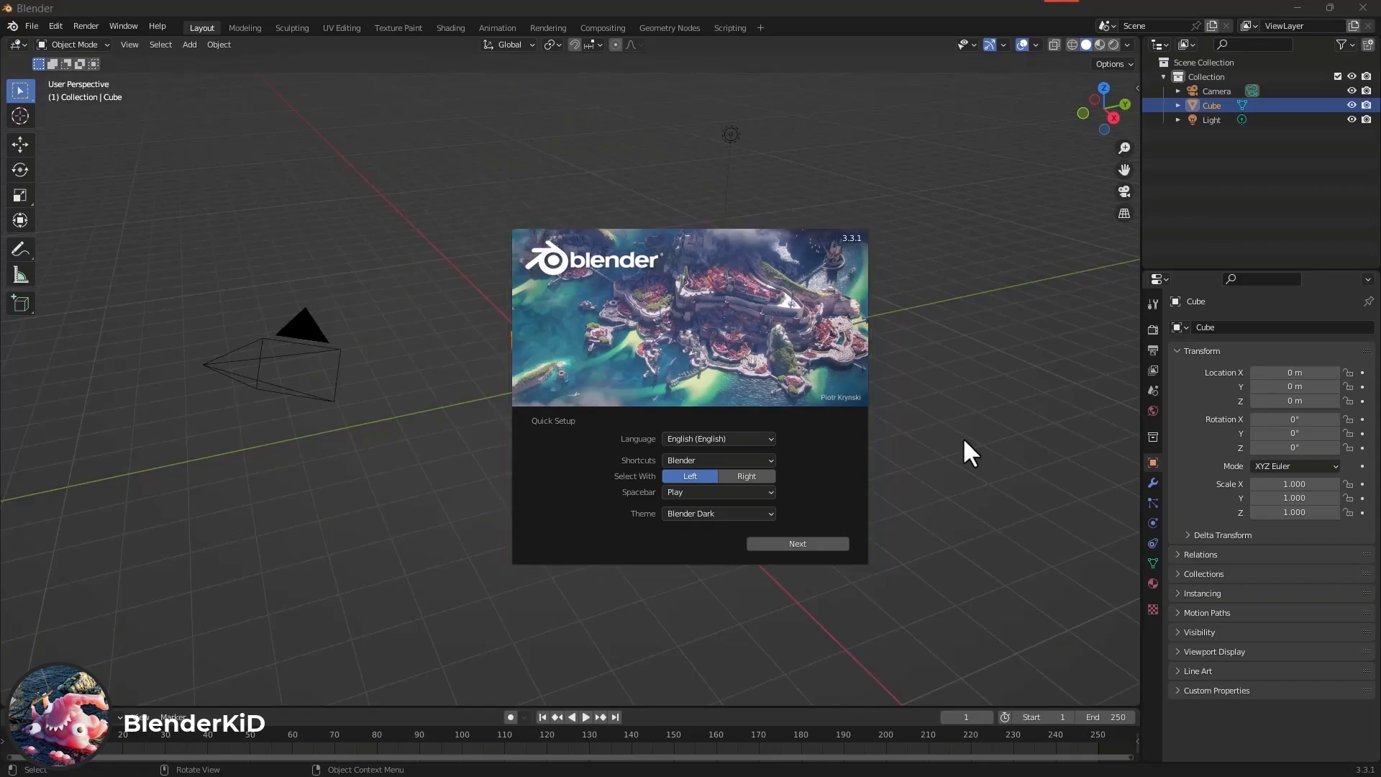
Close the splash screen, bring it up once more and close it again
left_click(989, 366)
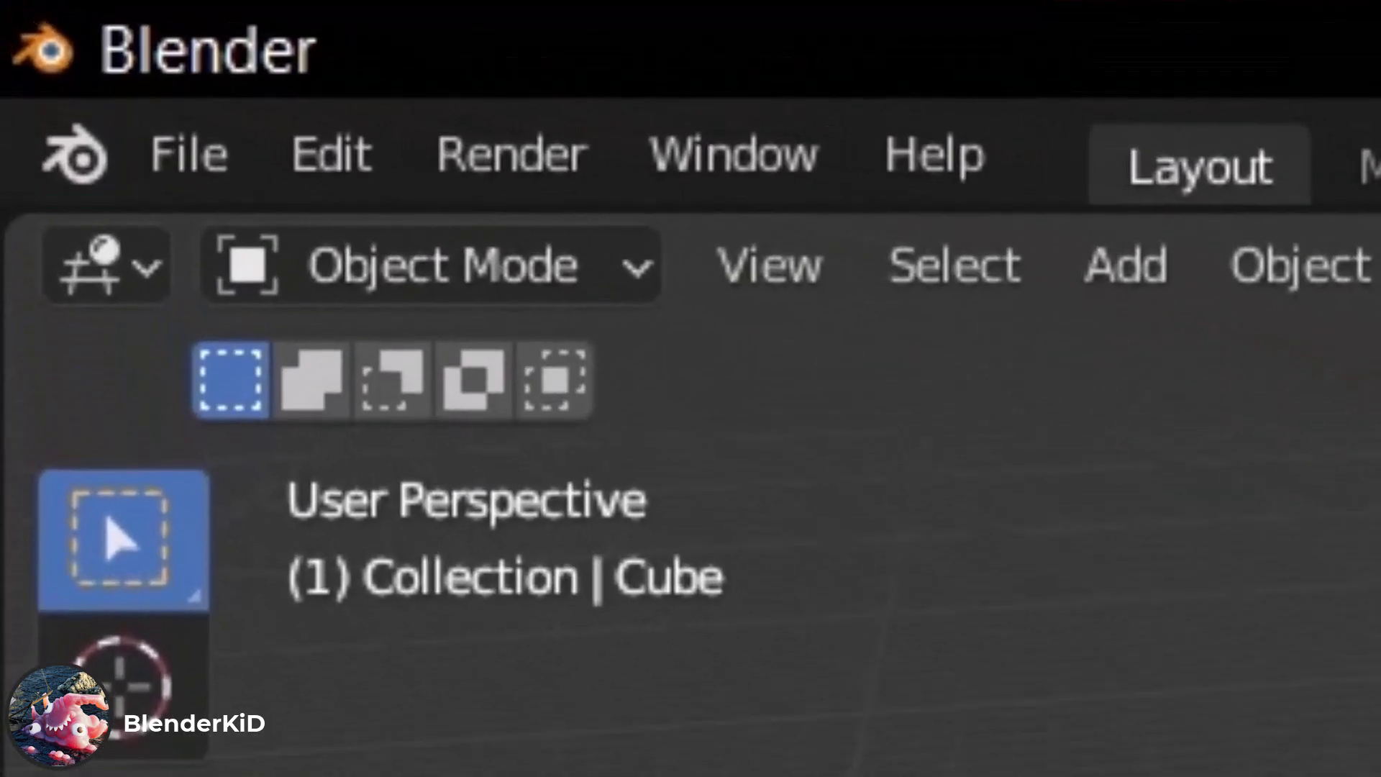
left_click(72, 155)
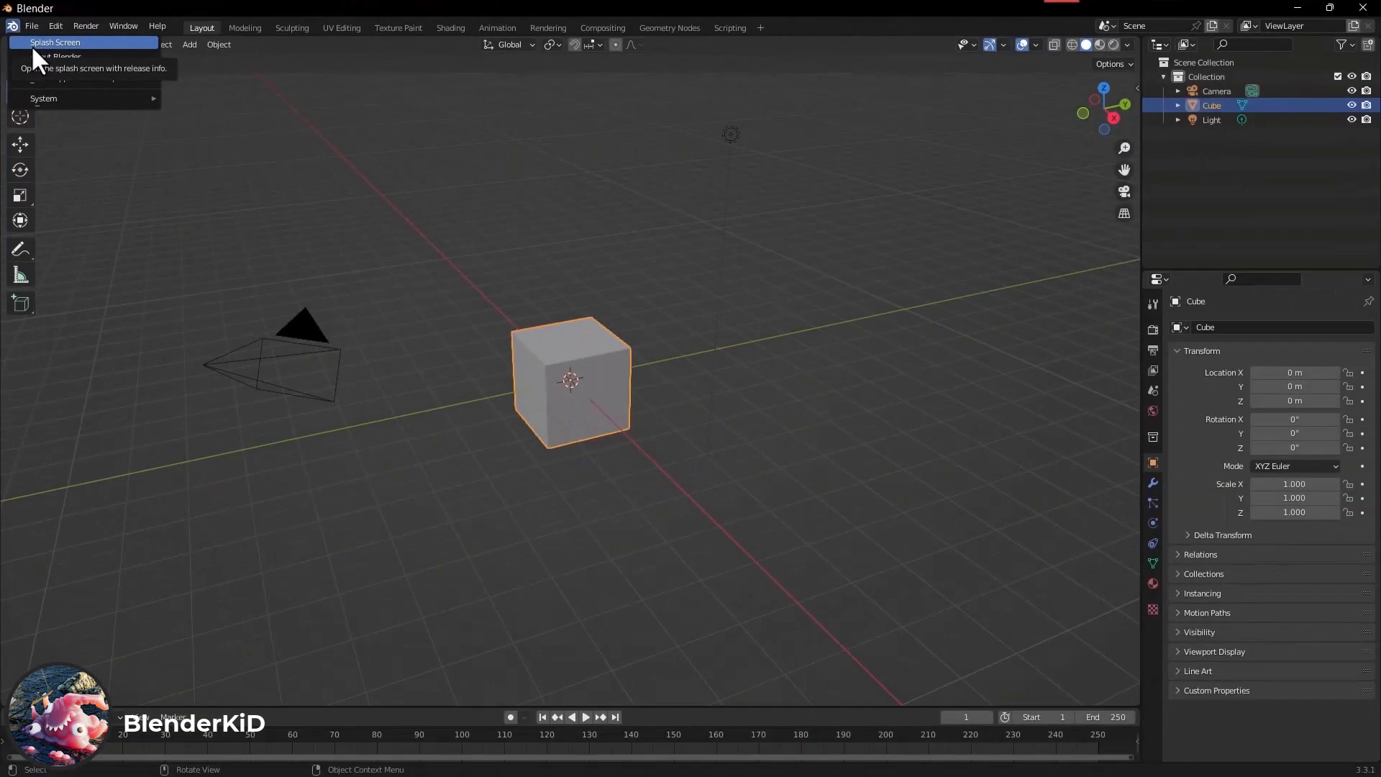
left_click(188, 278)
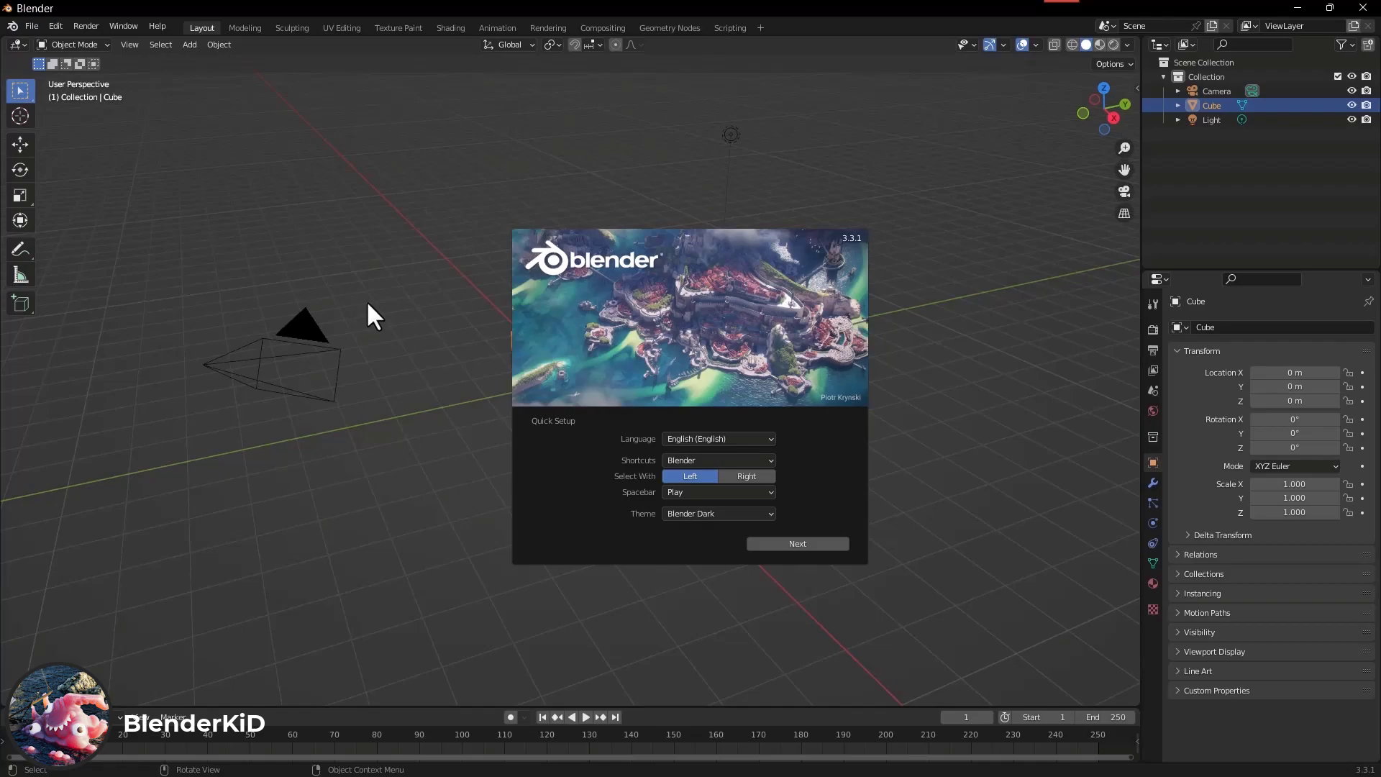
left_click(405, 282)
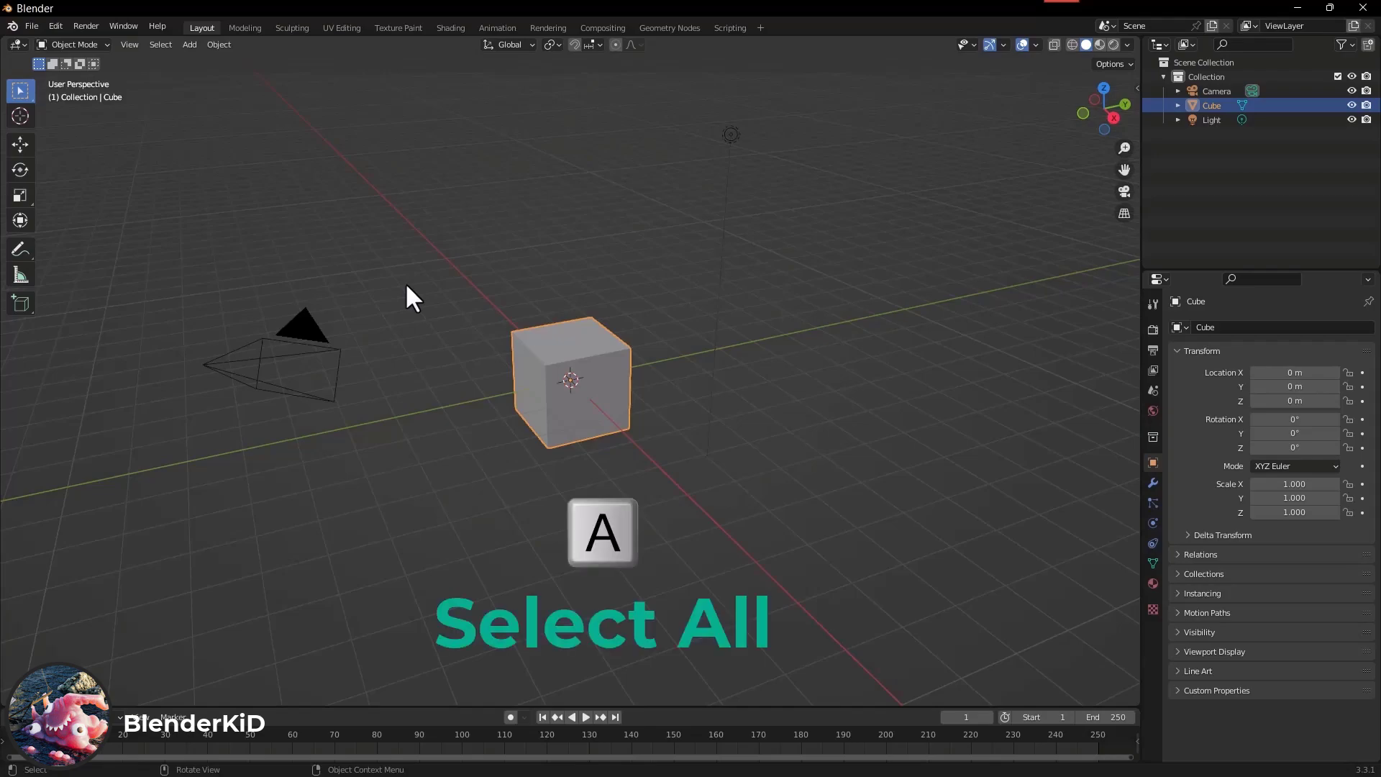
Select all default objects (camera, cube and light) and delete them
key("a")
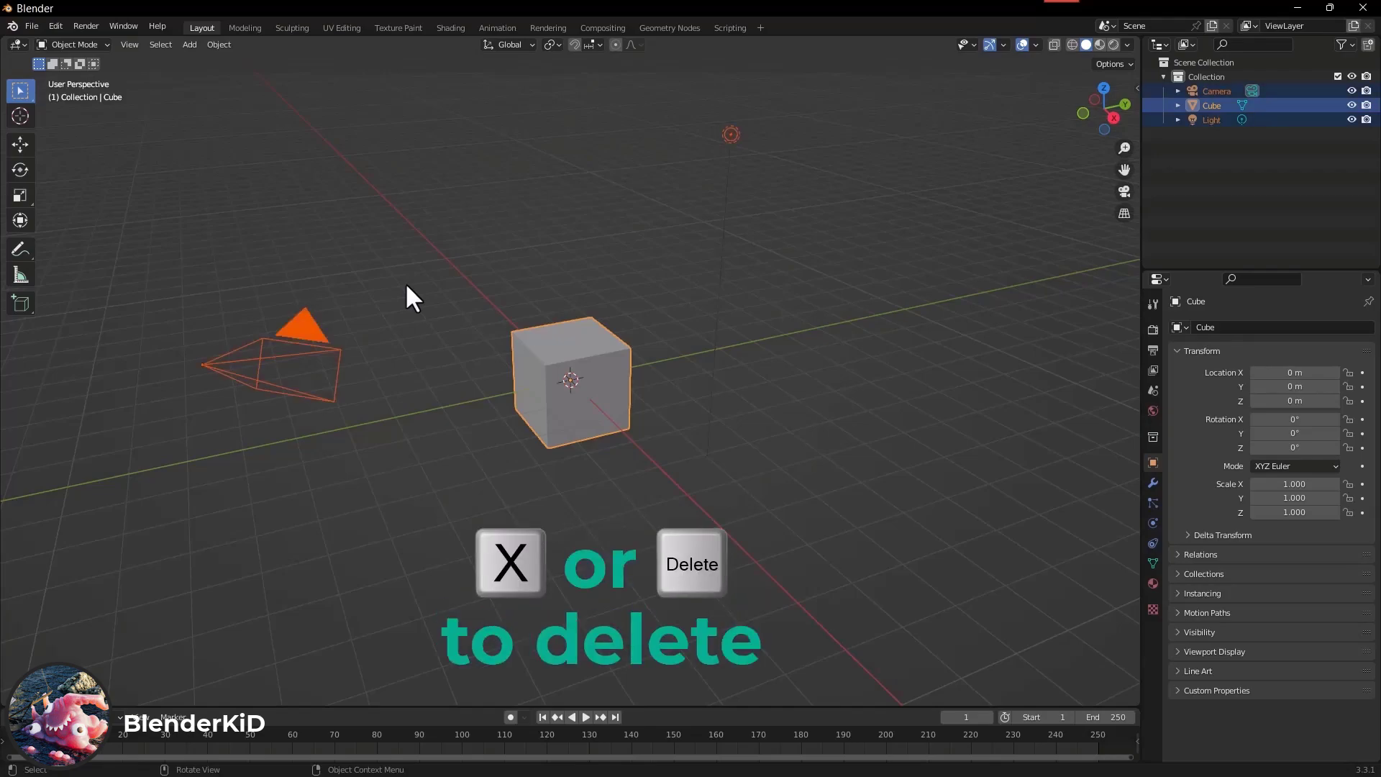
key("x")
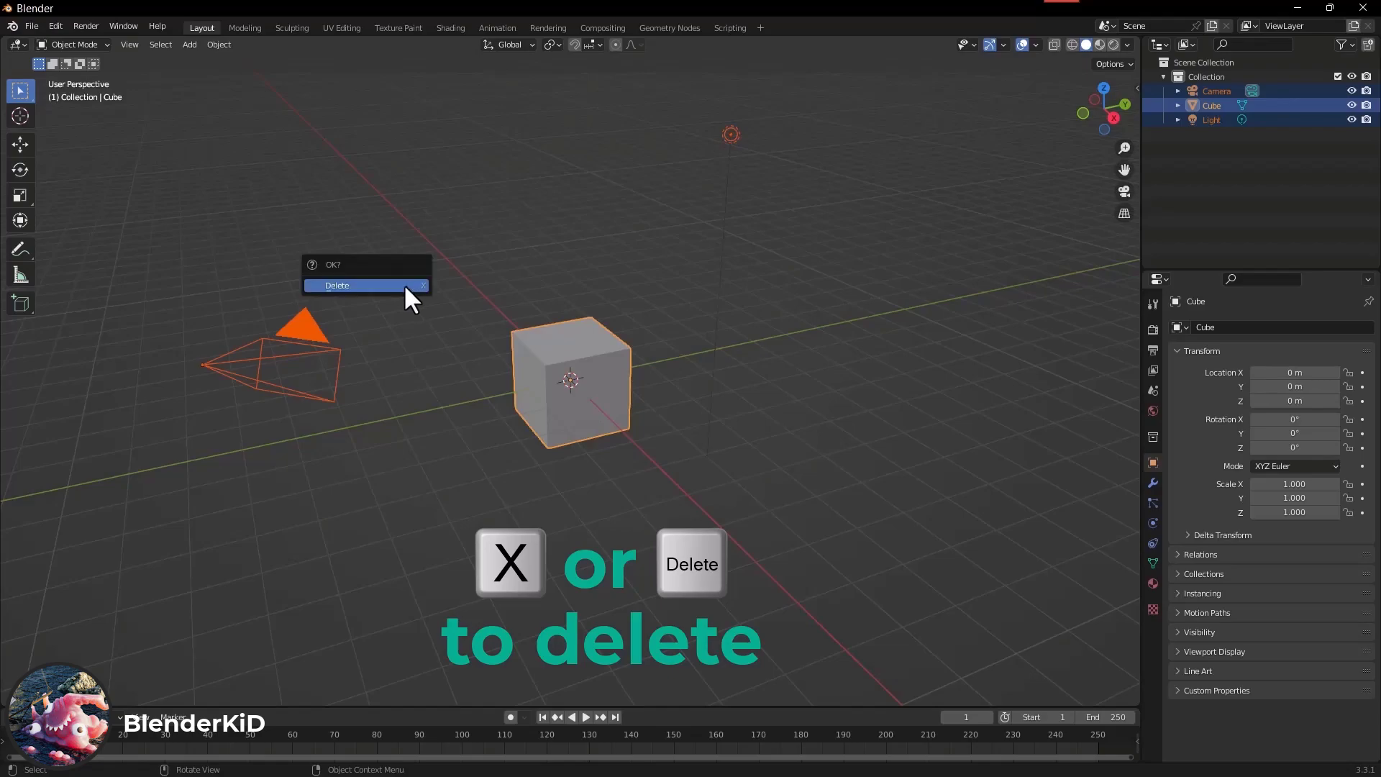
left_click(379, 287)
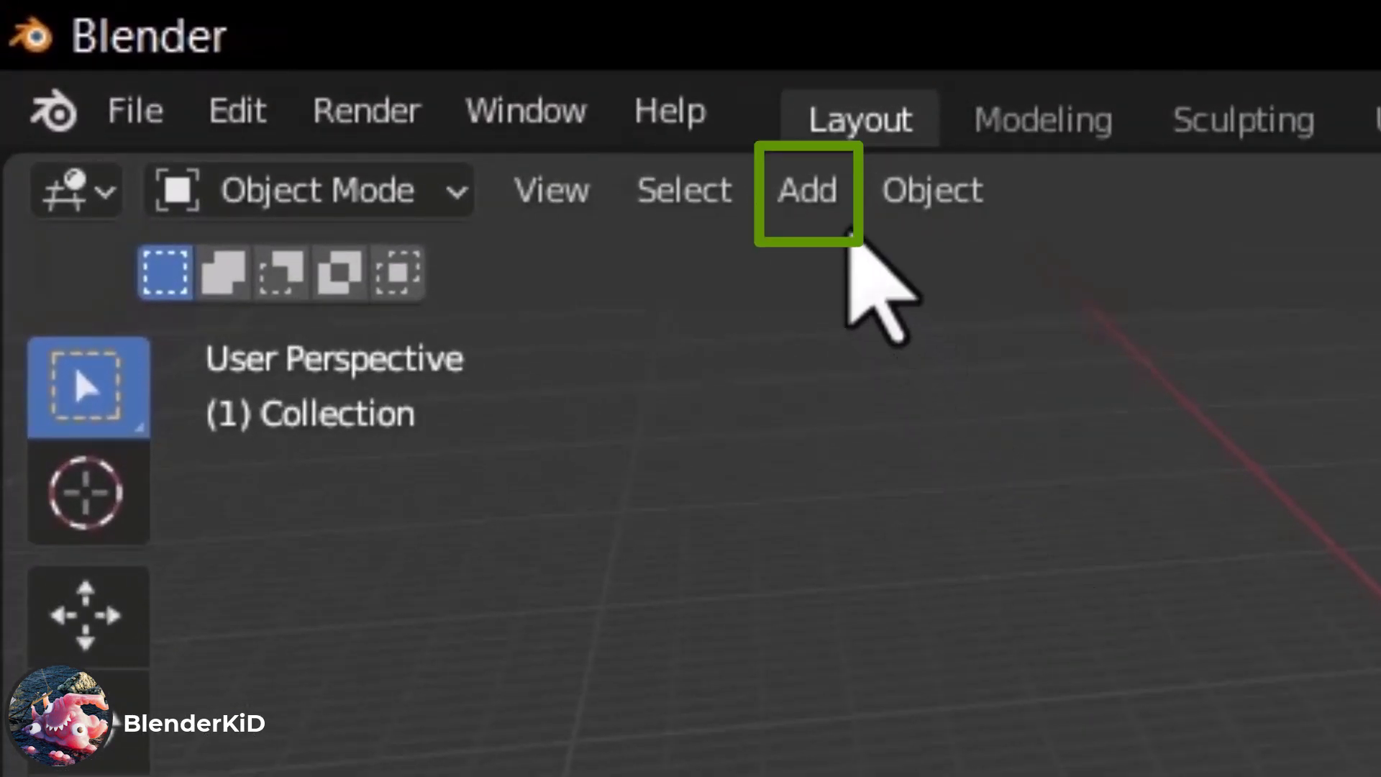
Add a UV sphere mesh at the centre of the empty scene
left_click(826, 201)
mouse_move(857, 259)
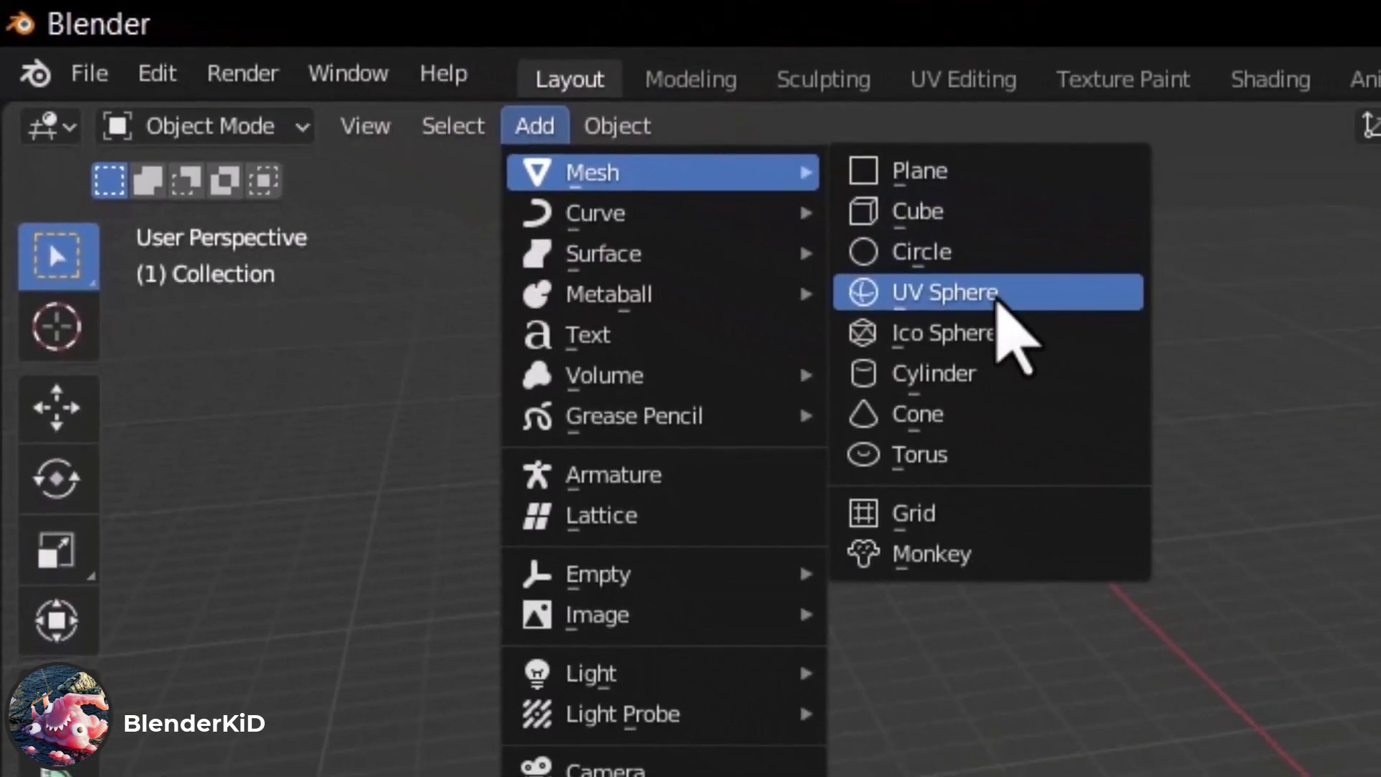
left_click(1363, 441)
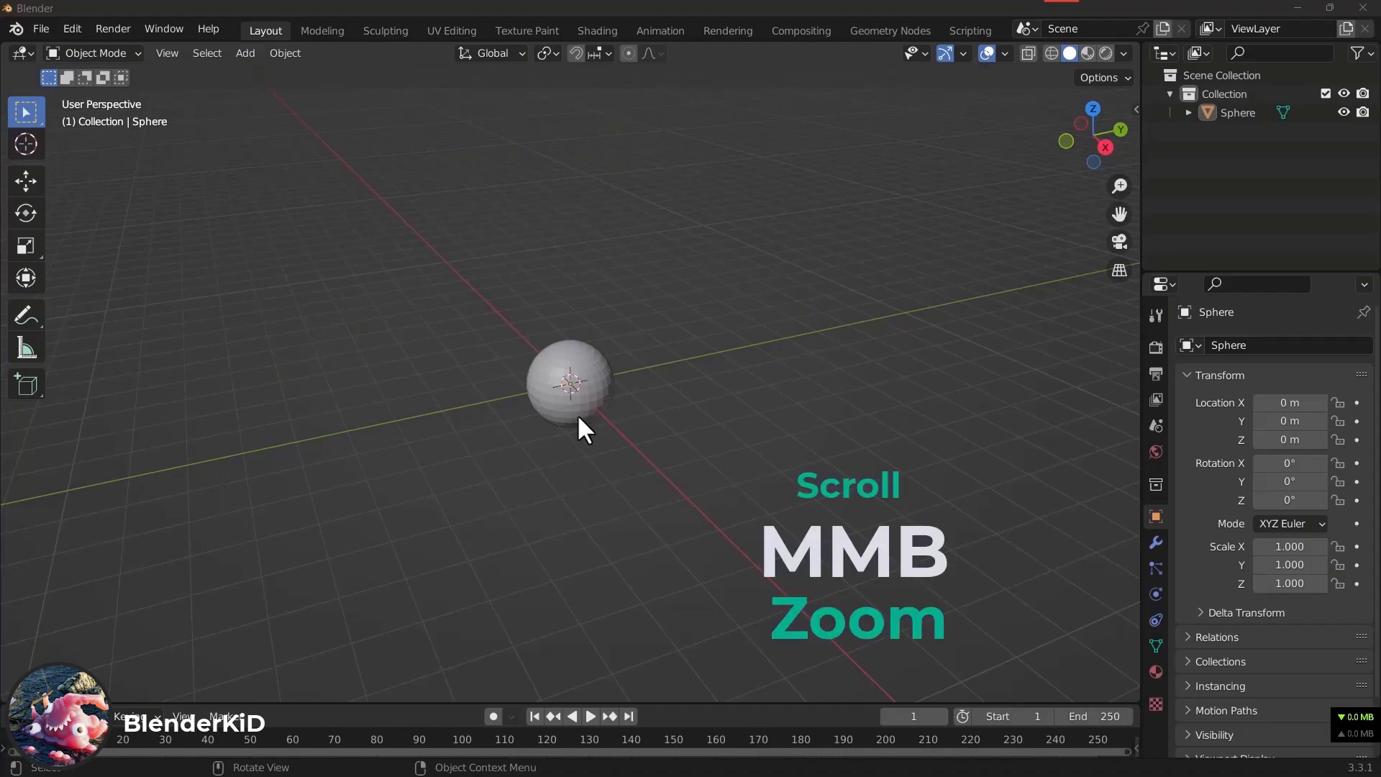
Examine the sphere from different distances and angles by zooming, orbiting and panning the view
scroll(578, 417, "up", 8)
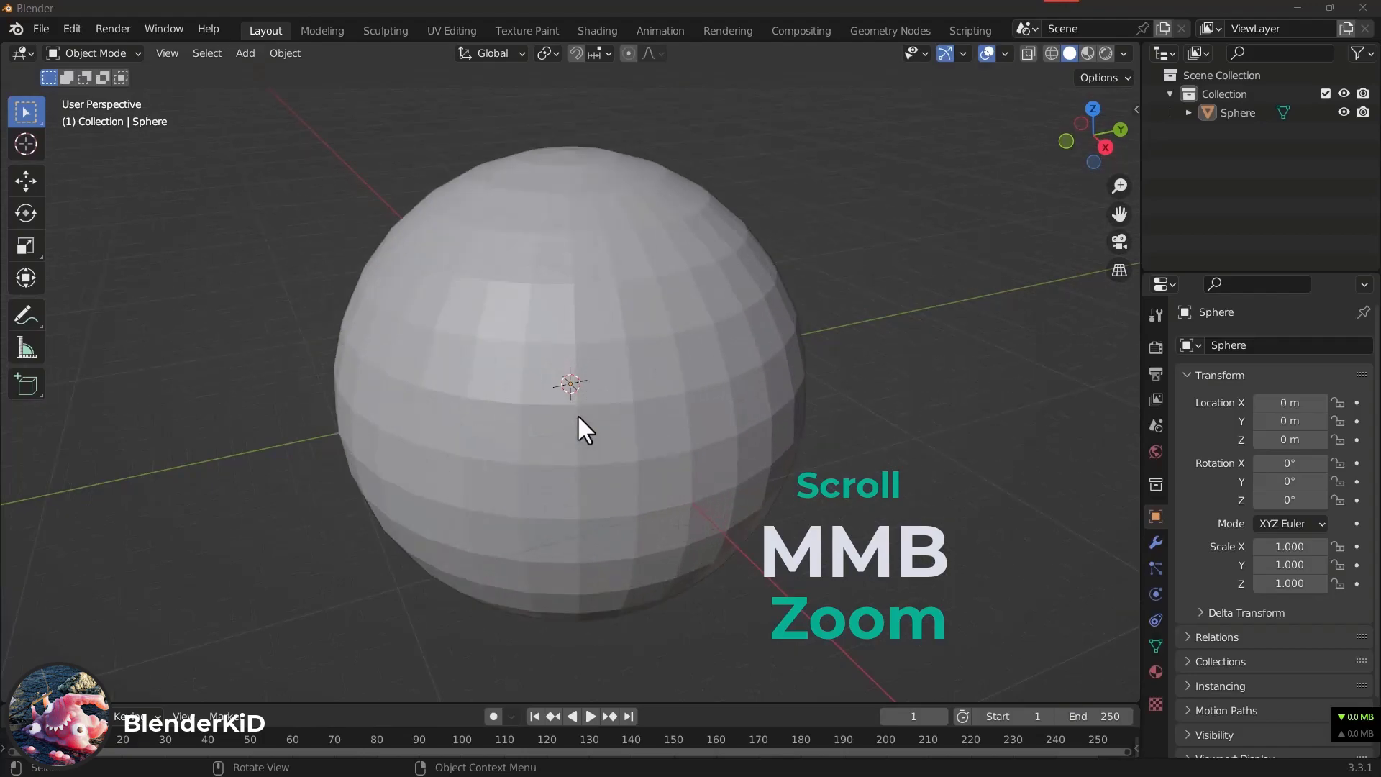
scroll(579, 417, "down", 4)
scroll(579, 418, "down", 4)
scroll(579, 418, "up", 4)
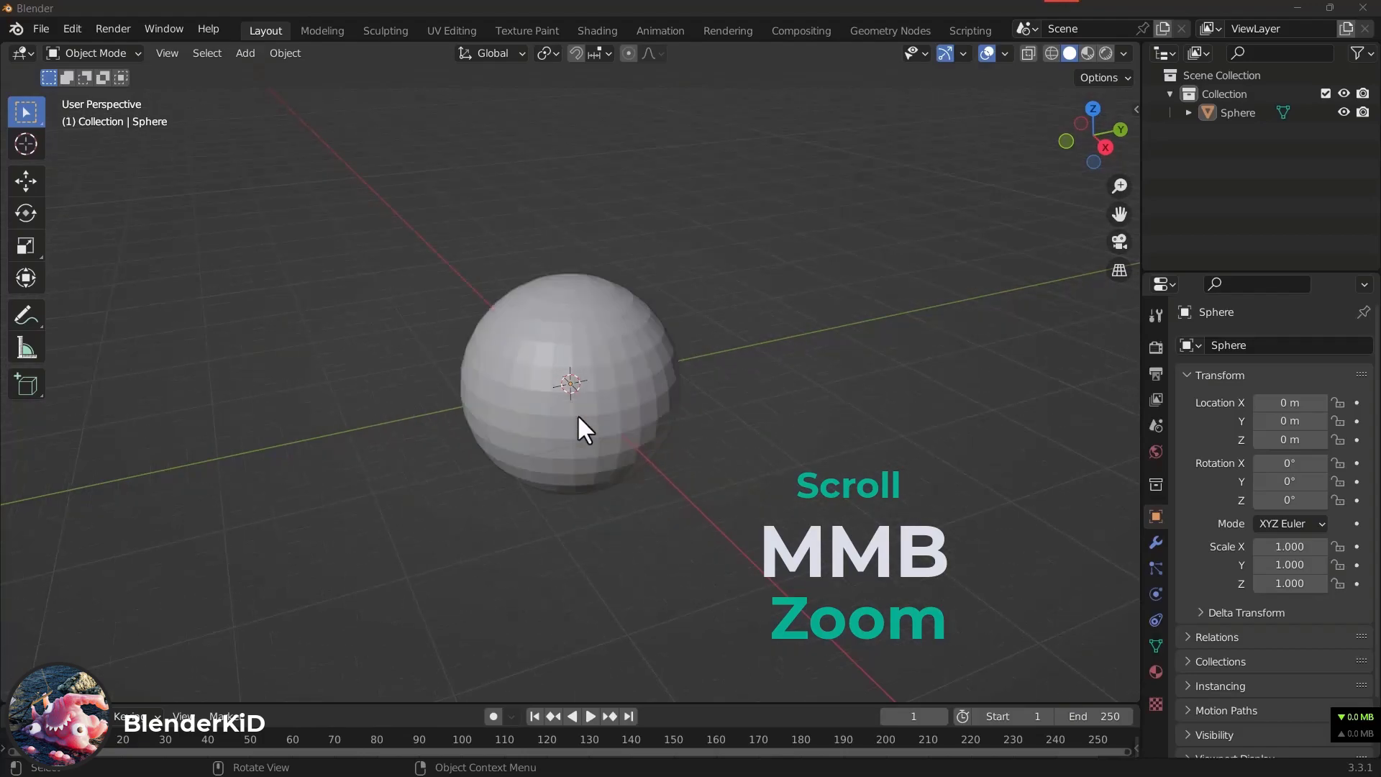
middle_click_drag(705, 414, 771, 417)
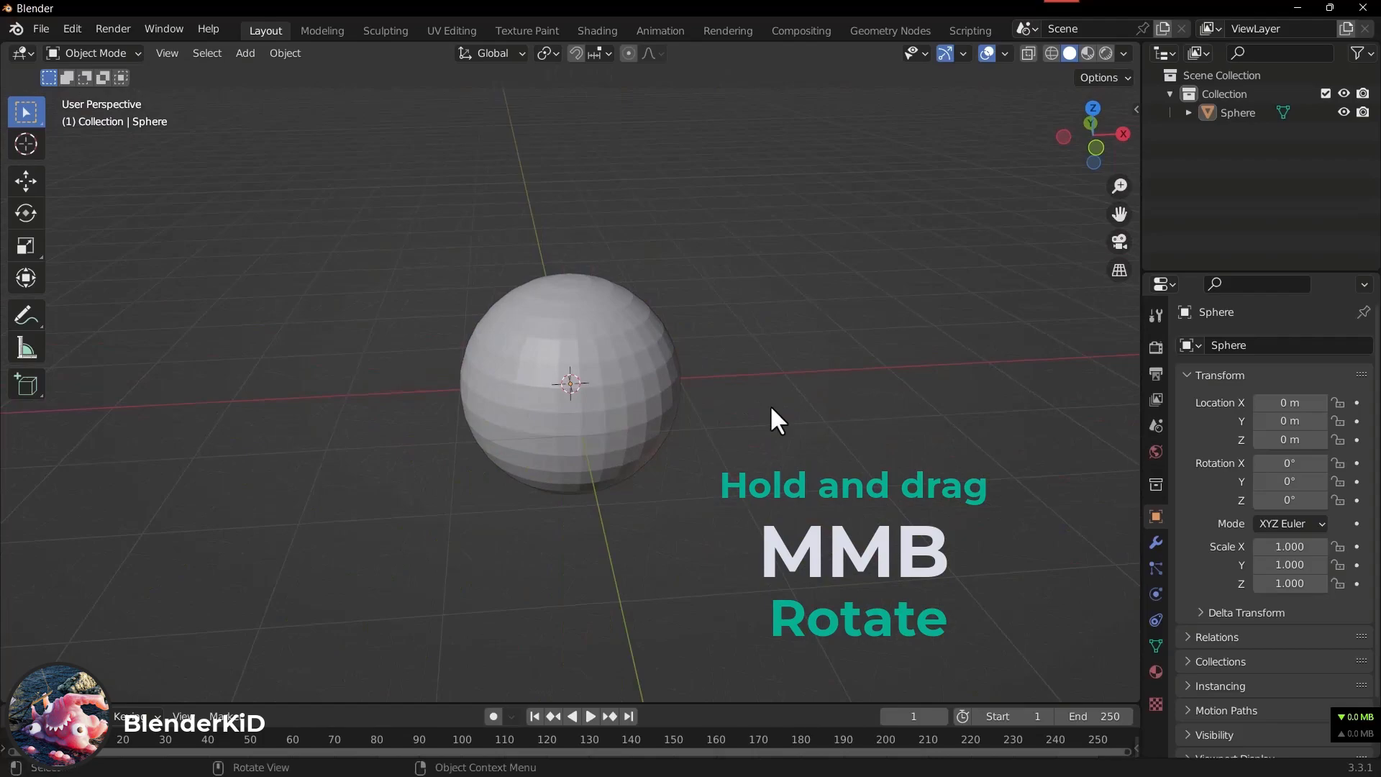
mouse_move(588, 413)
middle_mouse_down("shift")
mouse_move(554, 378)
mouse_move(416, 455)
mouse_move(1050, 464)
mouse_move(626, 417)
mouse_move(274, 410)
mouse_move(897, 447)
mouse_move(644, 213)
mouse_move(421, 545)
mouse_move(684, 326)
mouse_move(588, 394)
middle_mouse_up("shift")
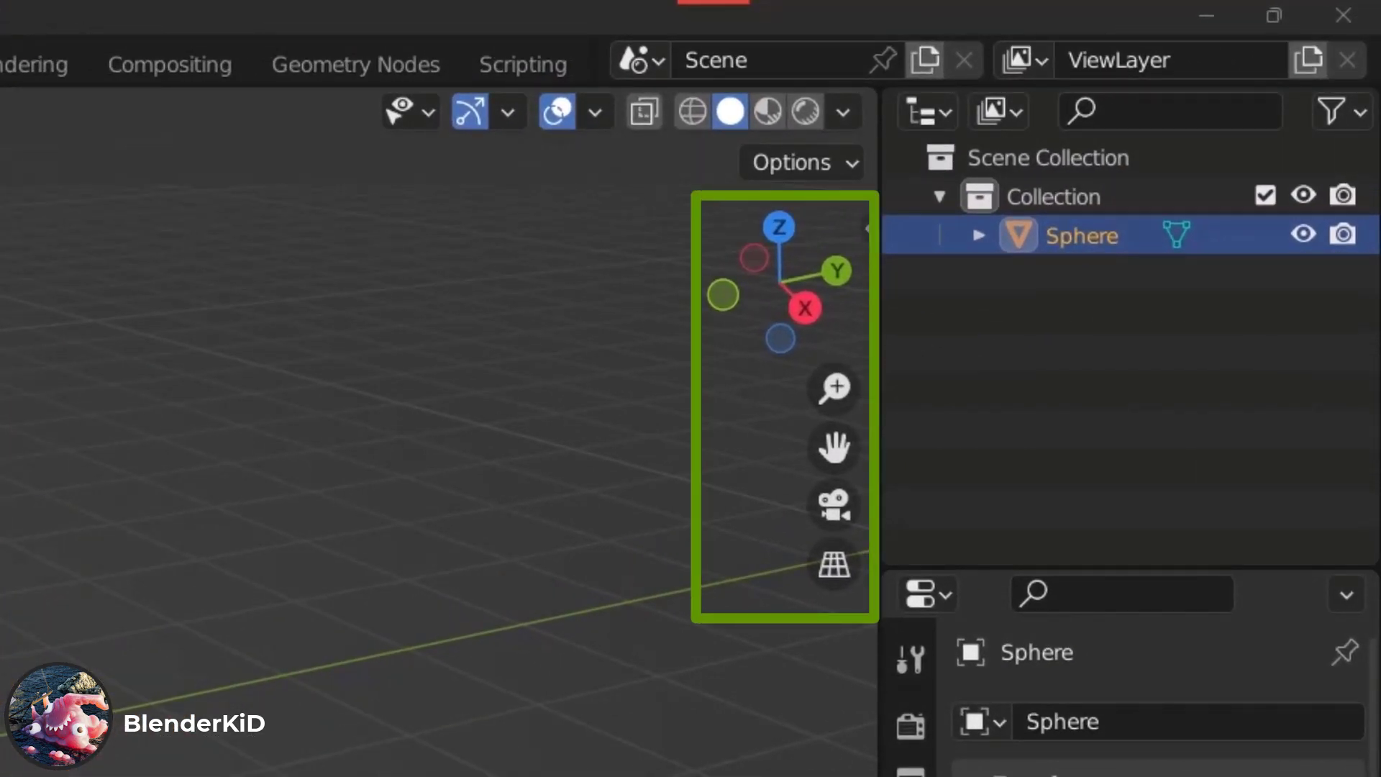
left_click_drag(833, 447, 769, 503)
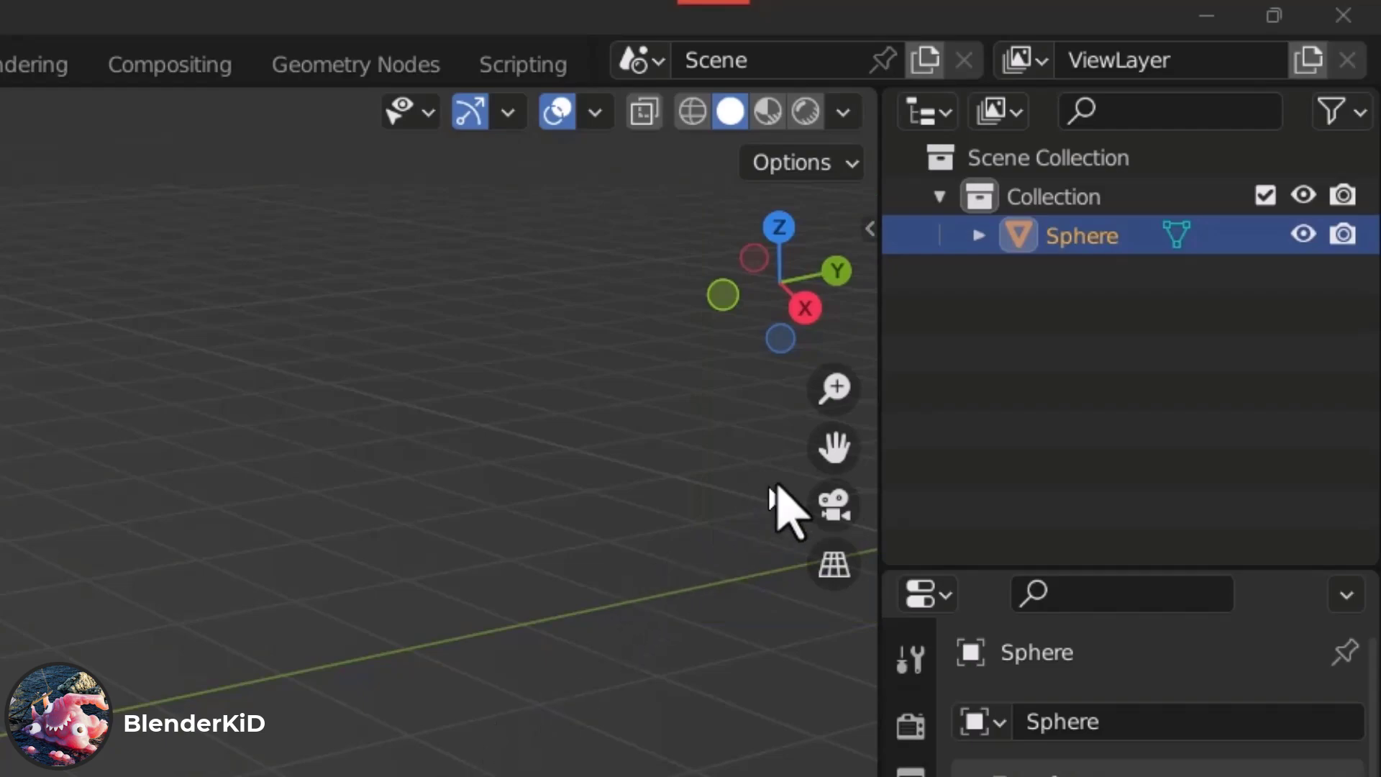
left_click_drag(958, 350, 1288, 201)
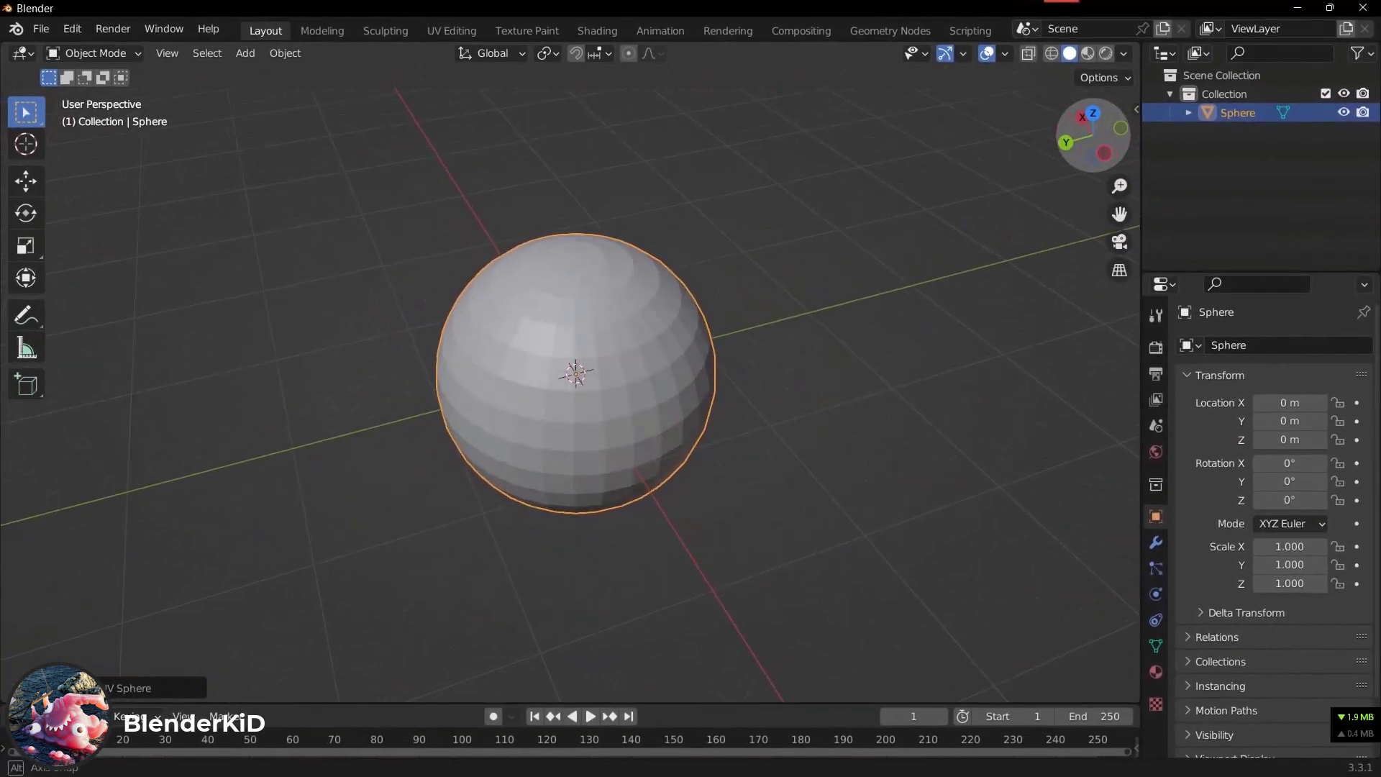
left_click_drag(1093, 135, 1067, 163)
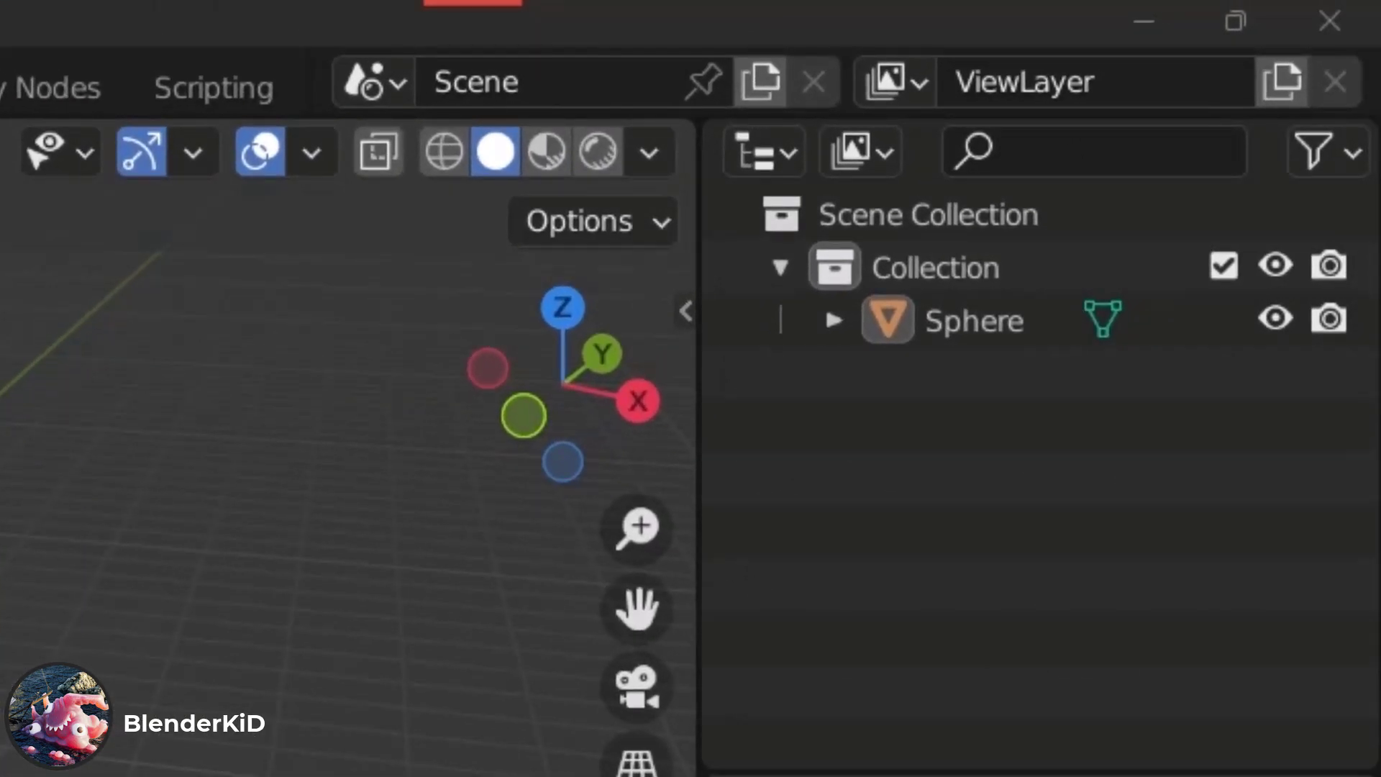
In front view, move the sphere up along the Z axis to 1 m so it rests on the ground line
left_click(521, 418)
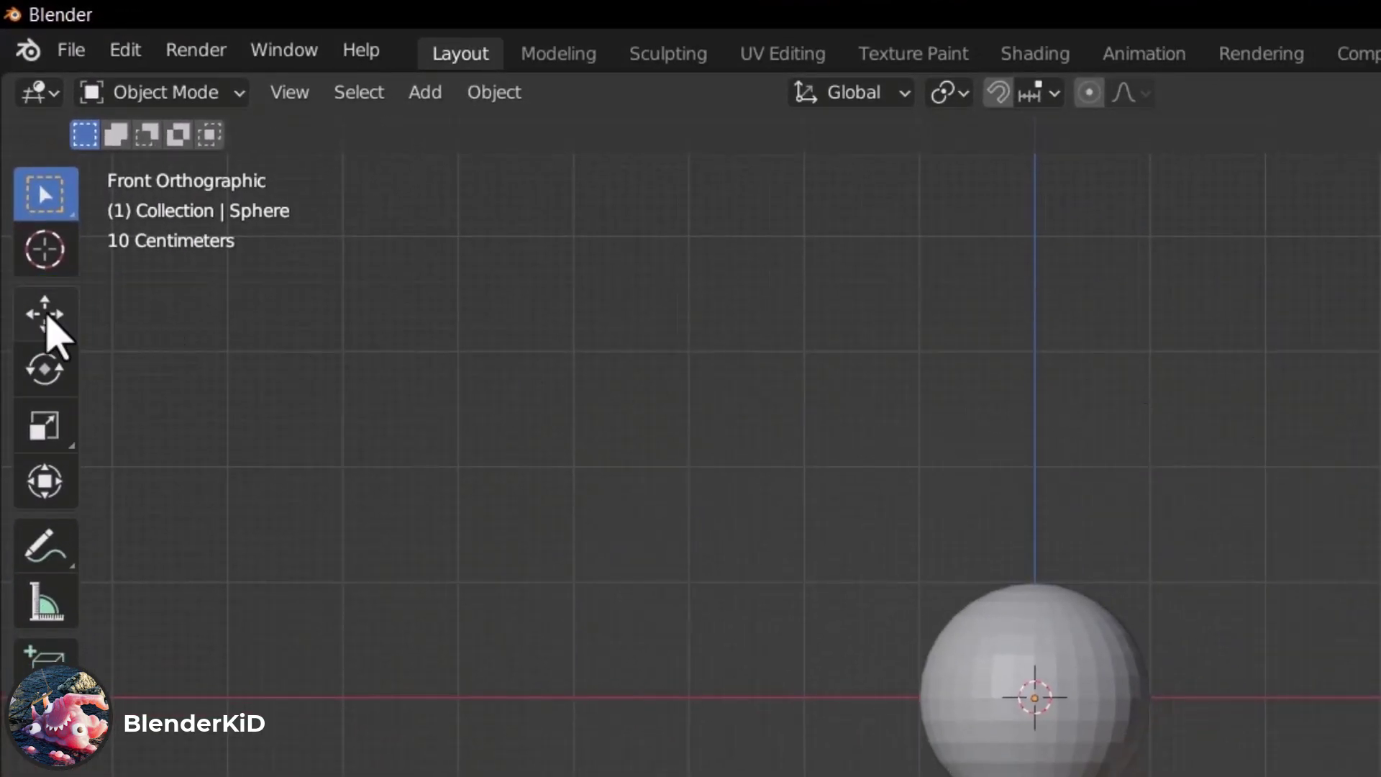
left_click(45, 315)
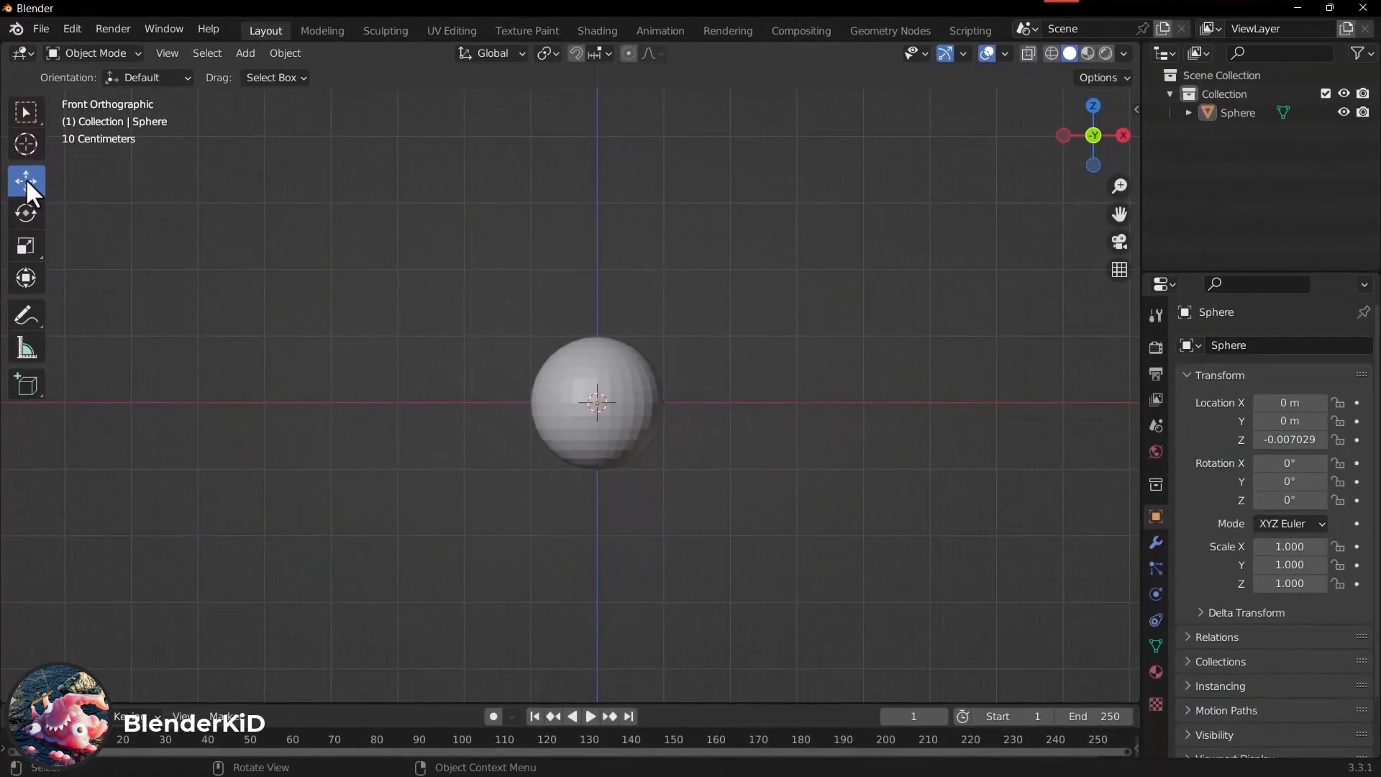
left_click(594, 371)
scroll(742, 333, "up", 2)
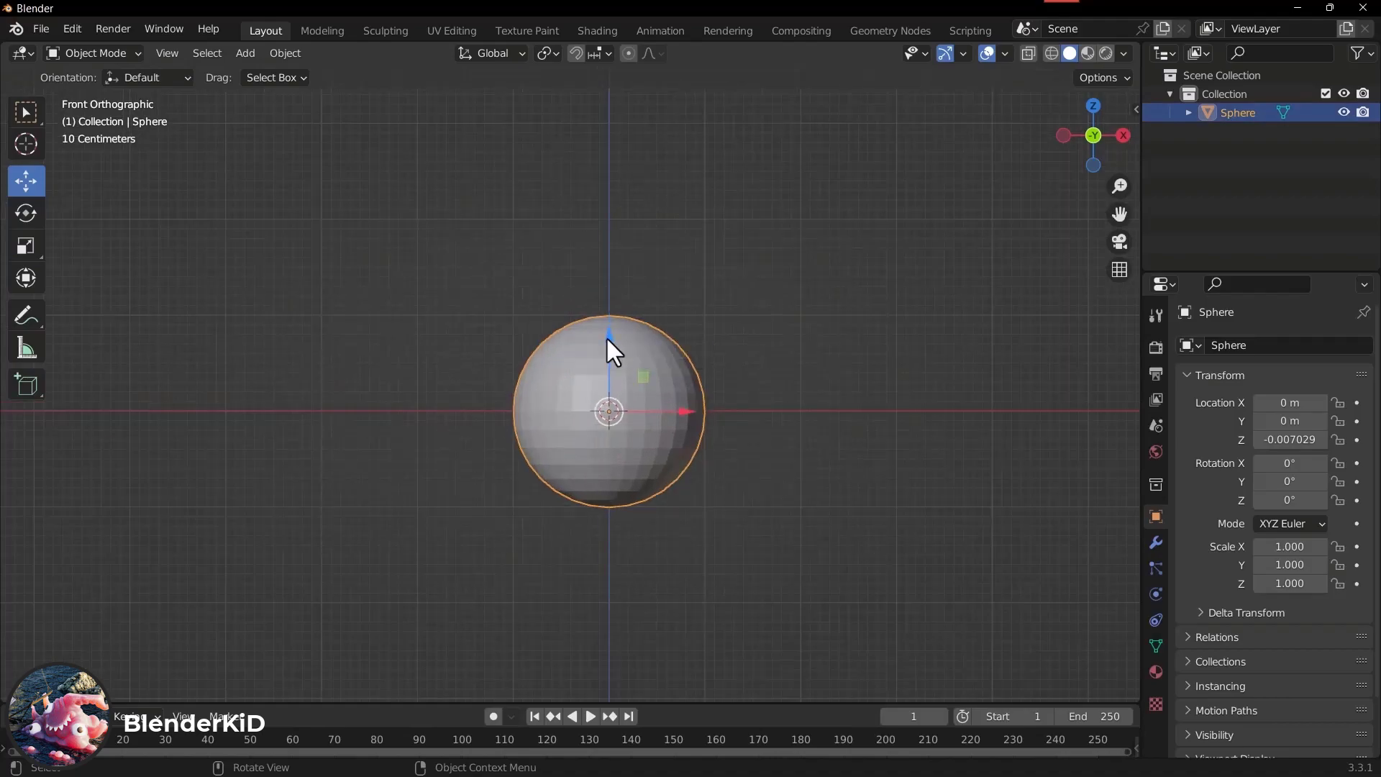
left_click_drag(606, 337, 610, 240)
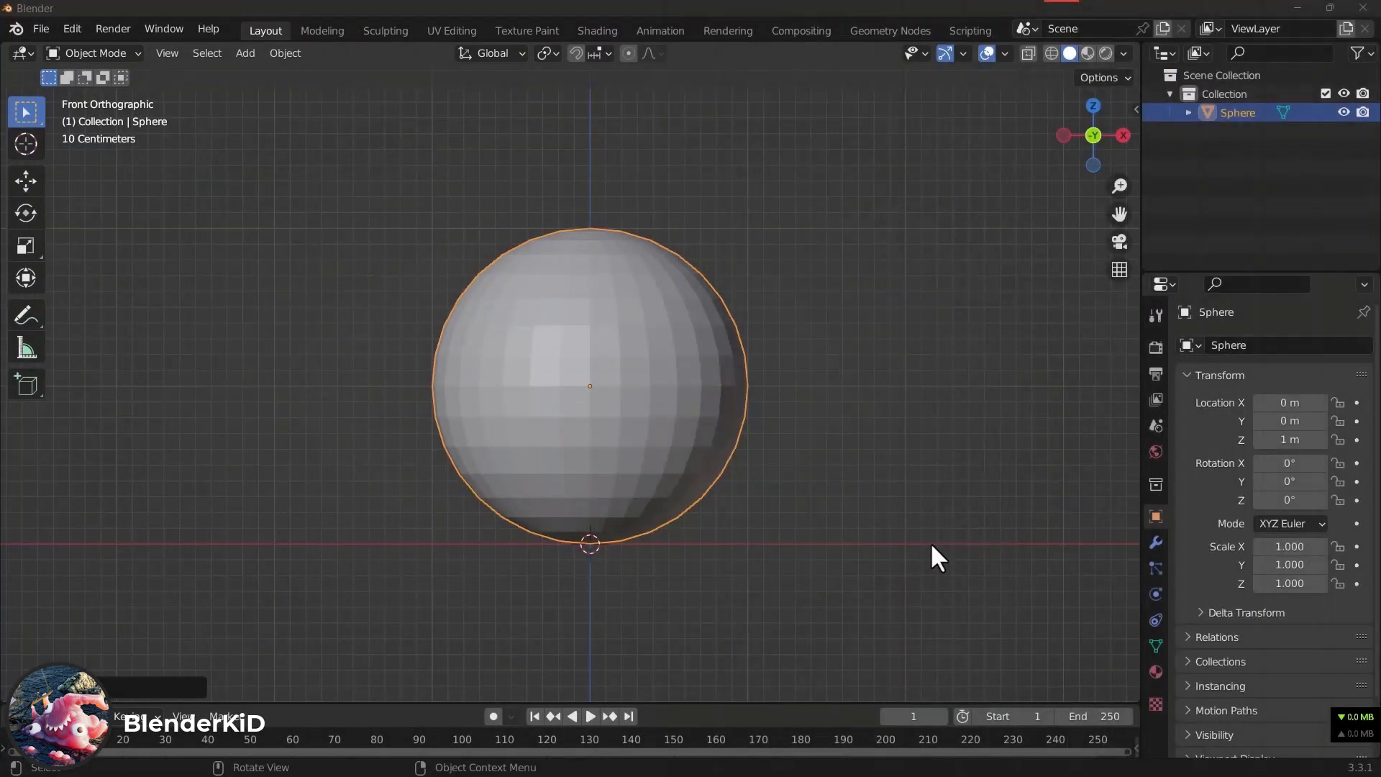
Apply smooth shading to the sphere and inspect its outline up close
right_click(595, 322)
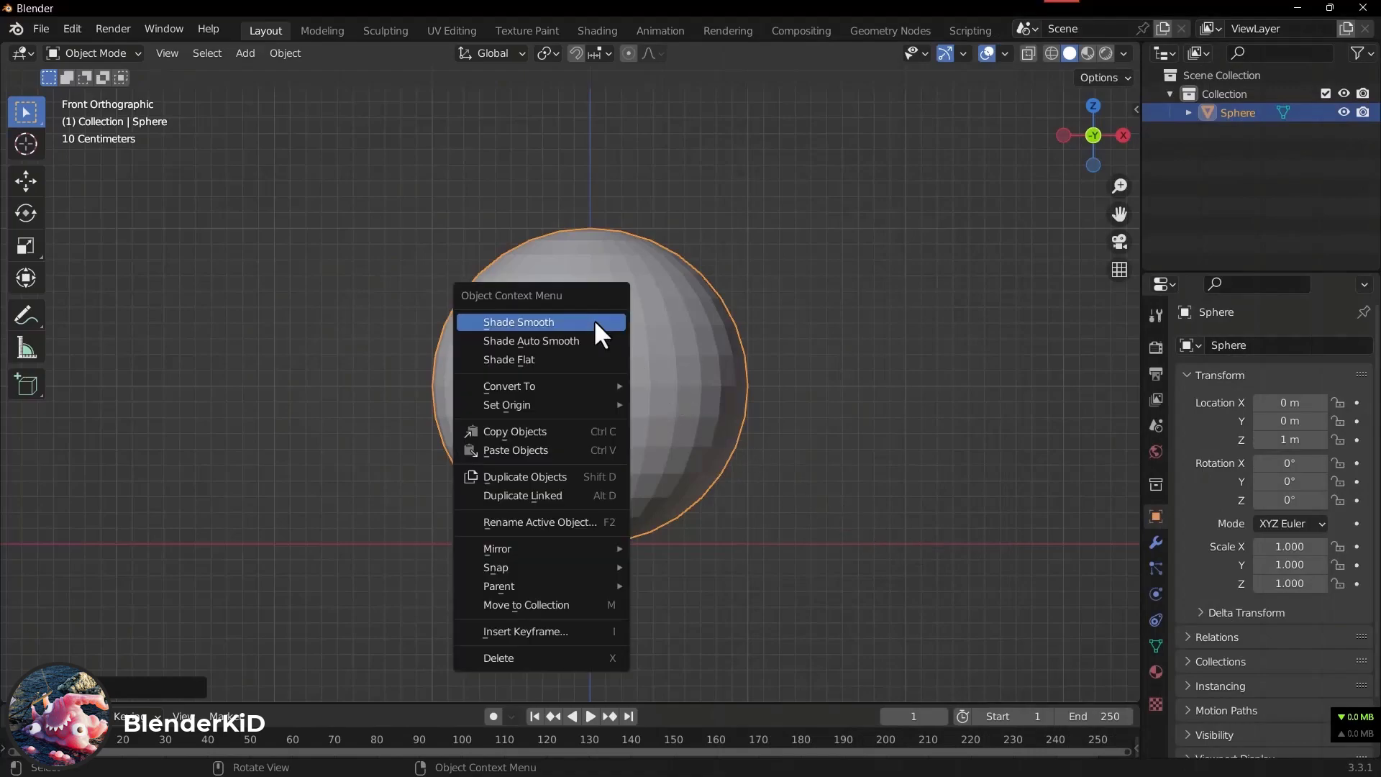
left_click(595, 323)
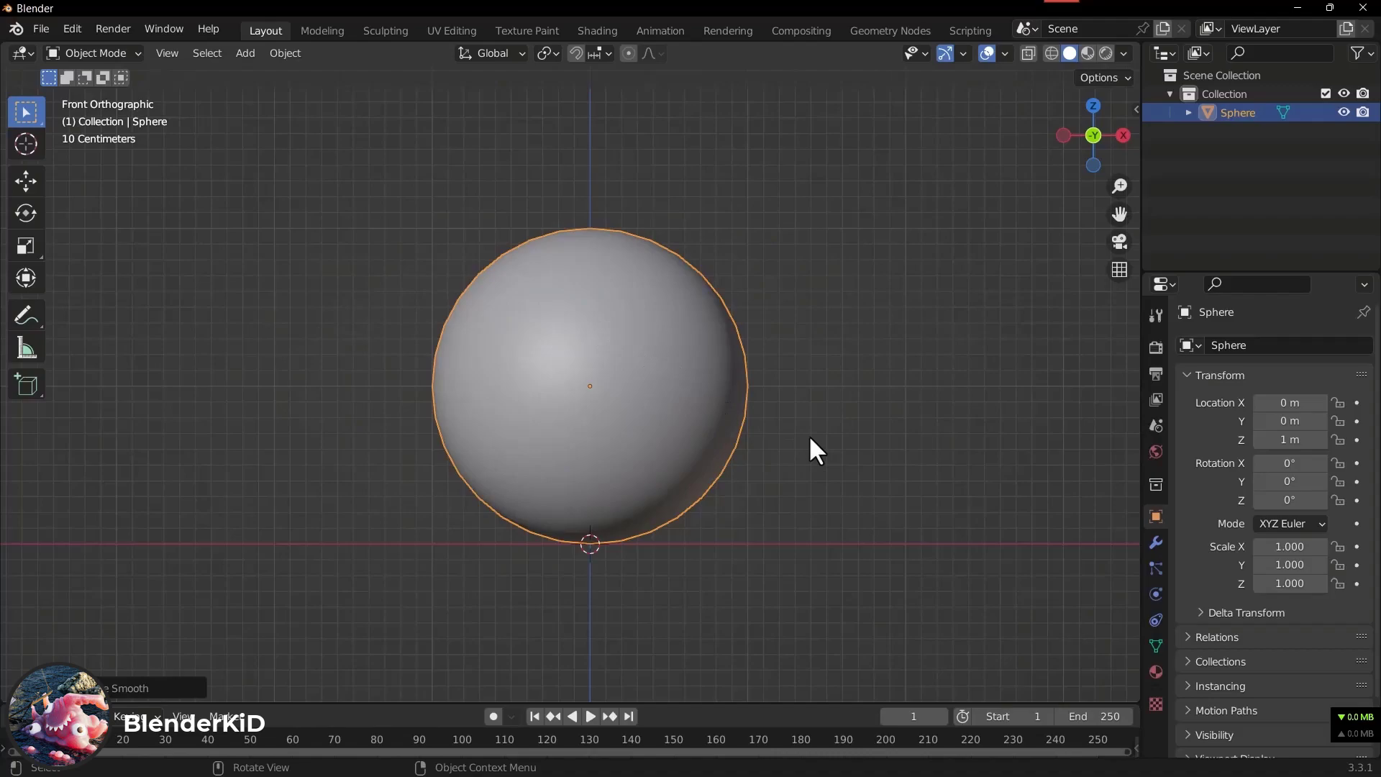
scroll(810, 438, "up", 6)
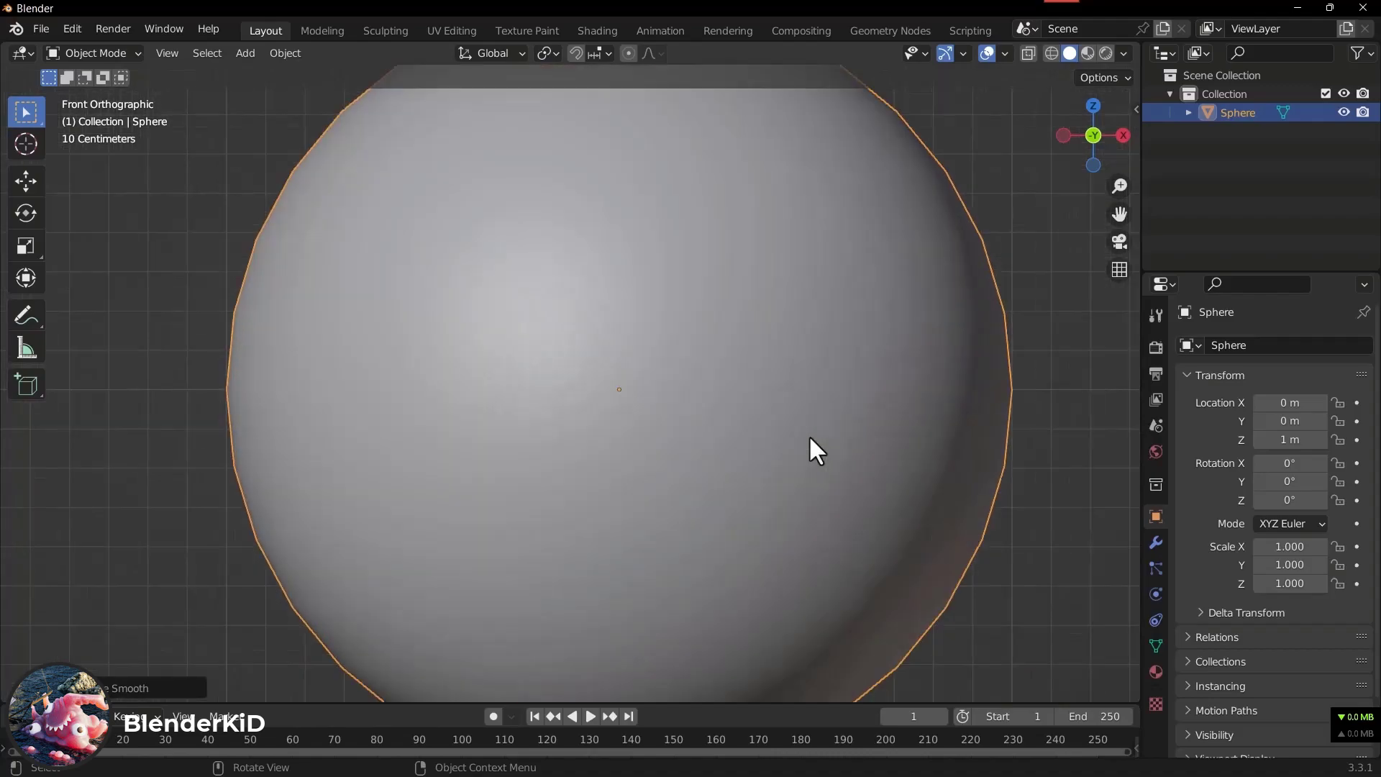
scroll(810, 438, "up", 2)
middle_click_drag(415, 331, 756, 487, "shift")
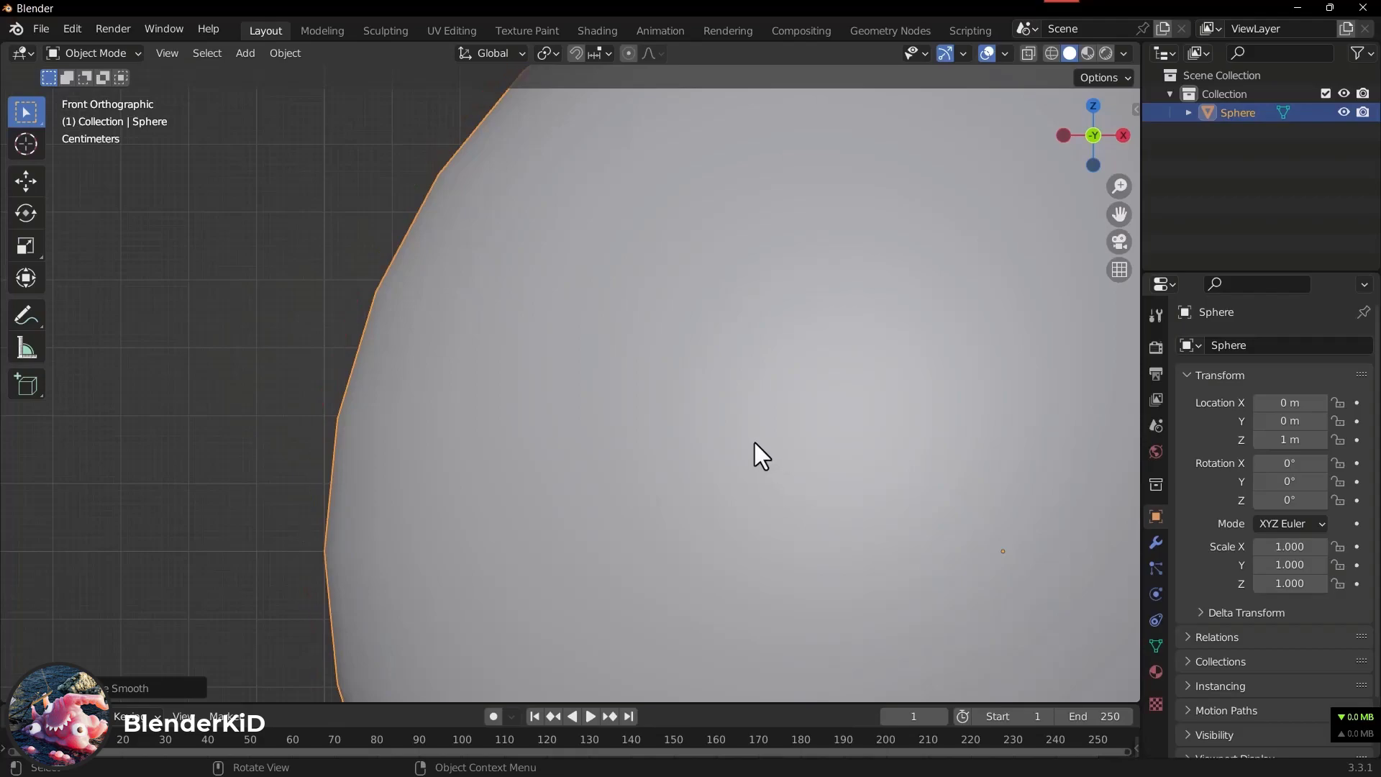
scroll(754, 442, "down", 8)
middle_click_drag(750, 438, 615, 373, "shift")
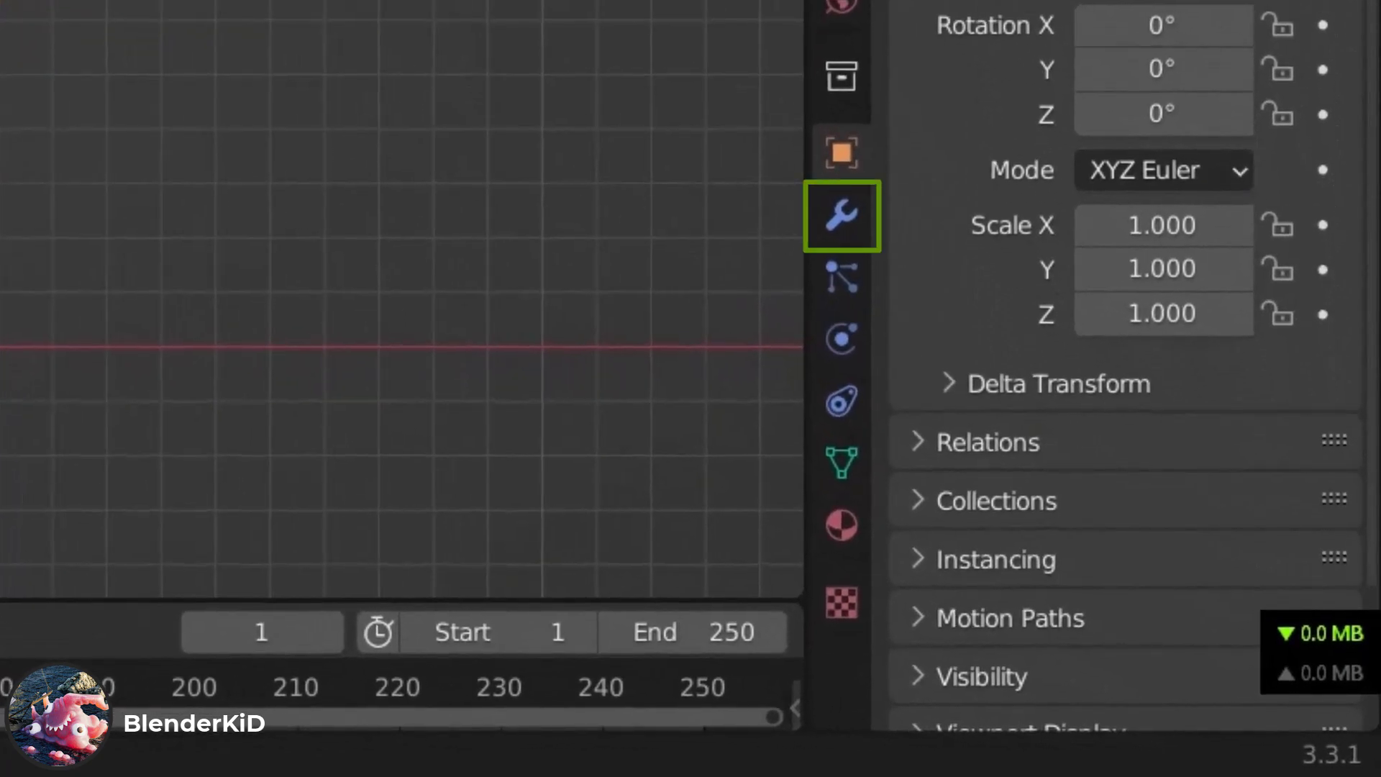
Add a Subdivision Surface modifier to the sphere and set its viewport level to 2
left_click(857, 220)
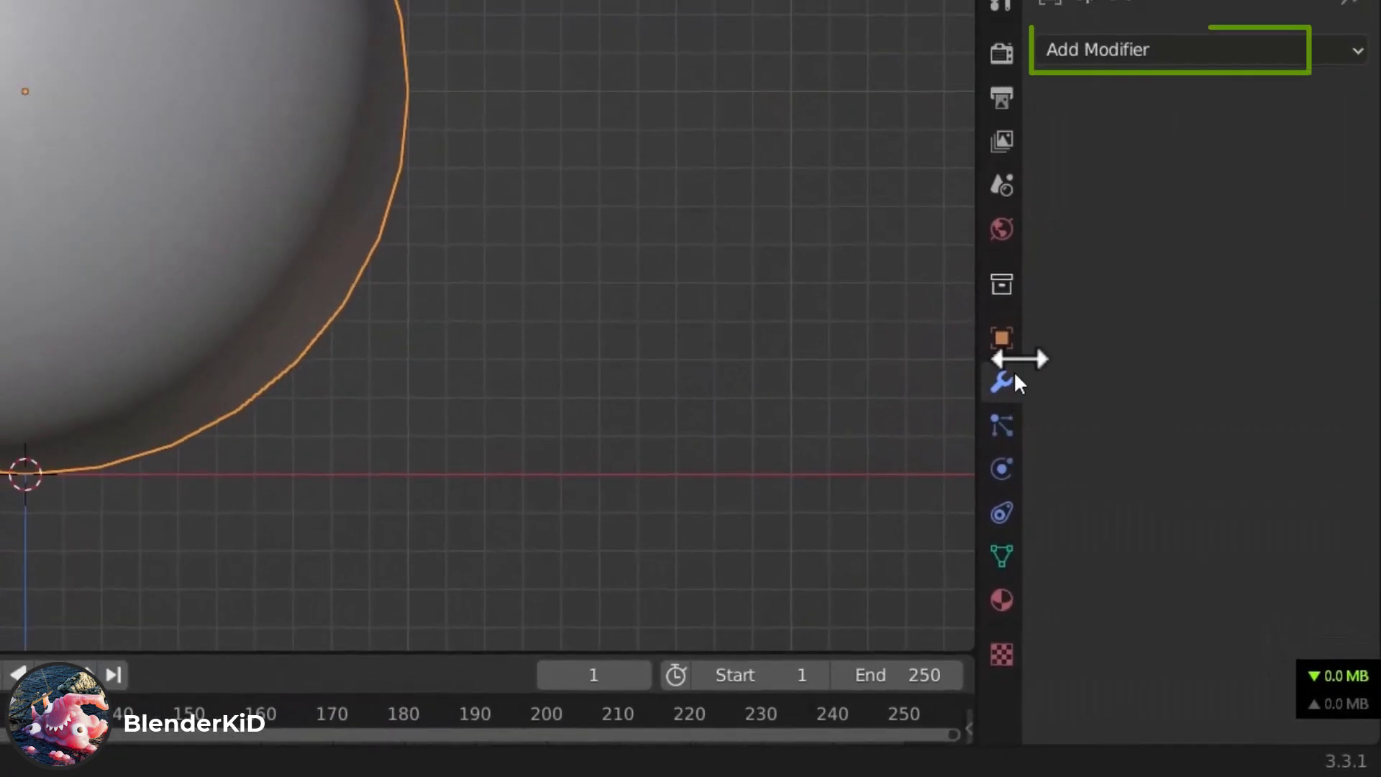
left_click(1200, 50)
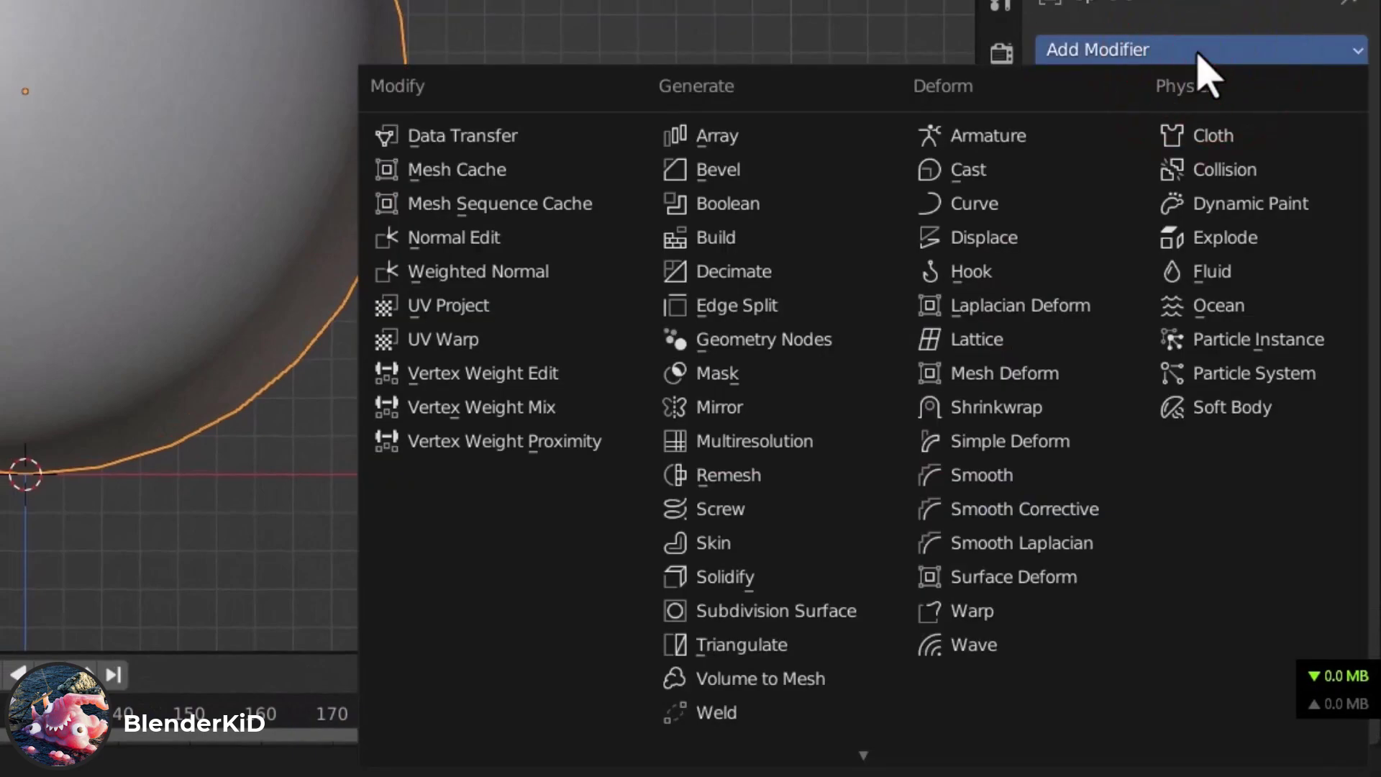
left_click(799, 615)
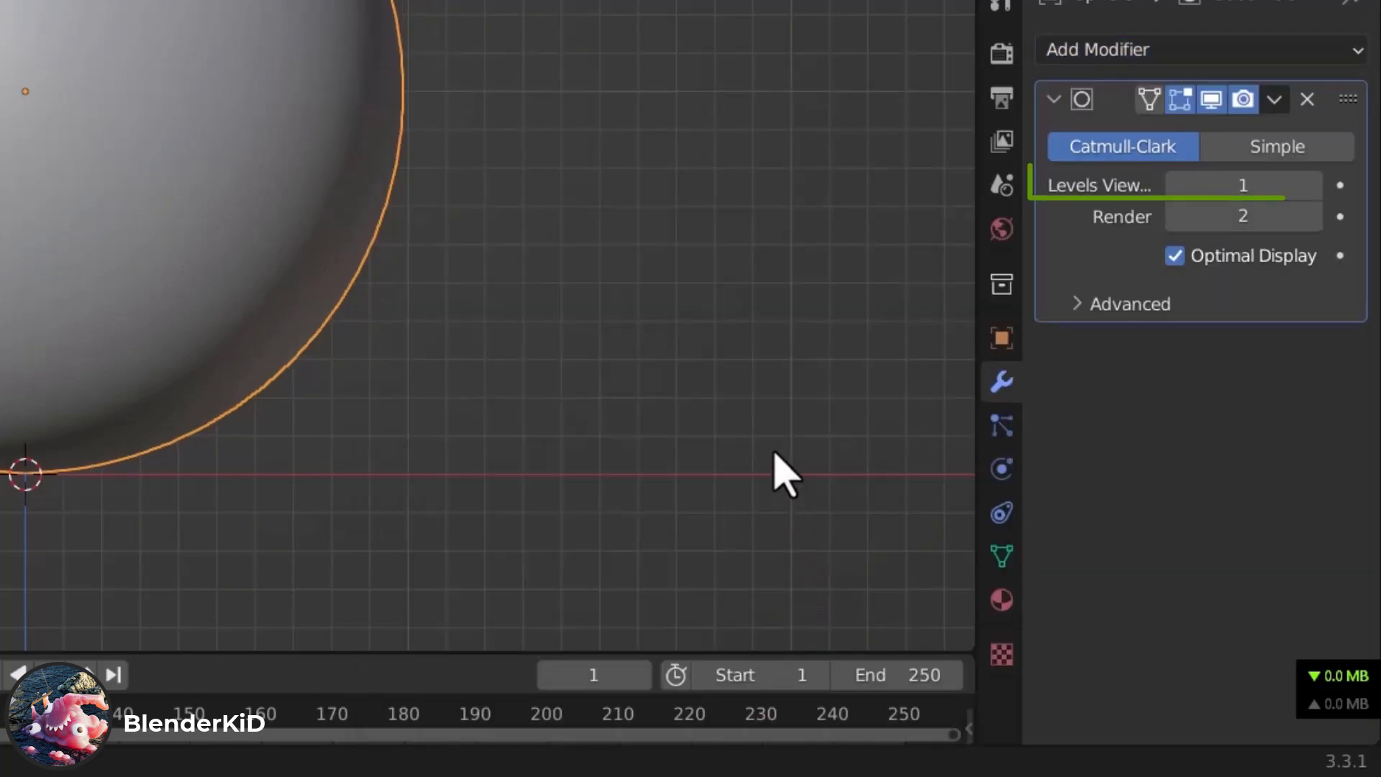
left_click(1317, 185)
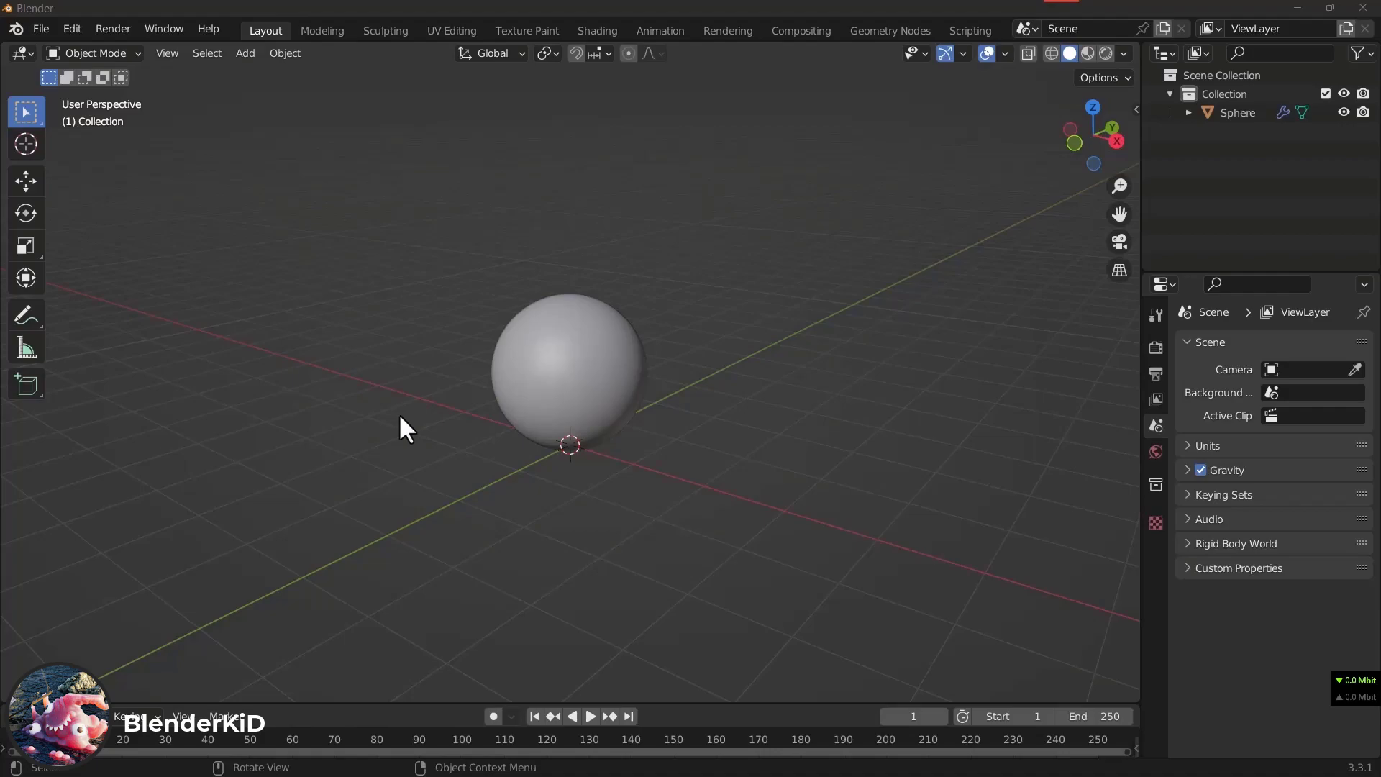
Duplicate the sphere and move the copy along the X axis until it sits beside the original
left_click(34, 182)
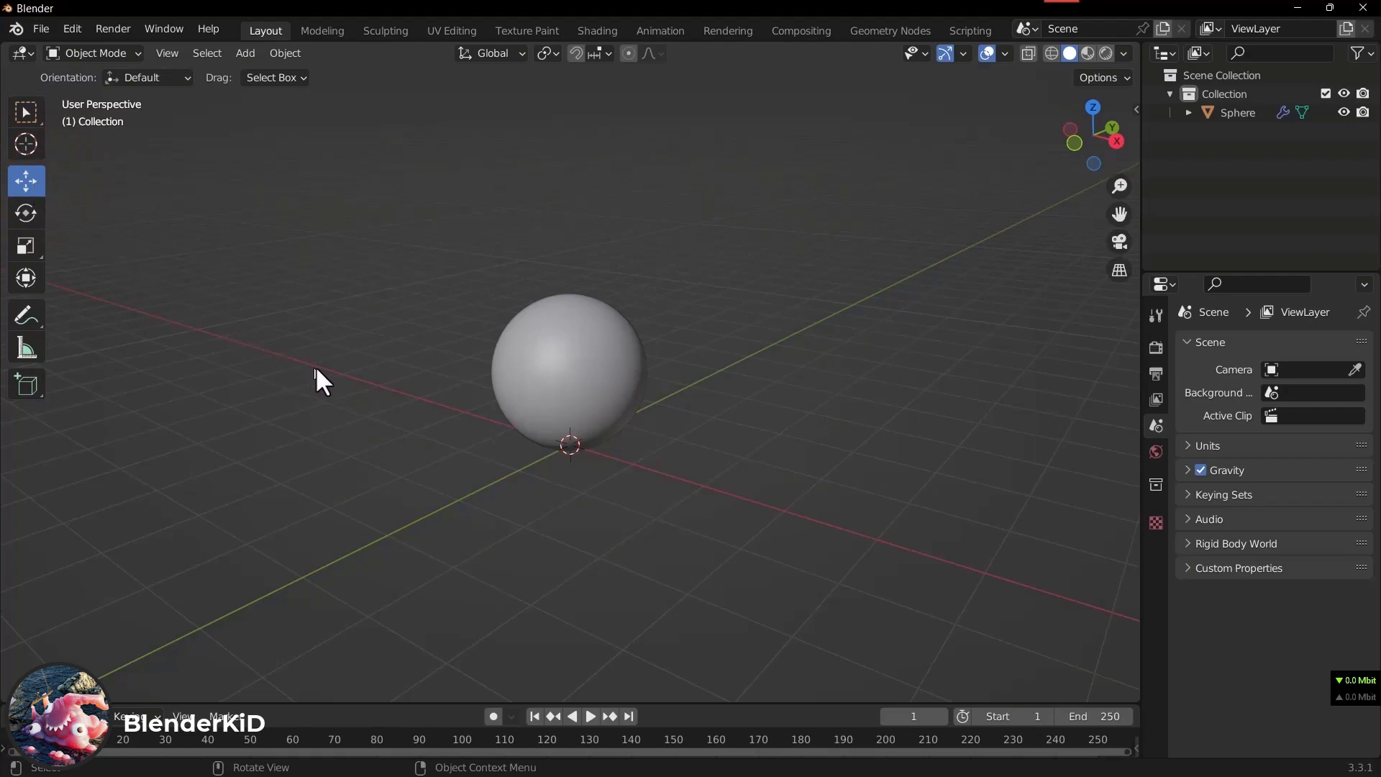
left_click(576, 365)
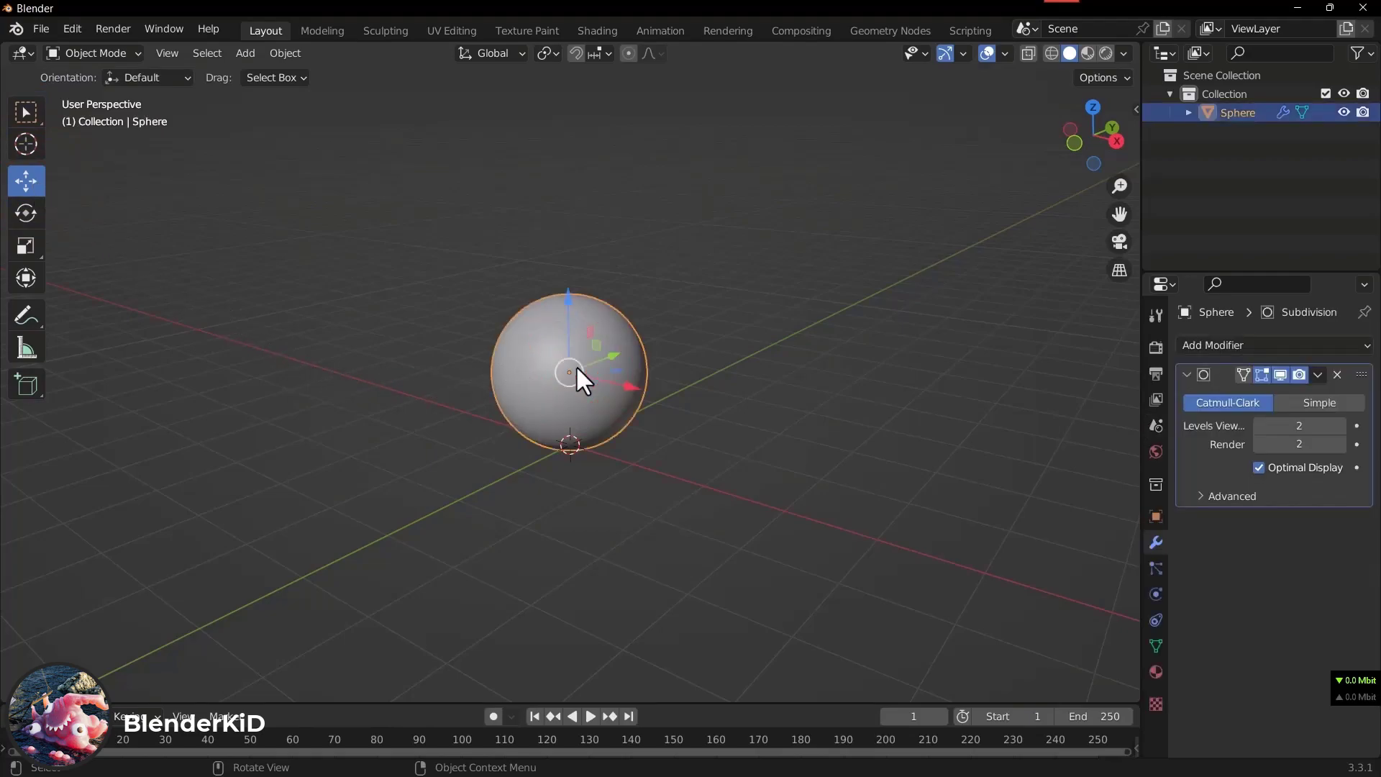
right_click(576, 335)
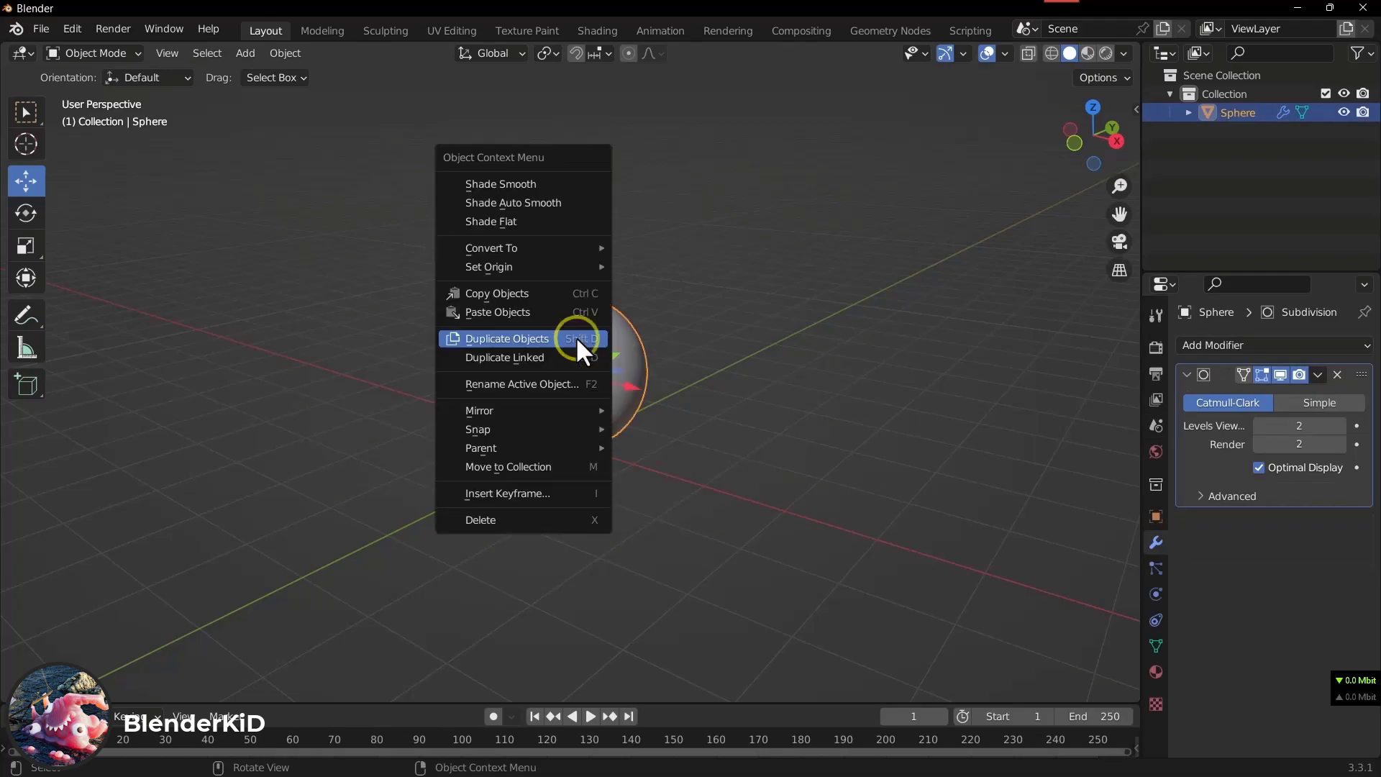
left_click(528, 340)
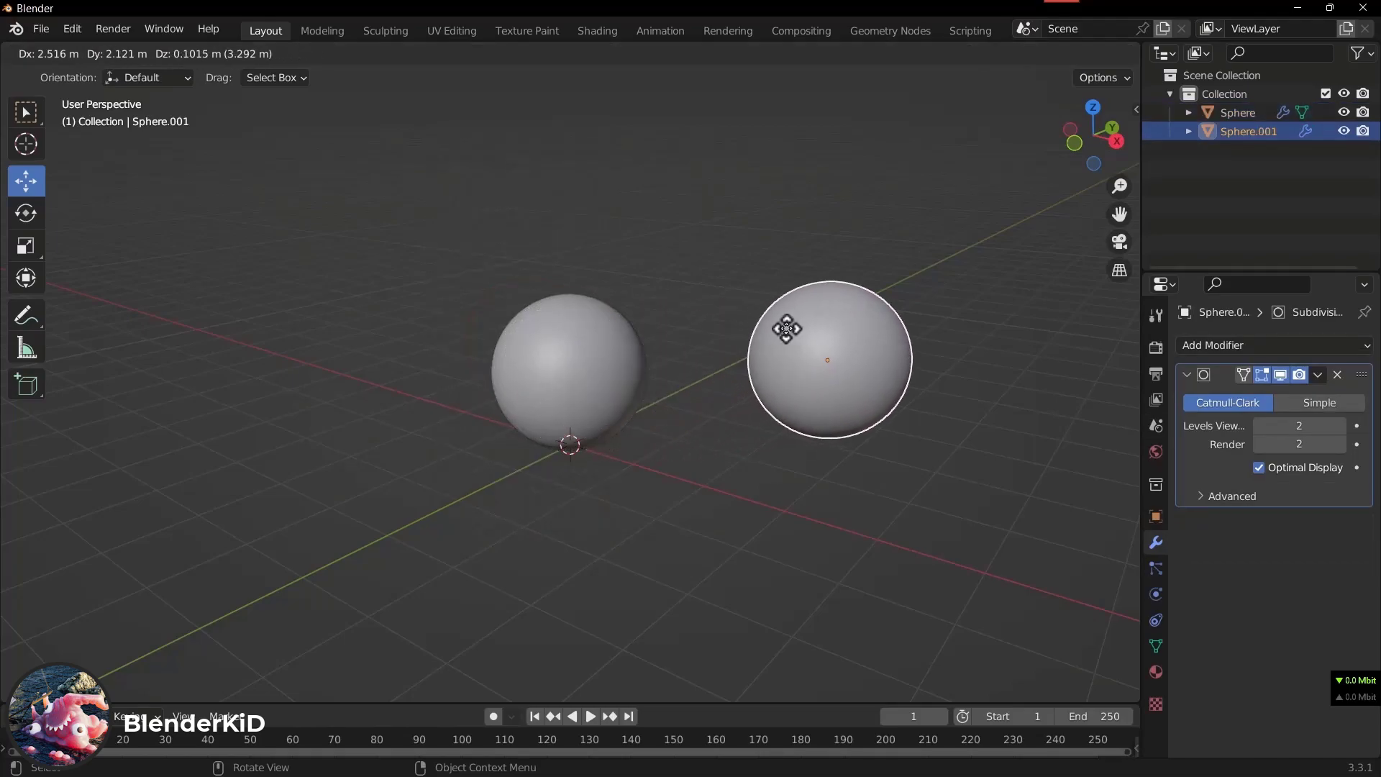
right_click(787, 329)
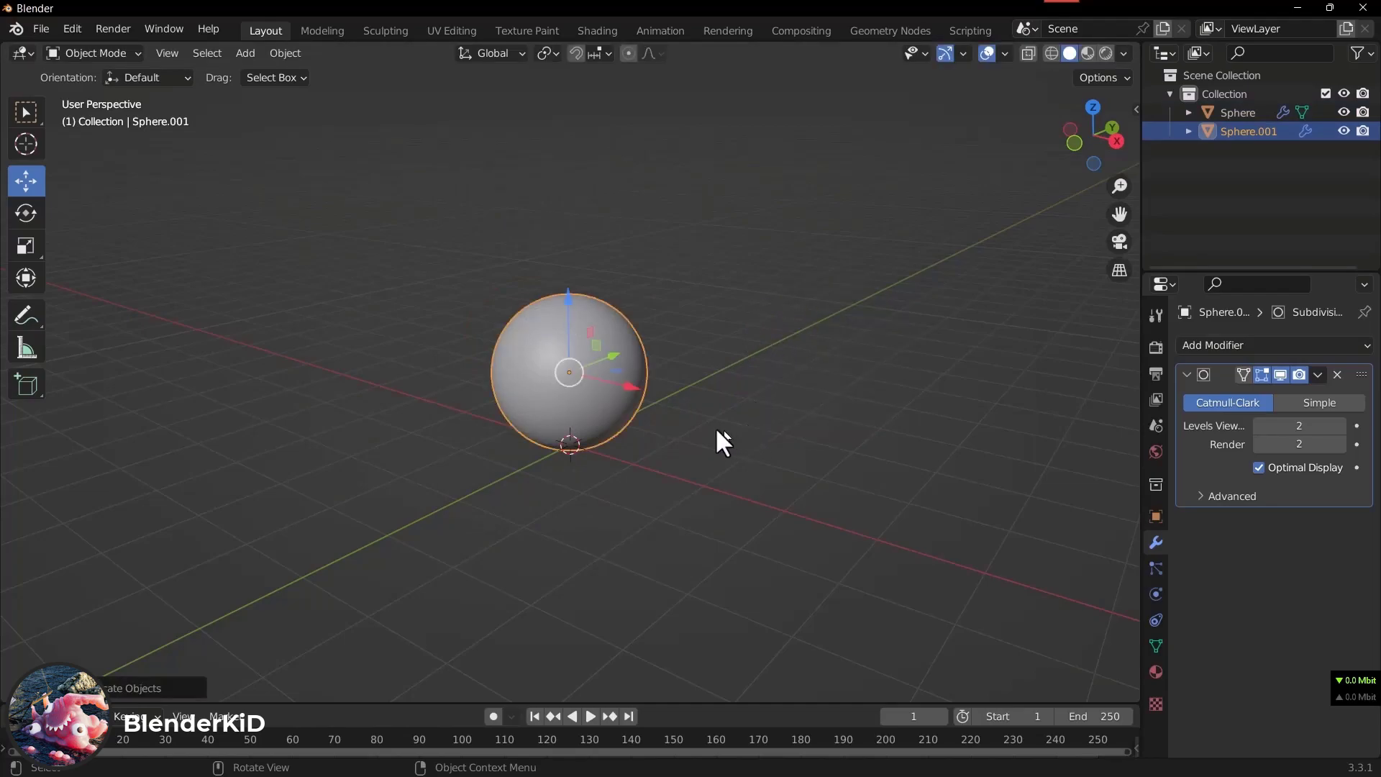
left_click_drag(633, 387, 808, 481)
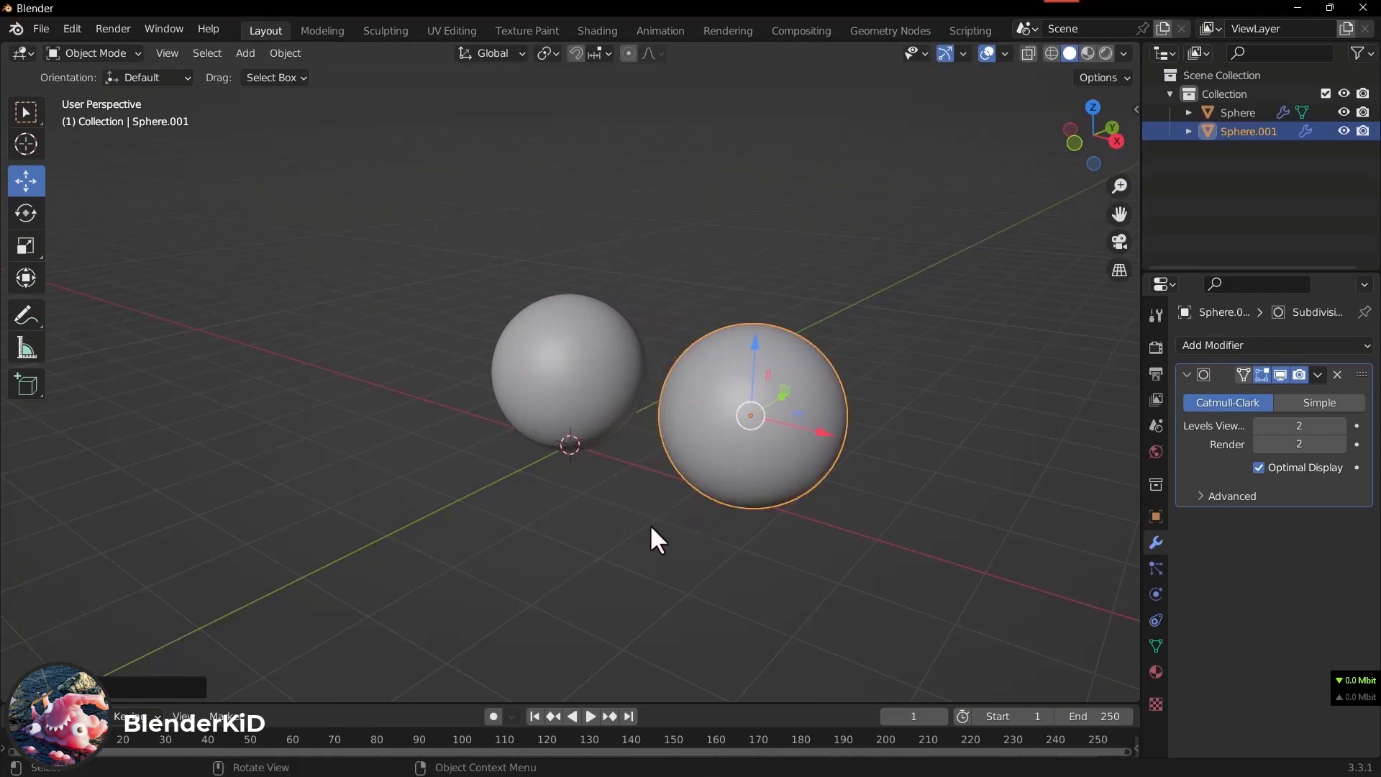
Duplicate the original sphere and move the copy in the negative X direction until it sits beside the original, opposite the first copy
left_click(555, 352)
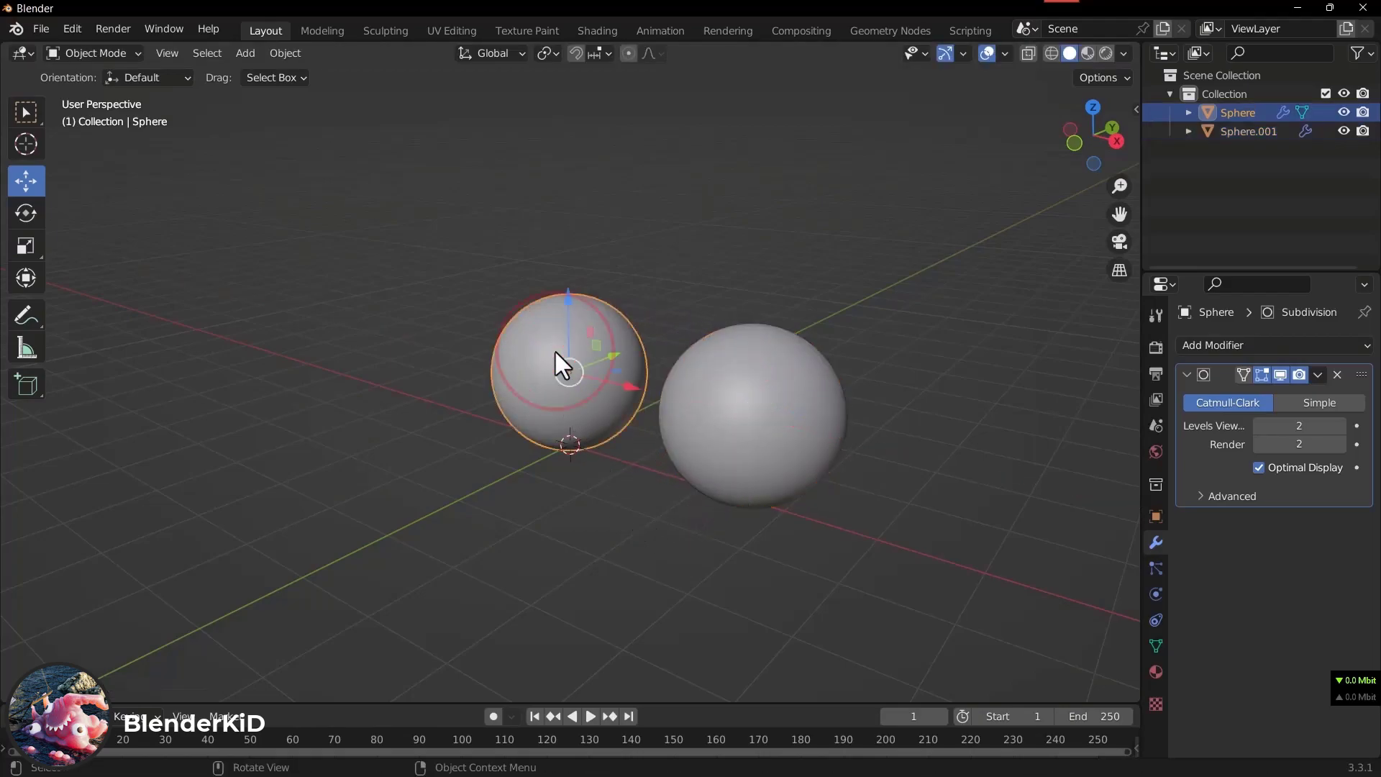
right_click(536, 351)
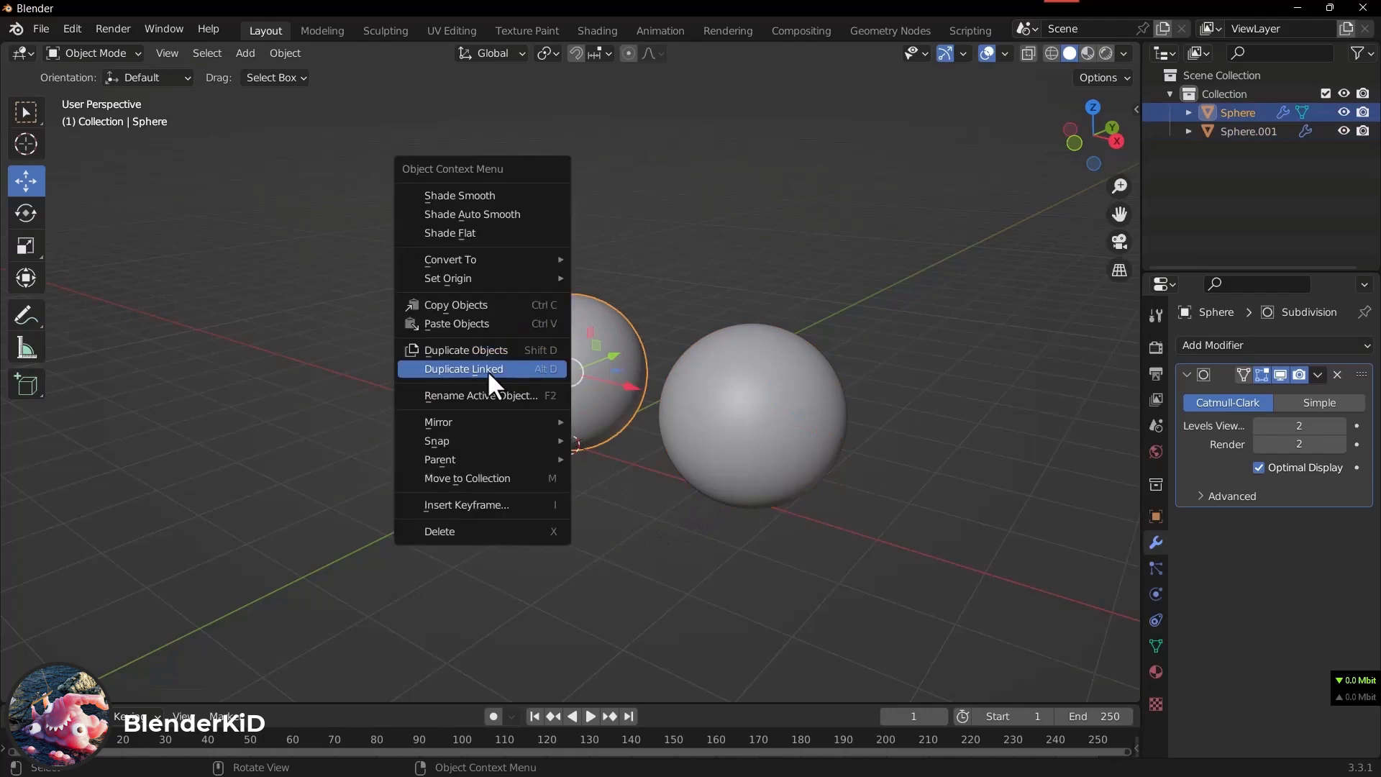
left_click(485, 352)
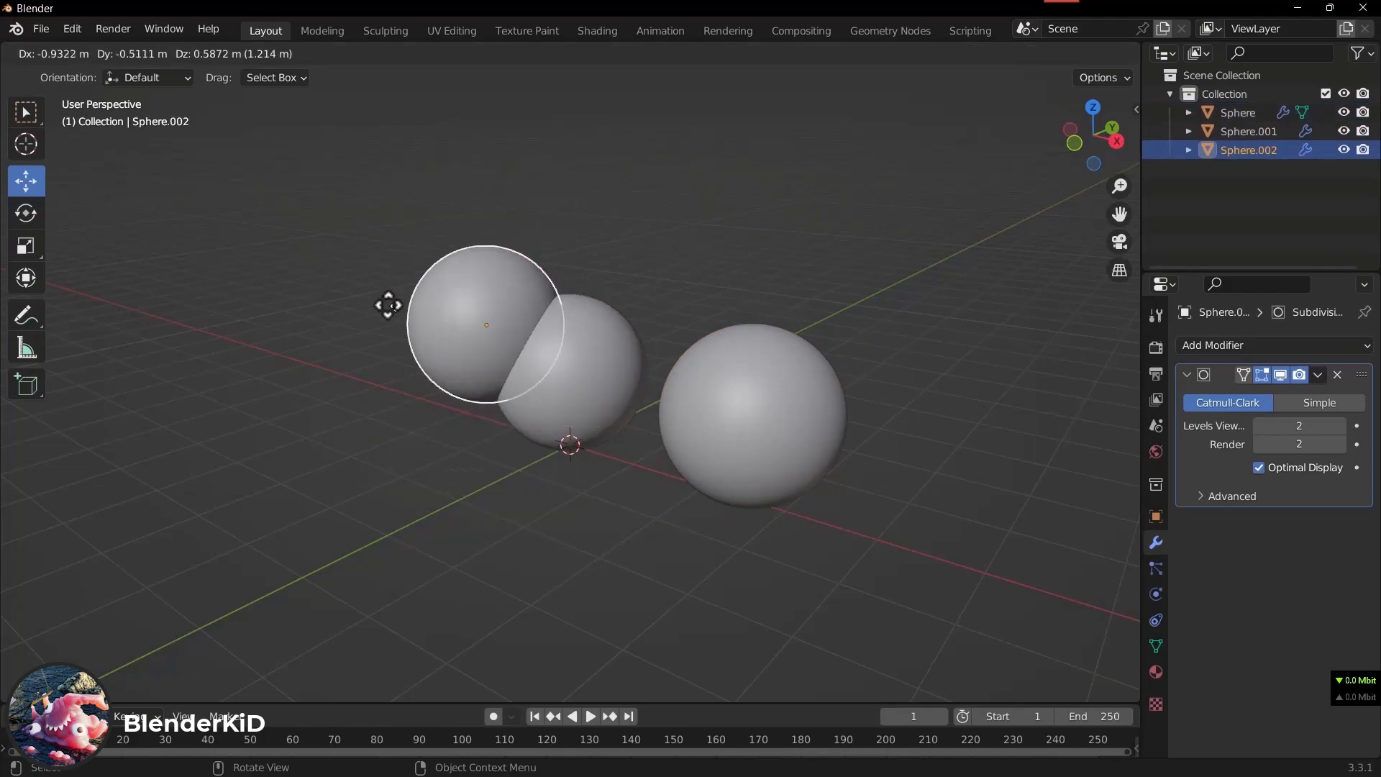
right_click(294, 261)
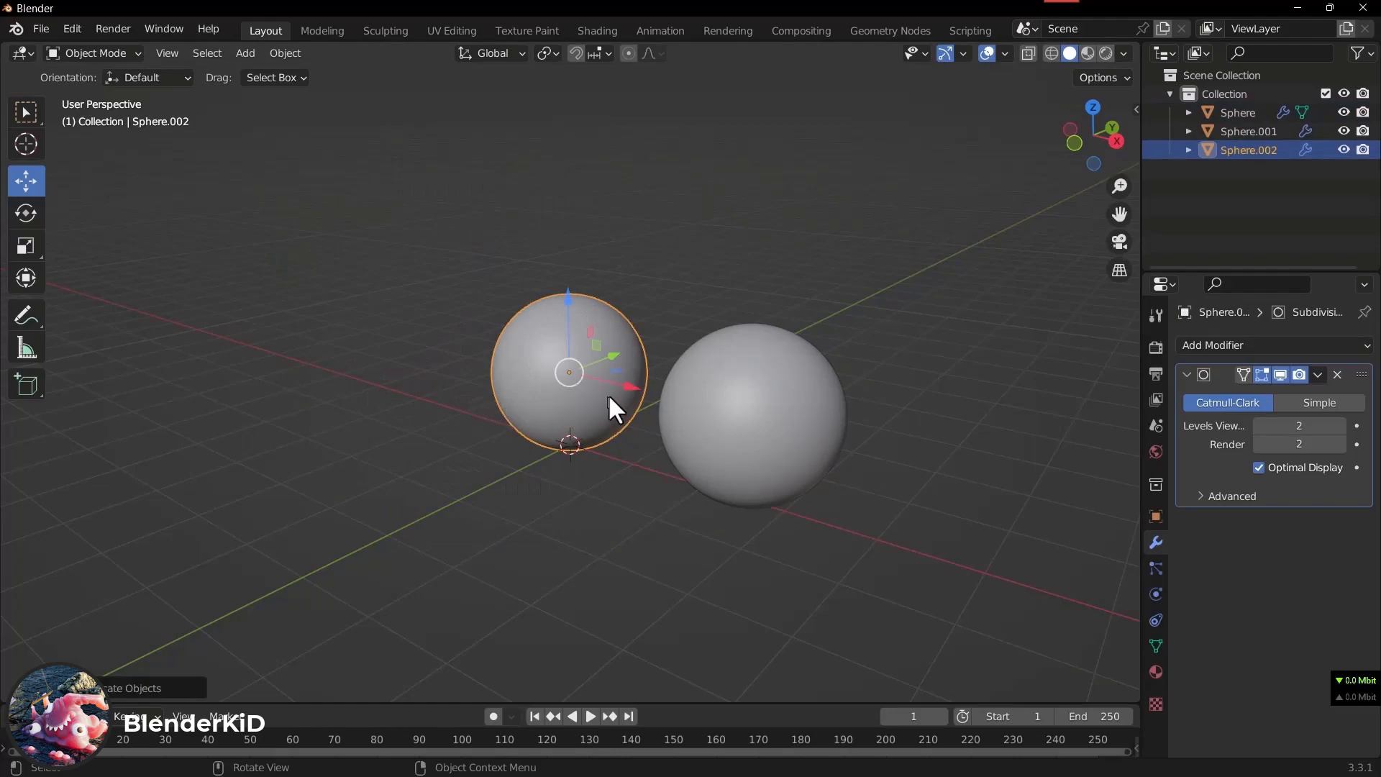
left_click_drag(630, 387, 476, 361)
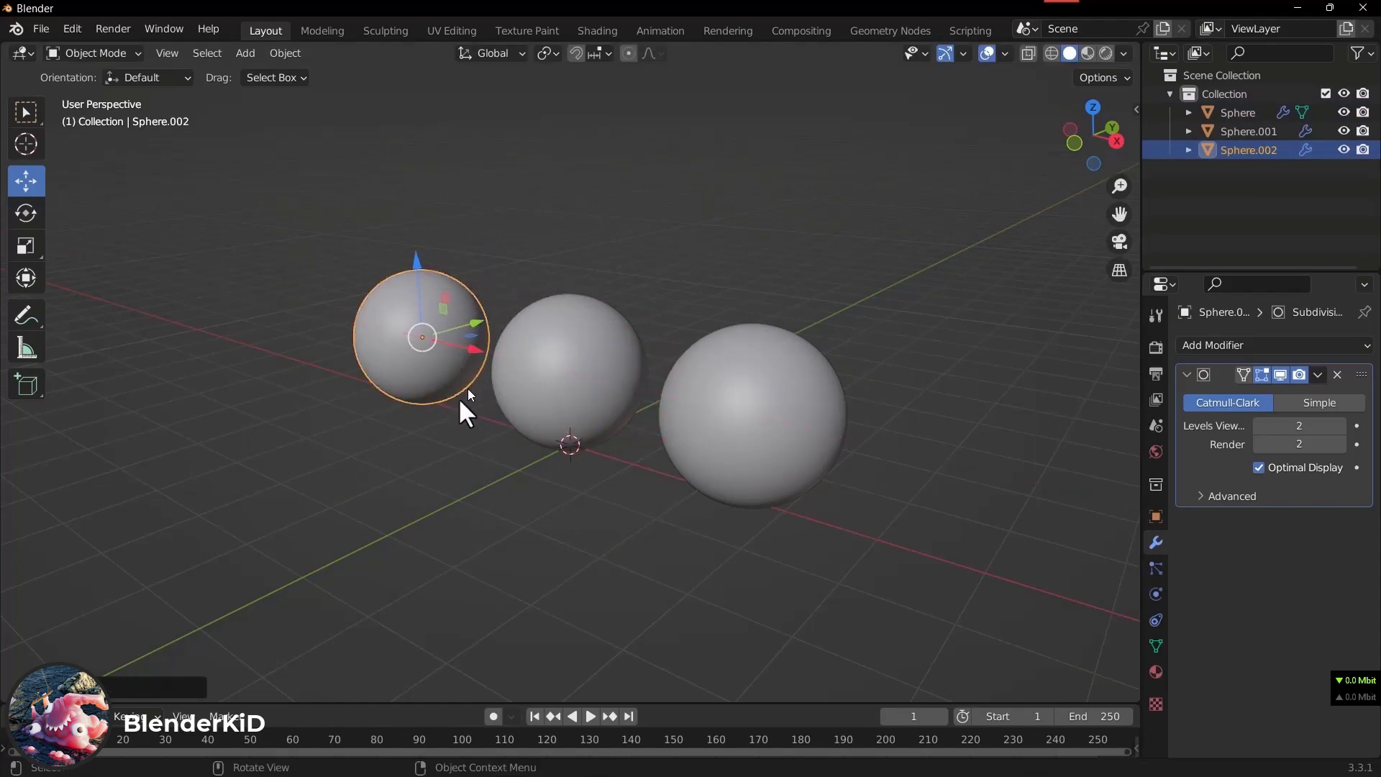
Duplicate the newest sphere and move the copy along the X axis to extend the row to four spheres
right_click(397, 313)
left_click(390, 308)
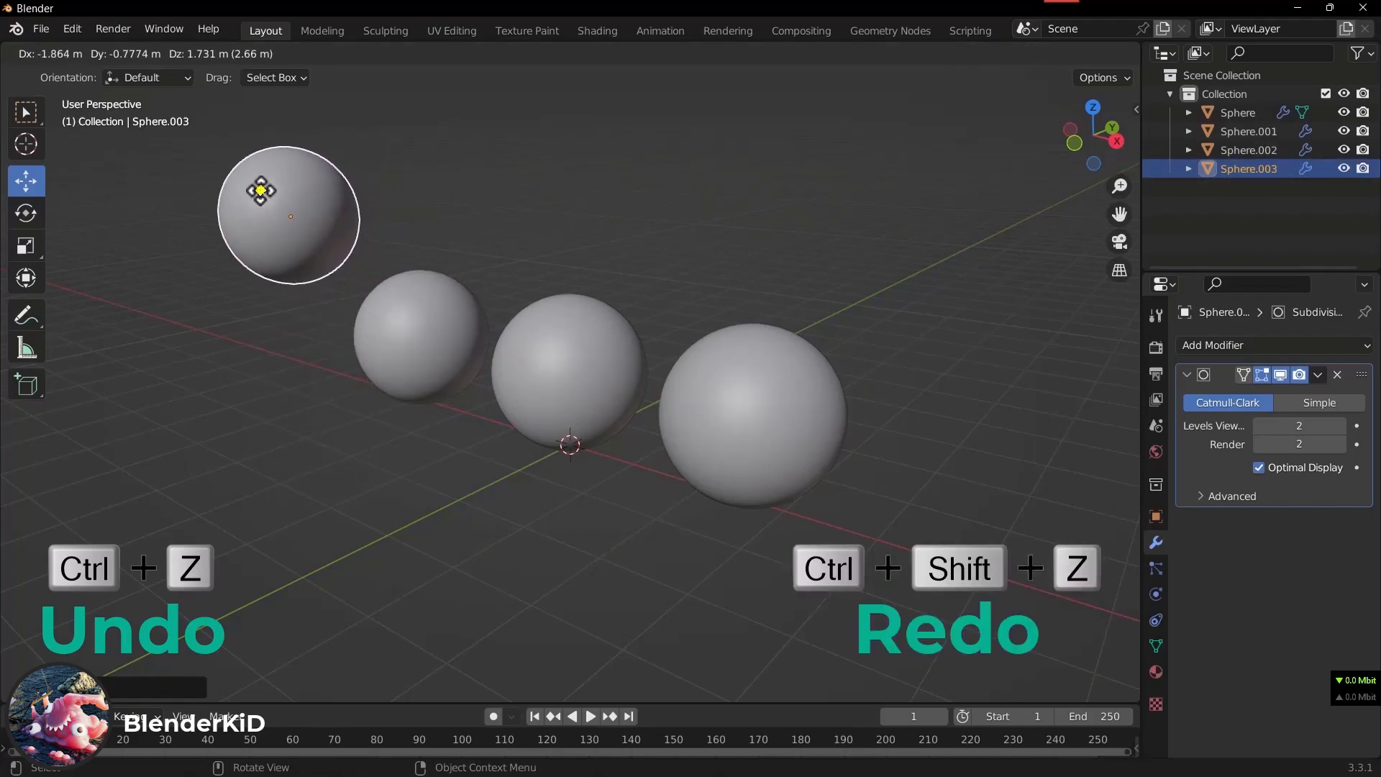
left_click(413, 324)
left_click_drag(473, 347, 343, 348)
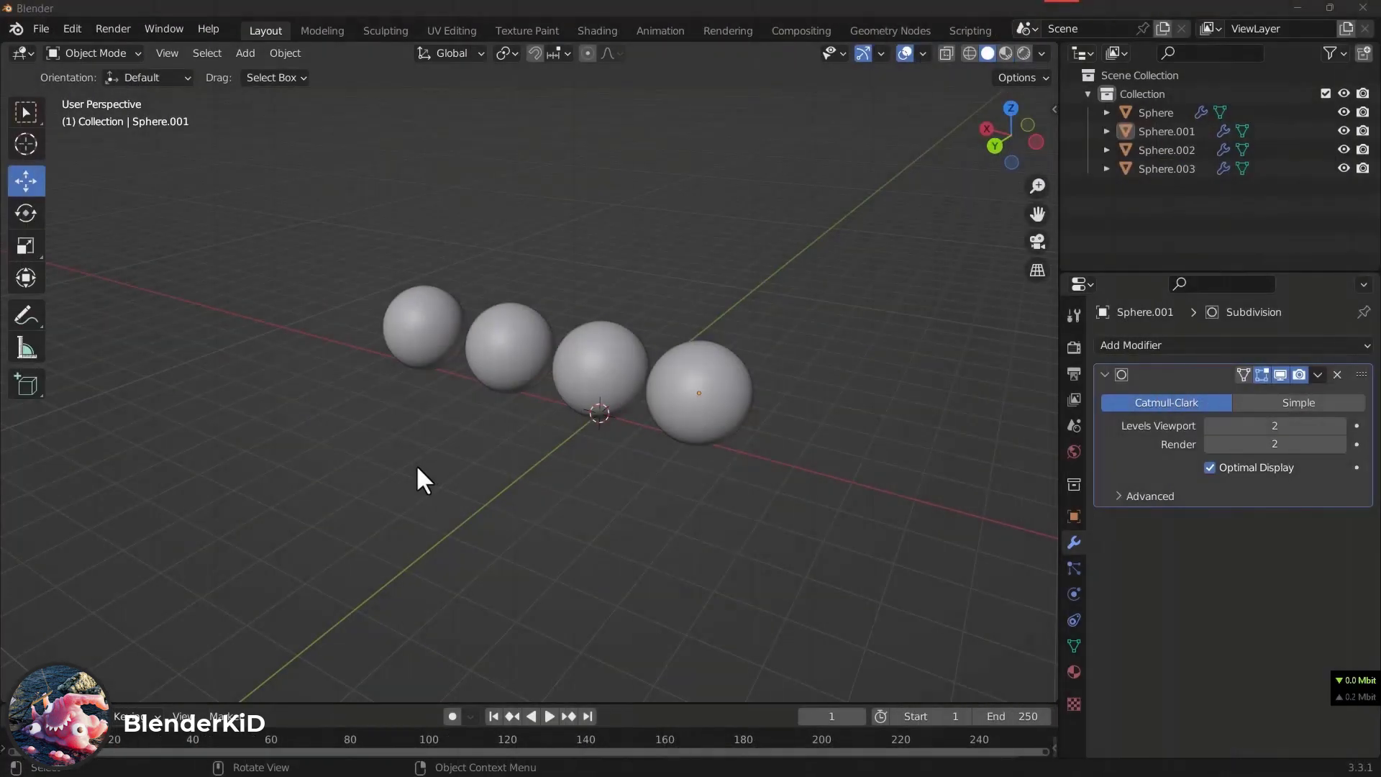
Add a mesh plane and scale it up into a large floor beneath the four spheres
left_click(248, 56)
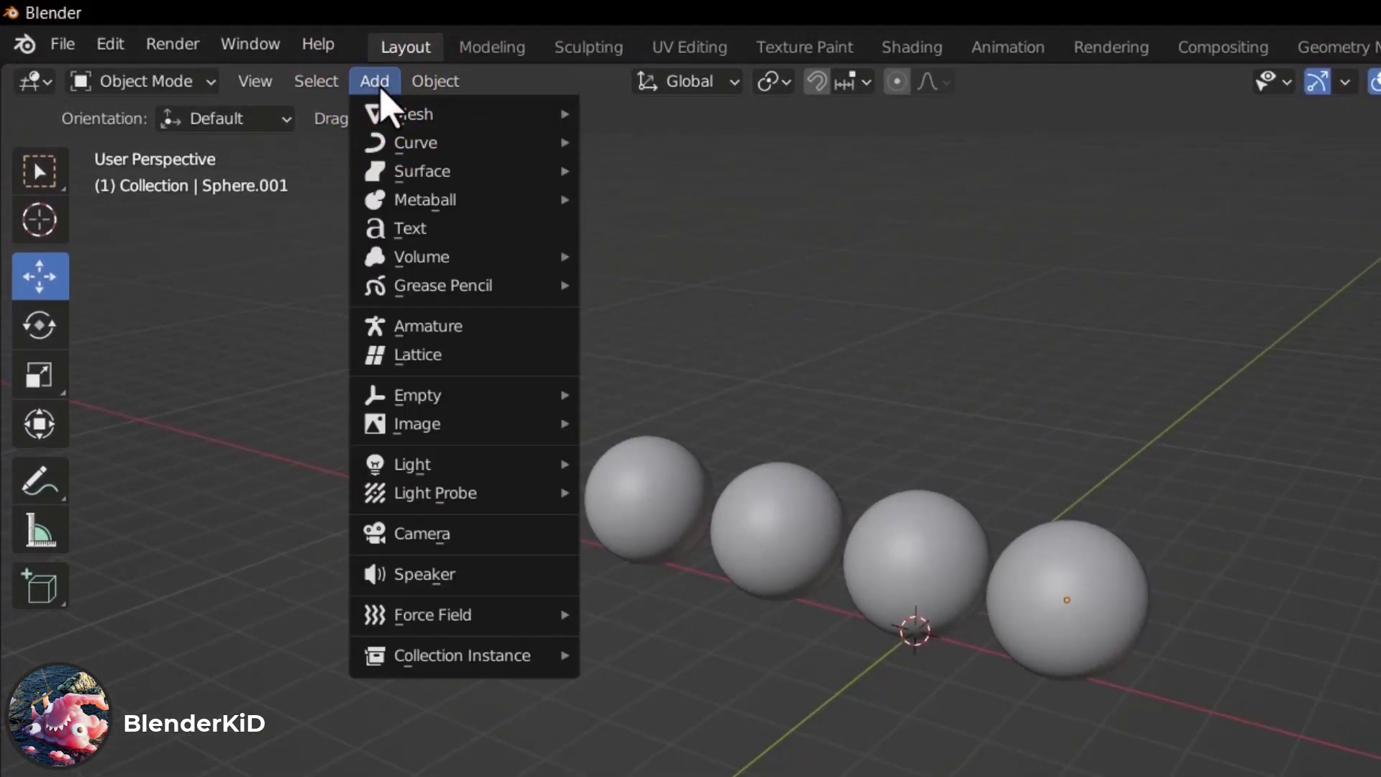
mouse_move(466, 115)
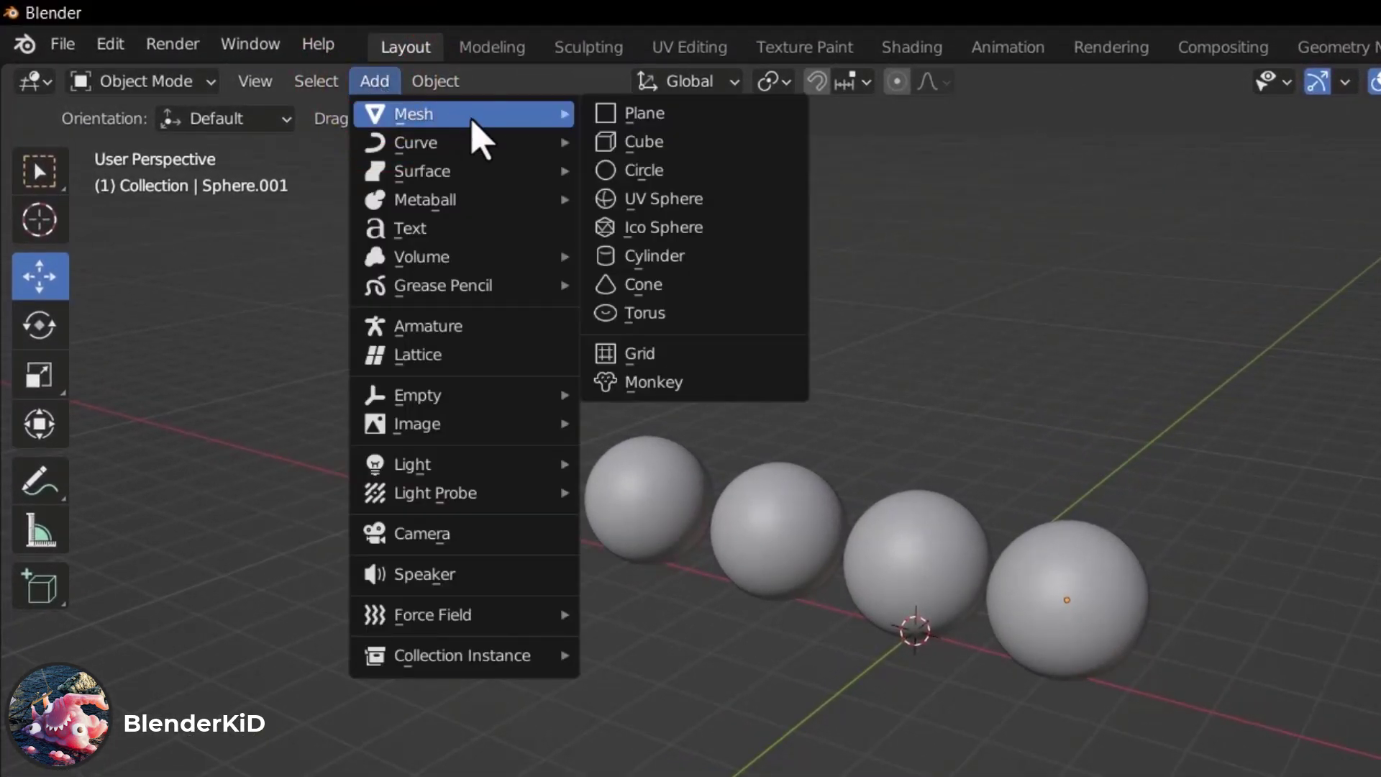
left_click(693, 121)
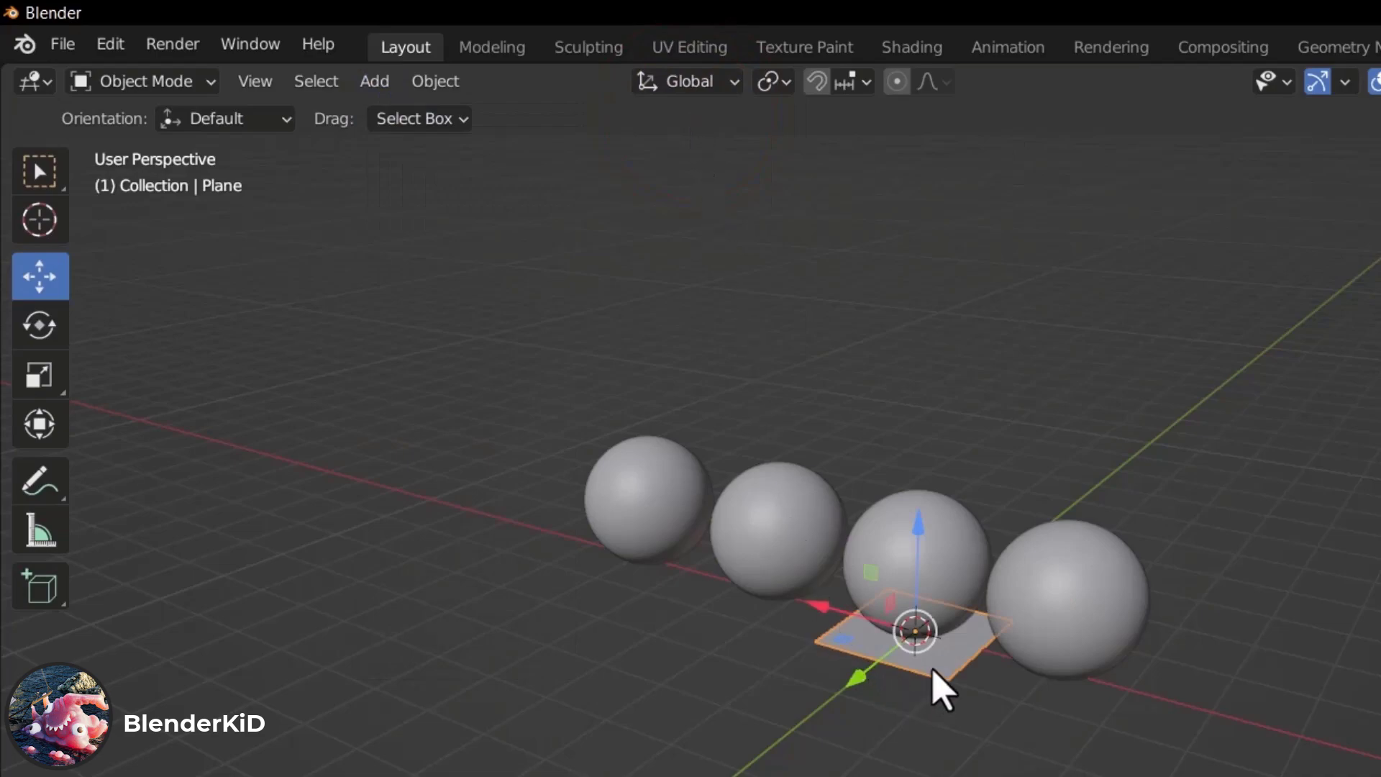
key("s")
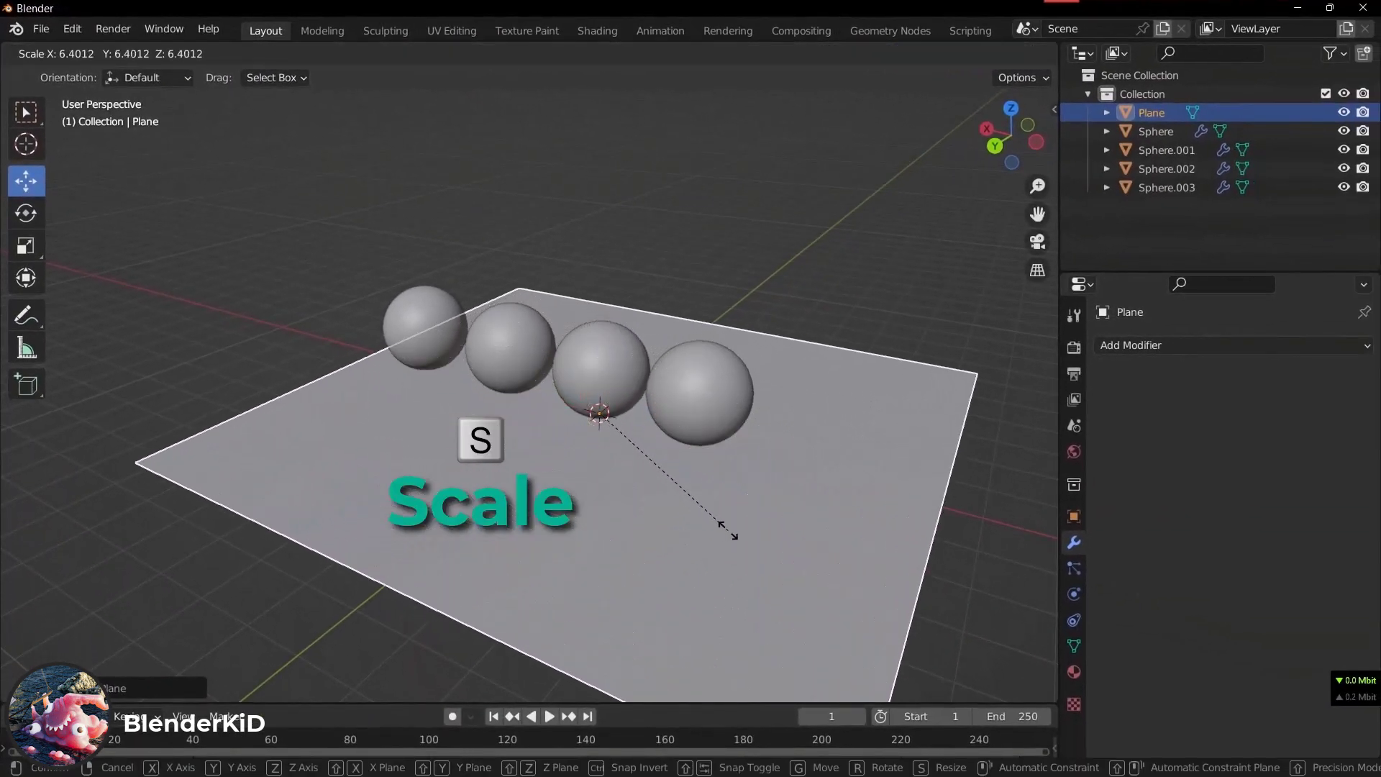
left_click(813, 593)
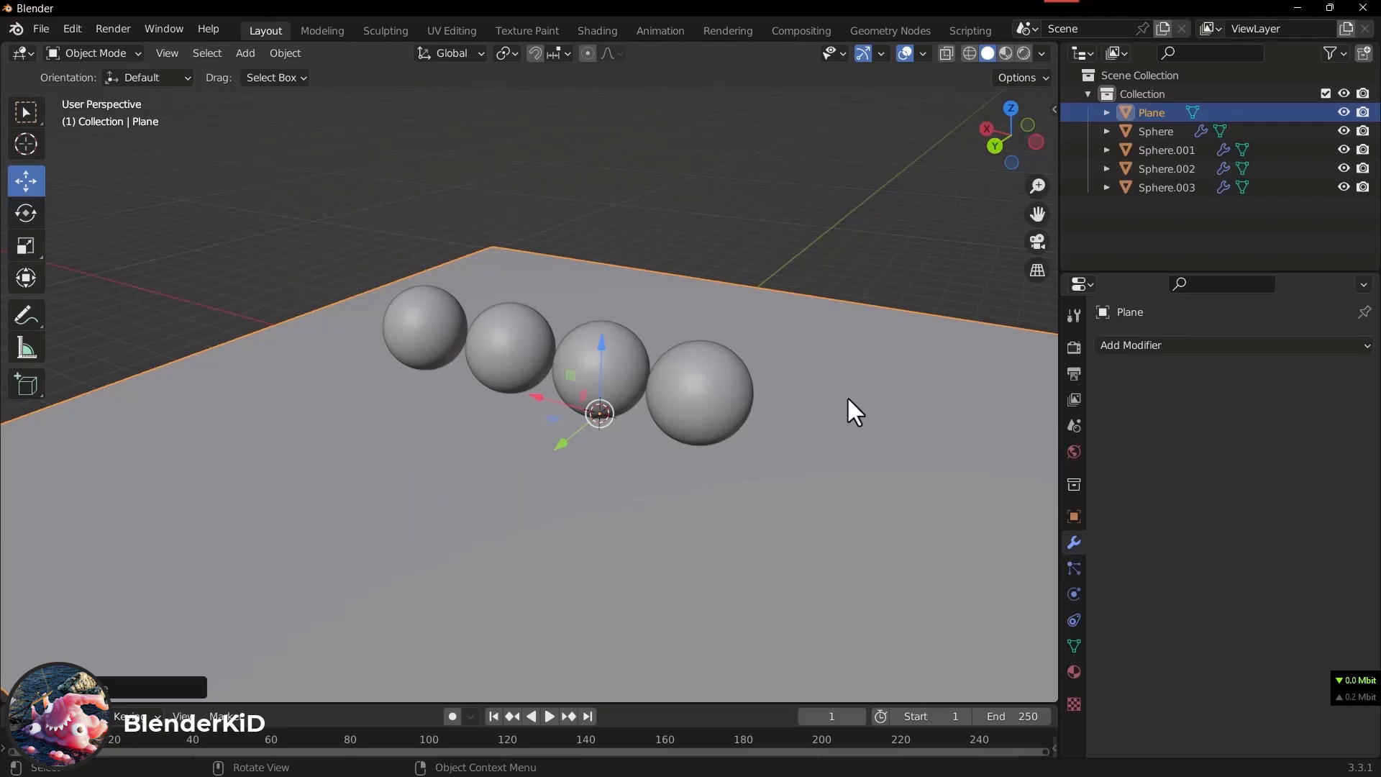
Create a new material for the end sphere, Sphere.001
left_click(709, 410)
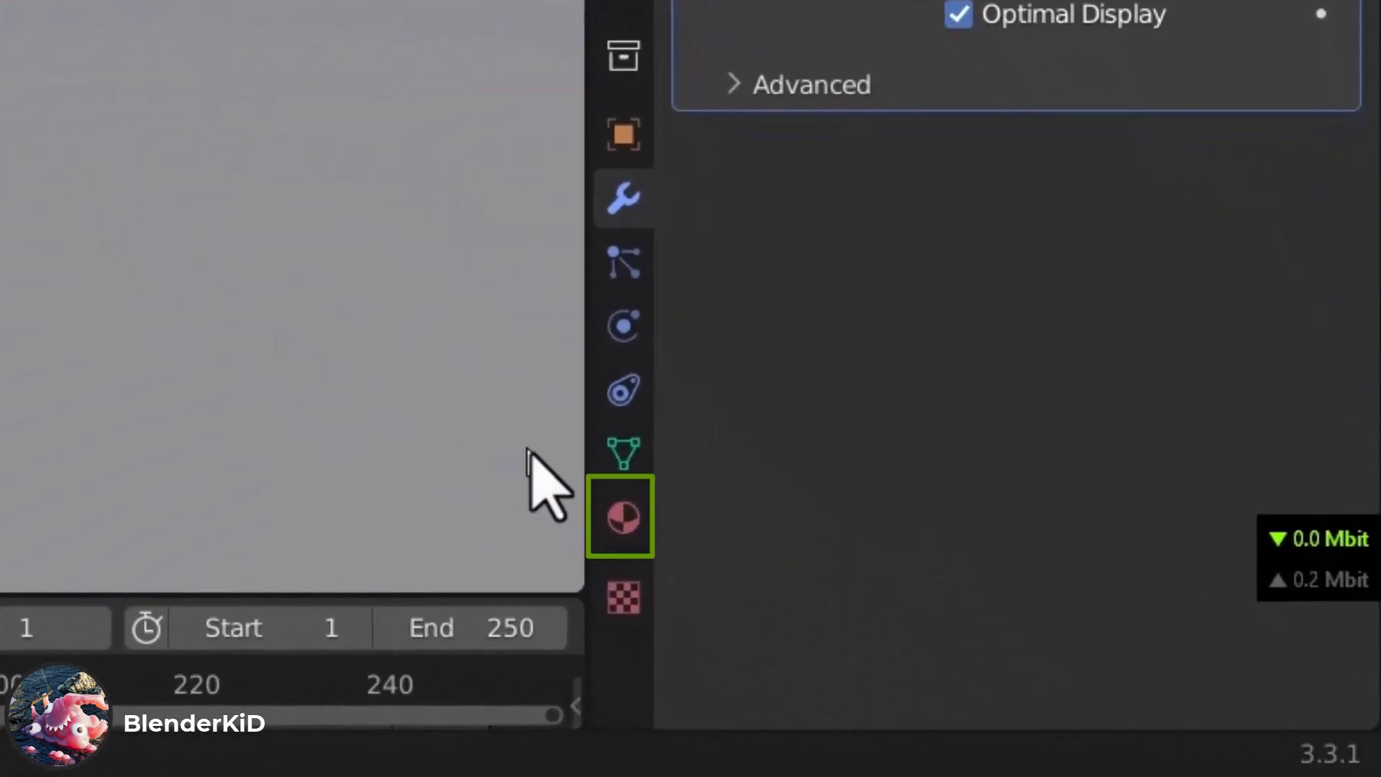
left_click(624, 521)
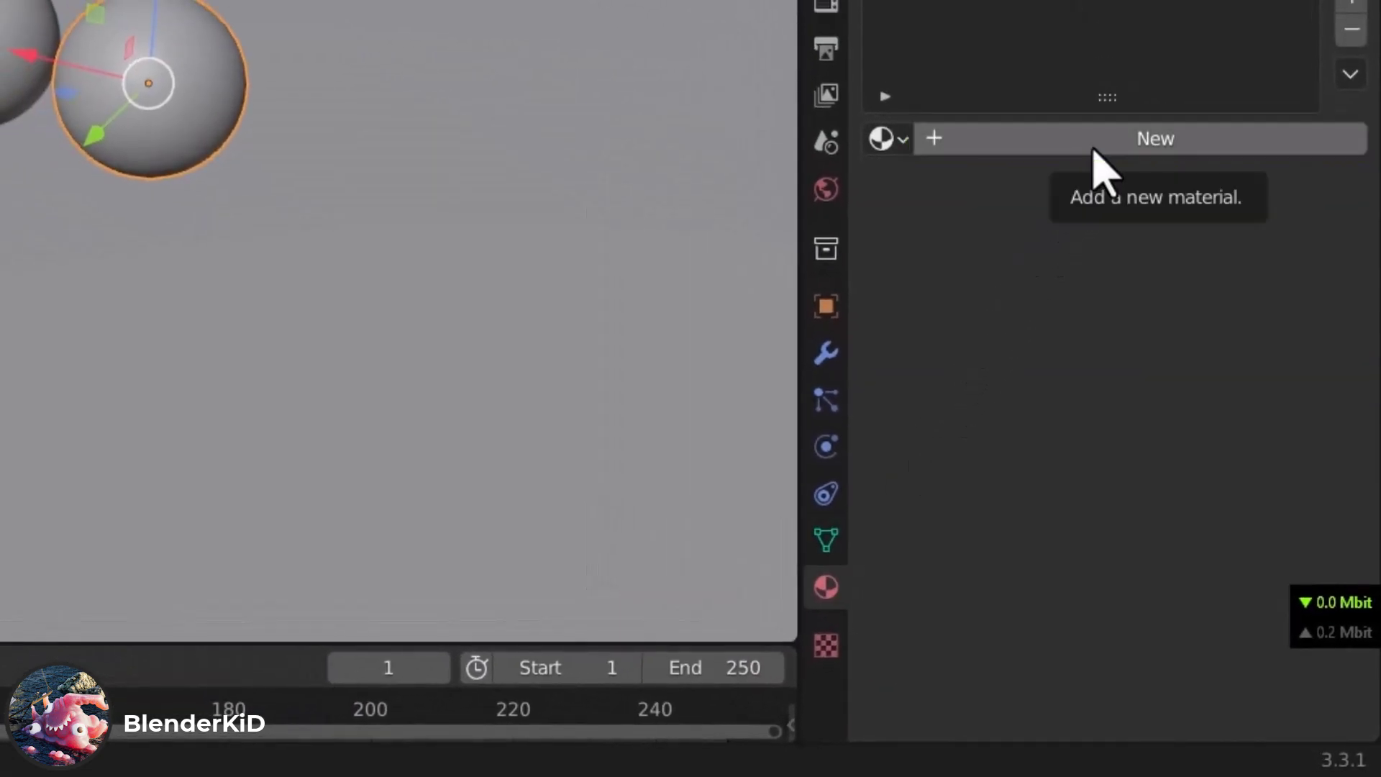
left_click(1094, 151)
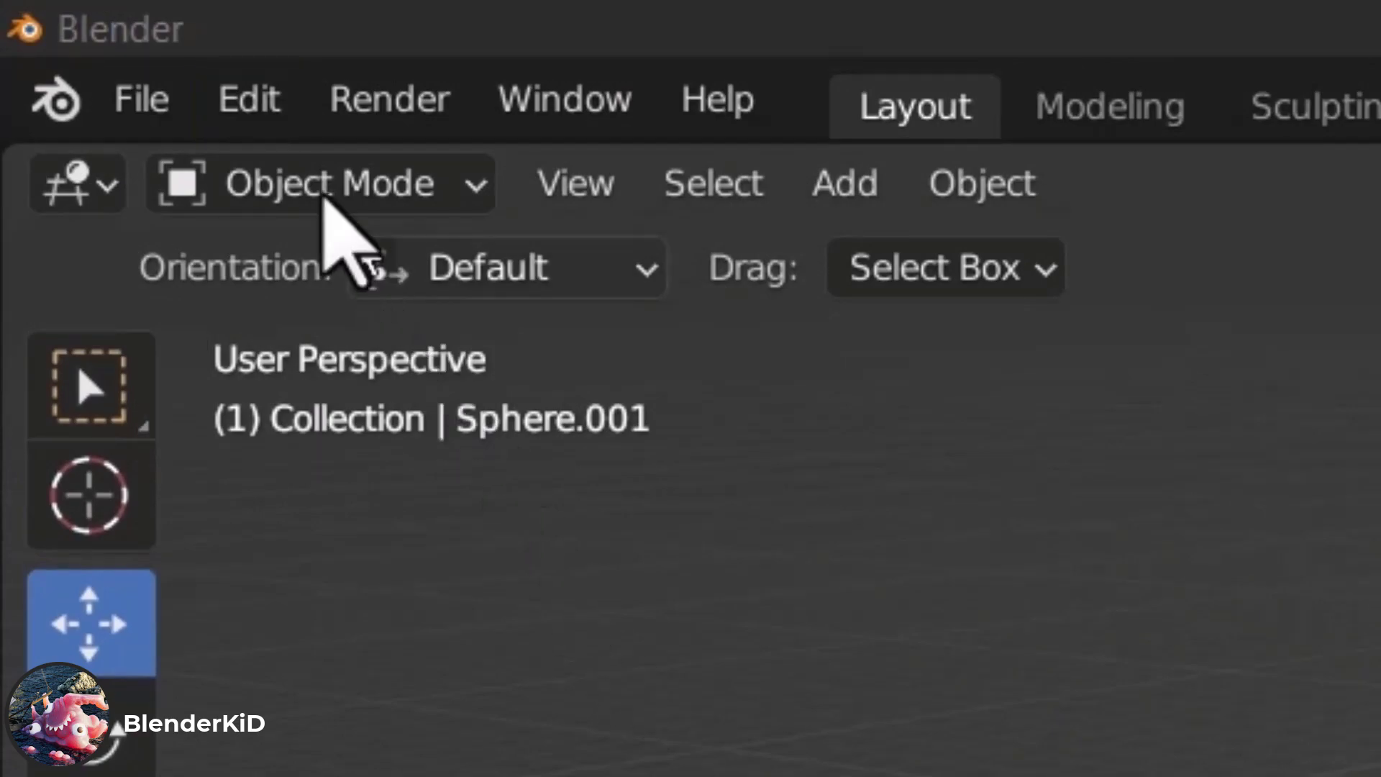
Set the Cycles render devices to CUDA in the system preferences and close the preferences
left_click(277, 102)
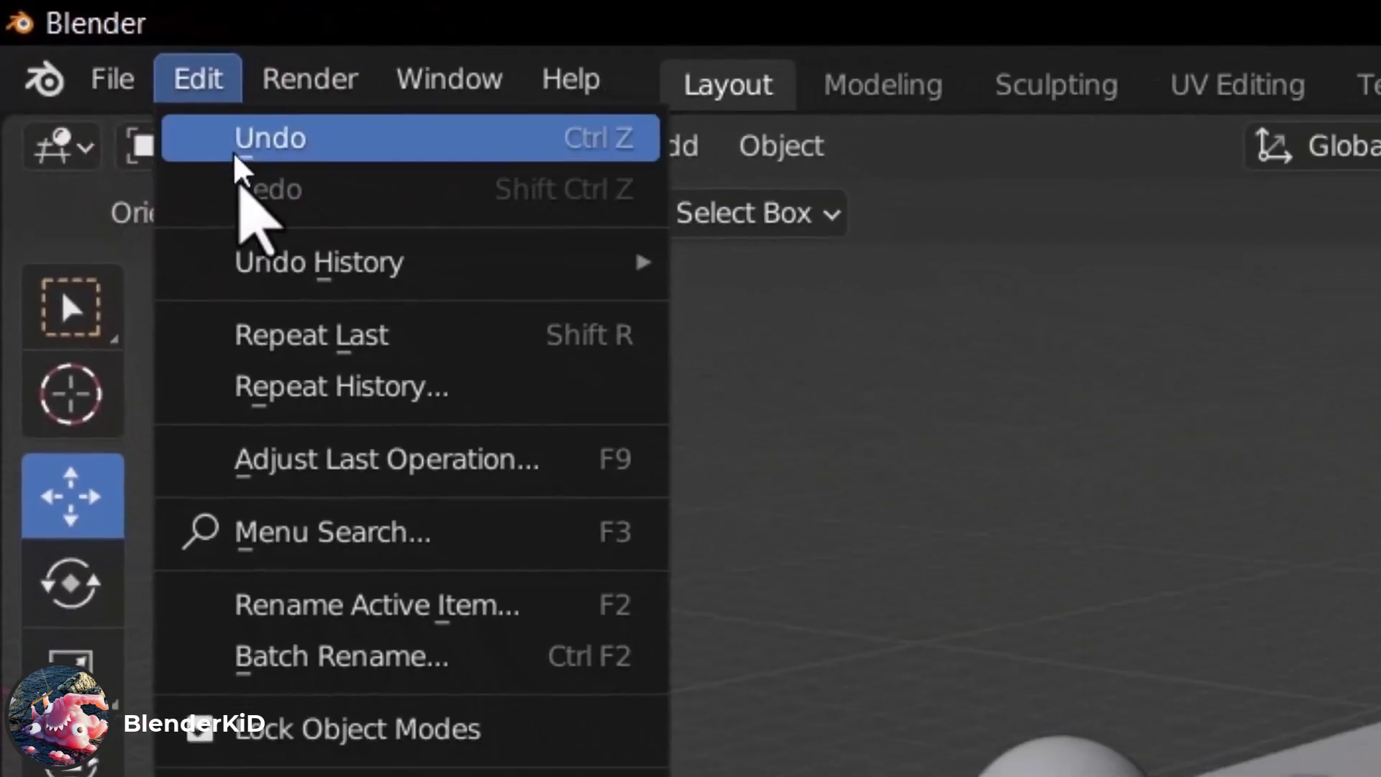
left_click(364, 728)
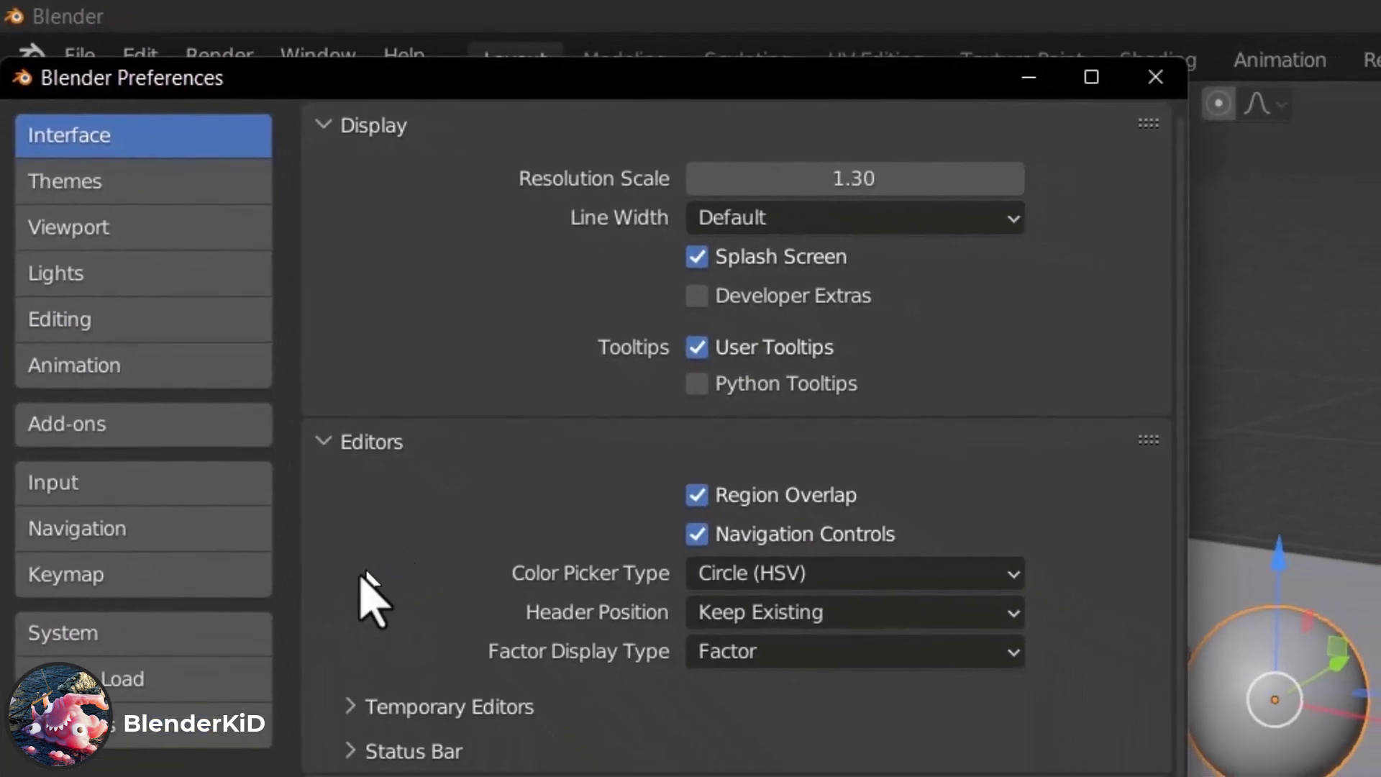
left_click(164, 644)
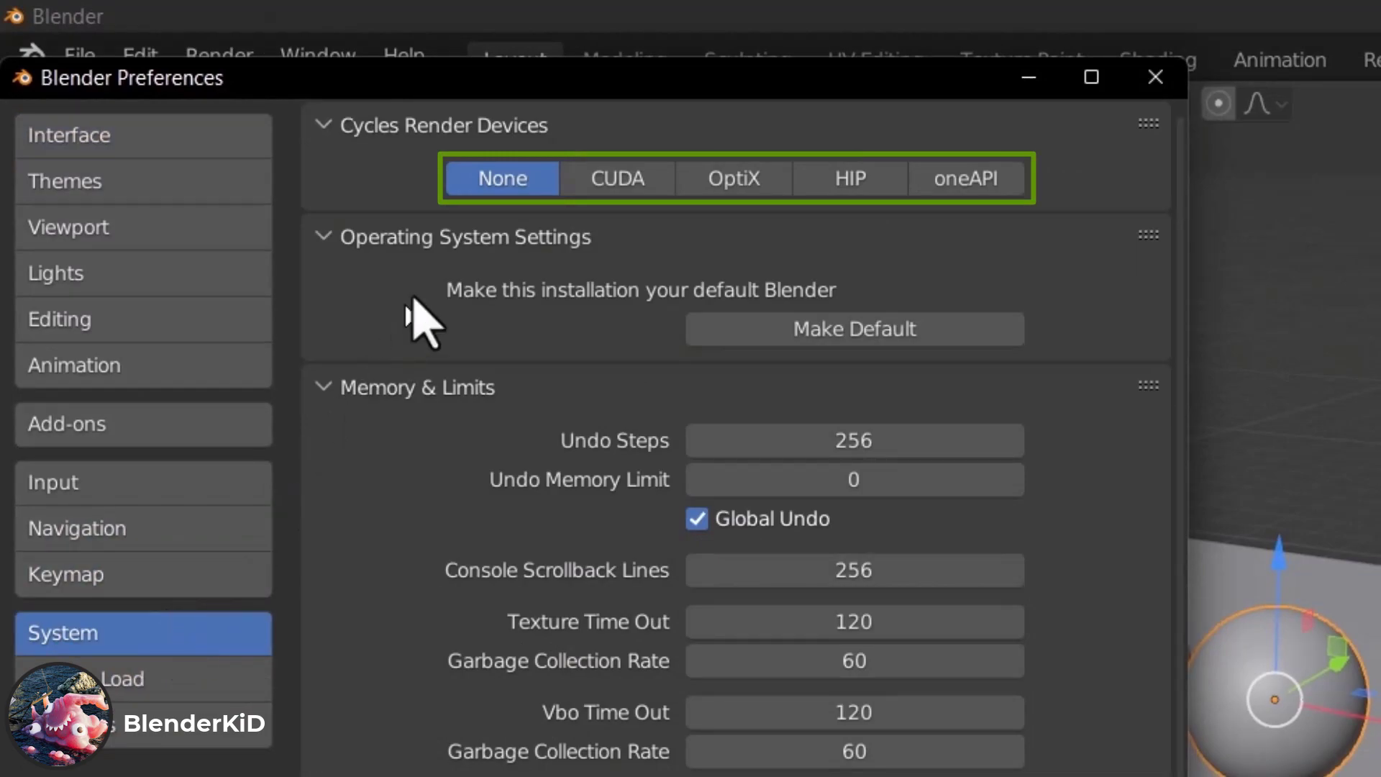
left_click(640, 185)
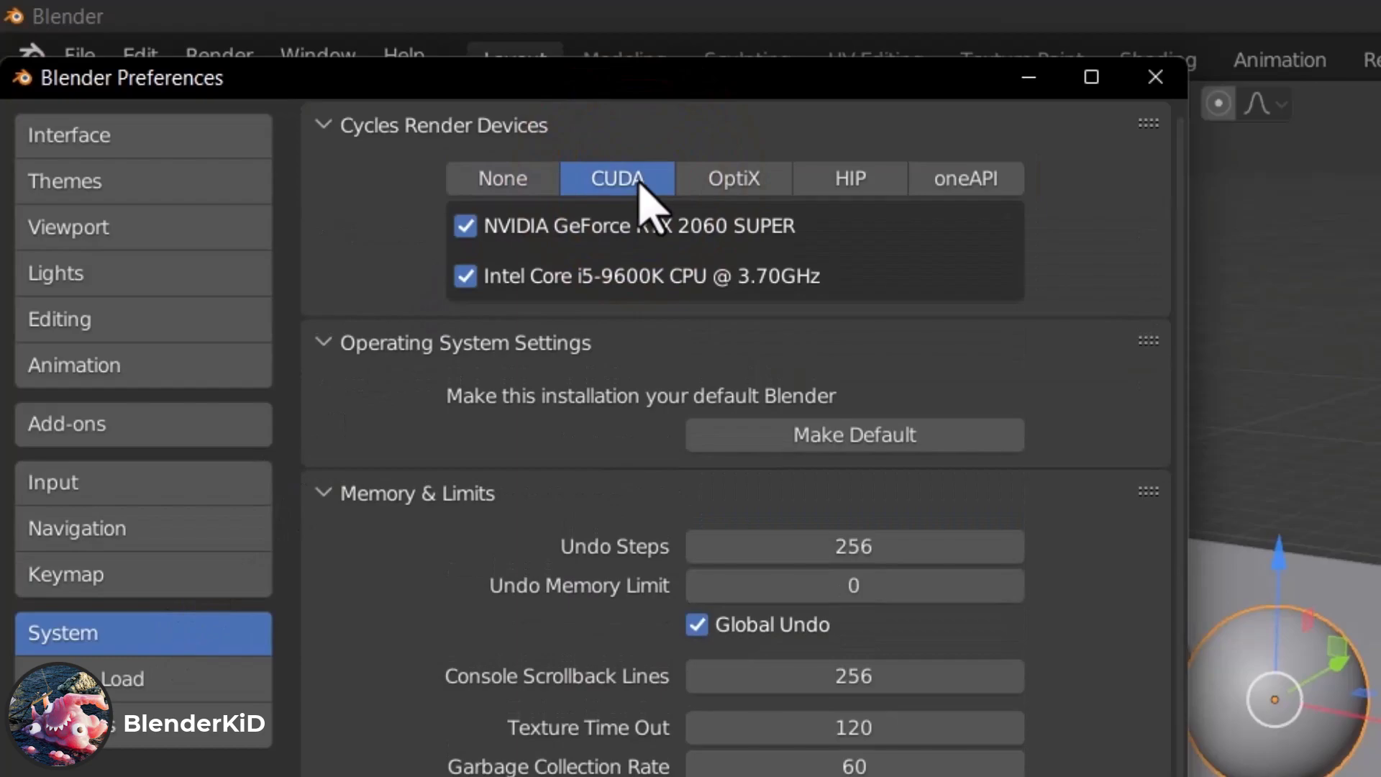
left_click(1154, 81)
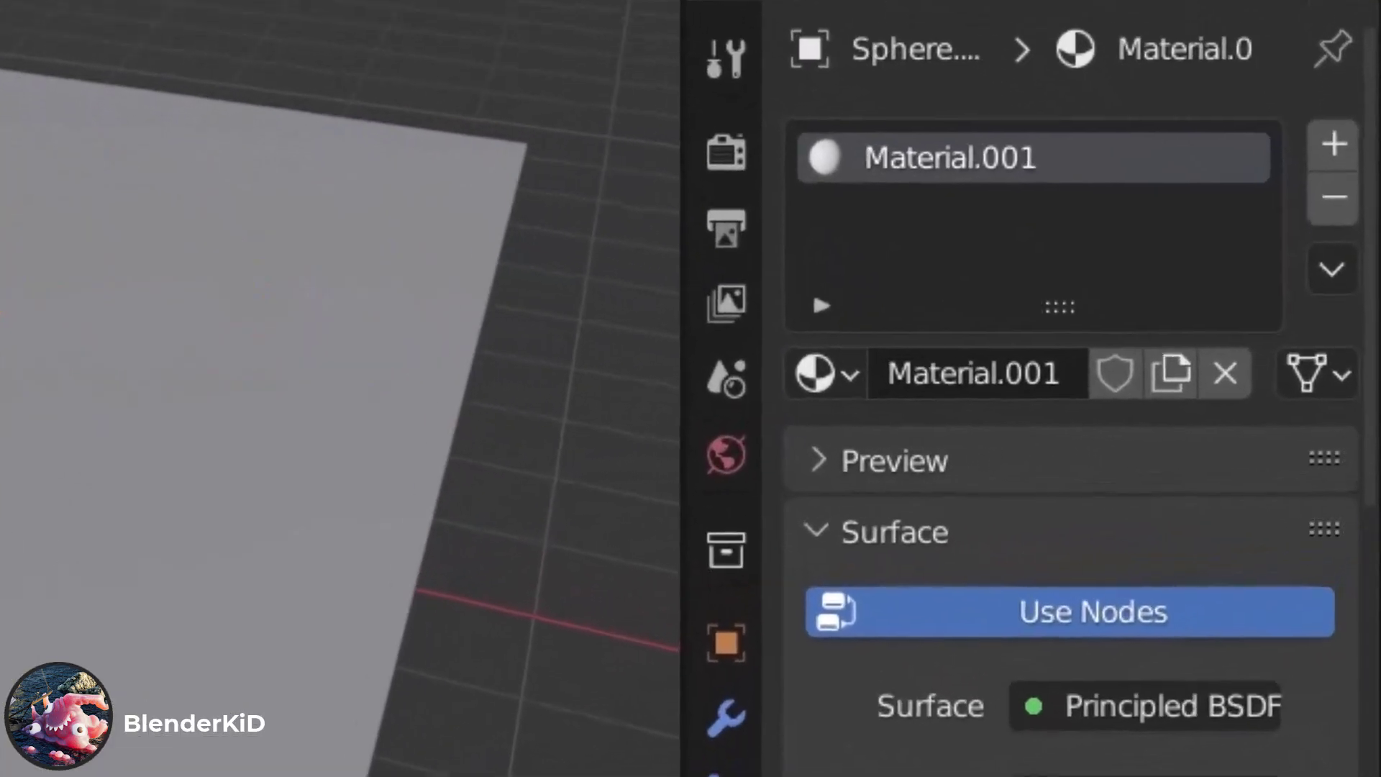
Change the scene's render engine to Cycles and its device to GPU Compute
left_click(702, 144)
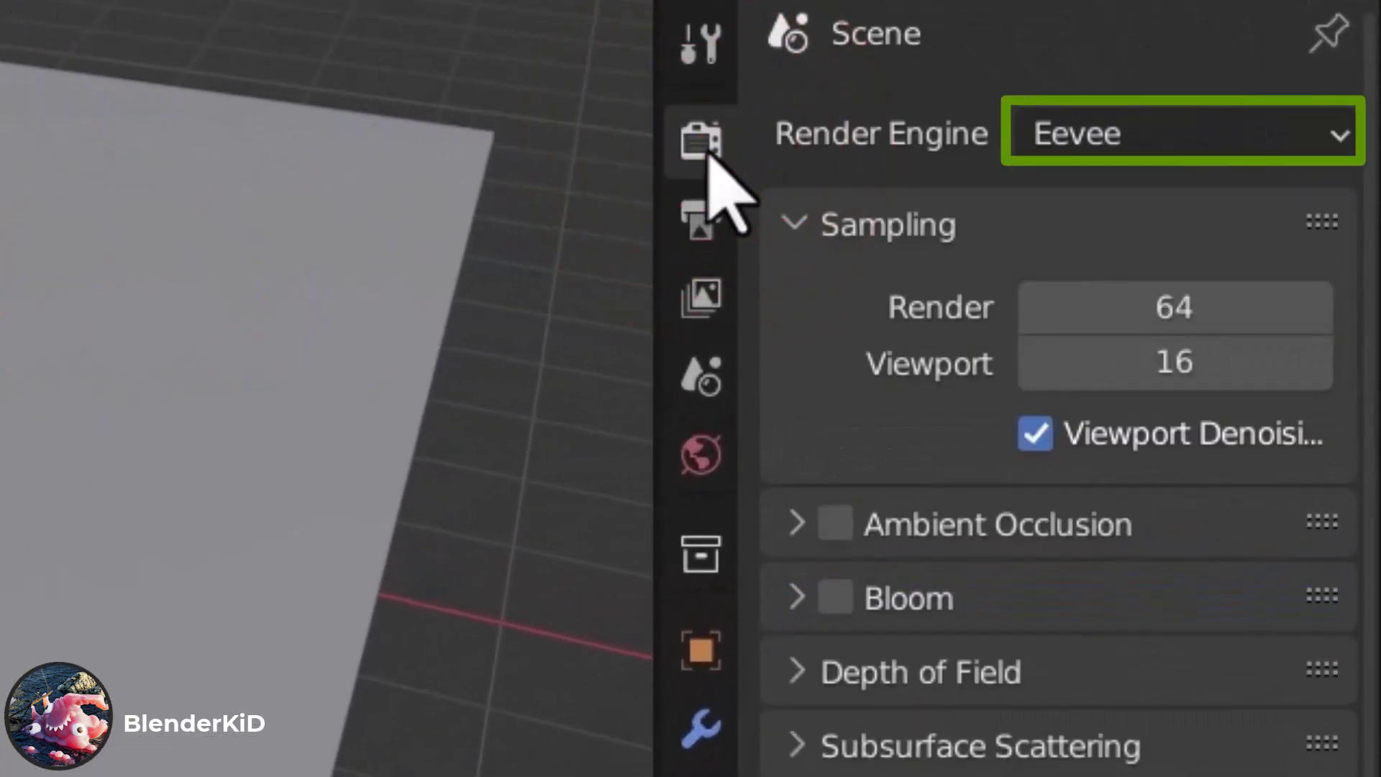
left_click(1312, 133)
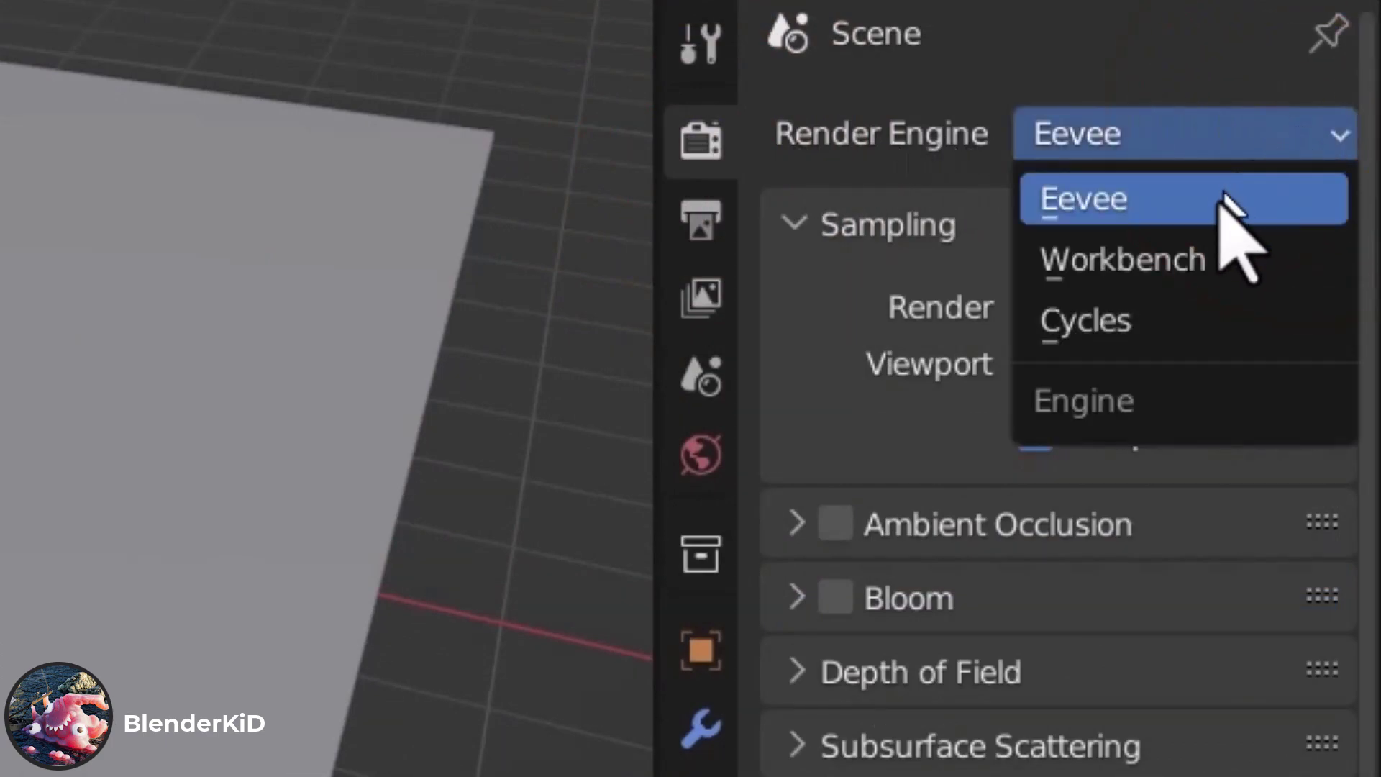
left_click(1187, 316)
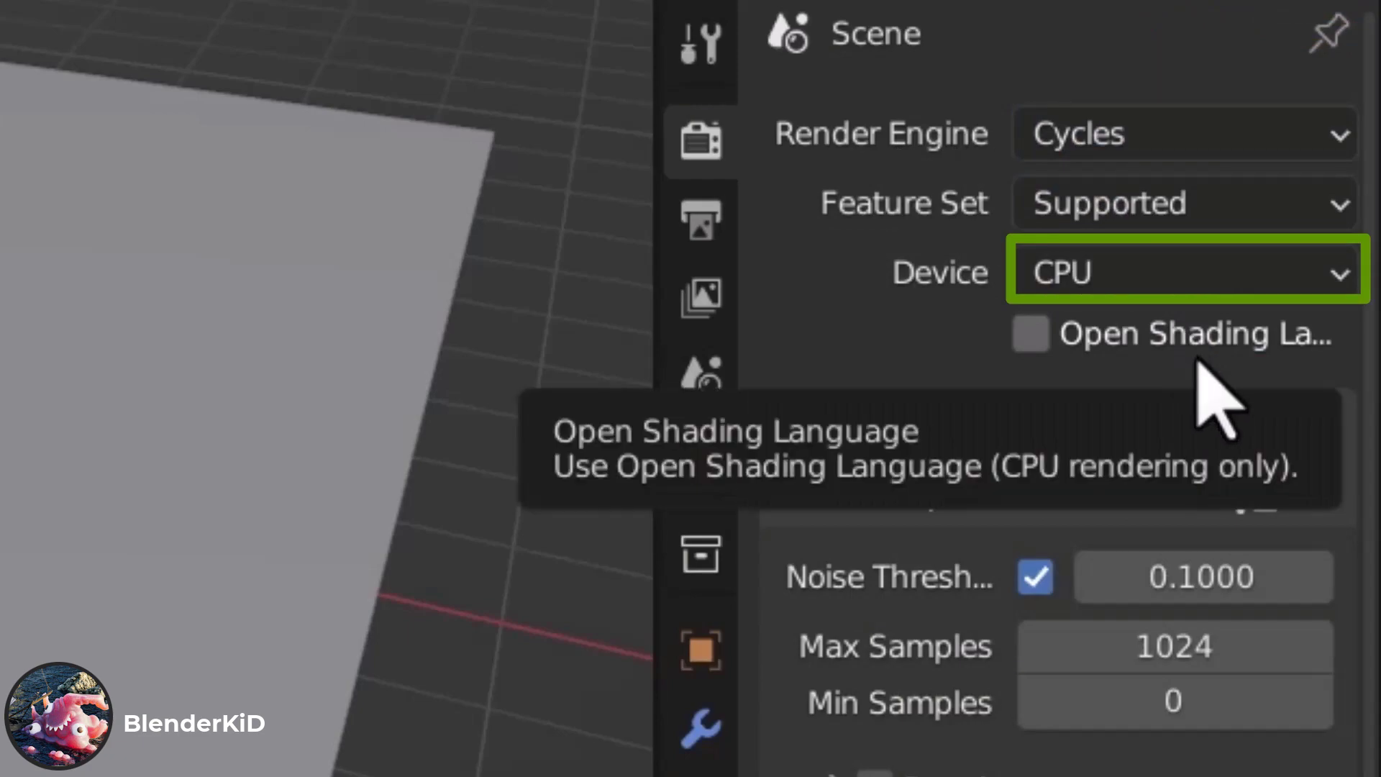
left_click(1268, 282)
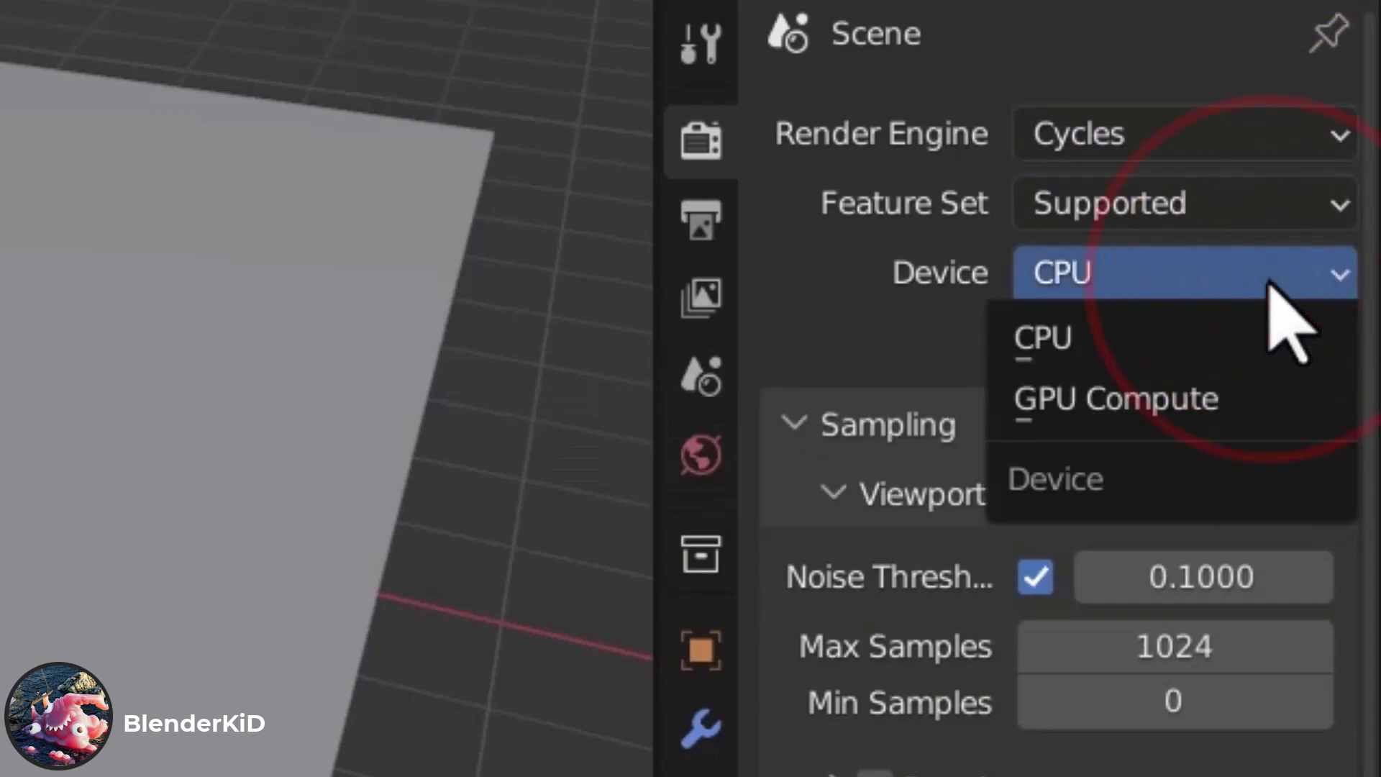
left_click(1169, 397)
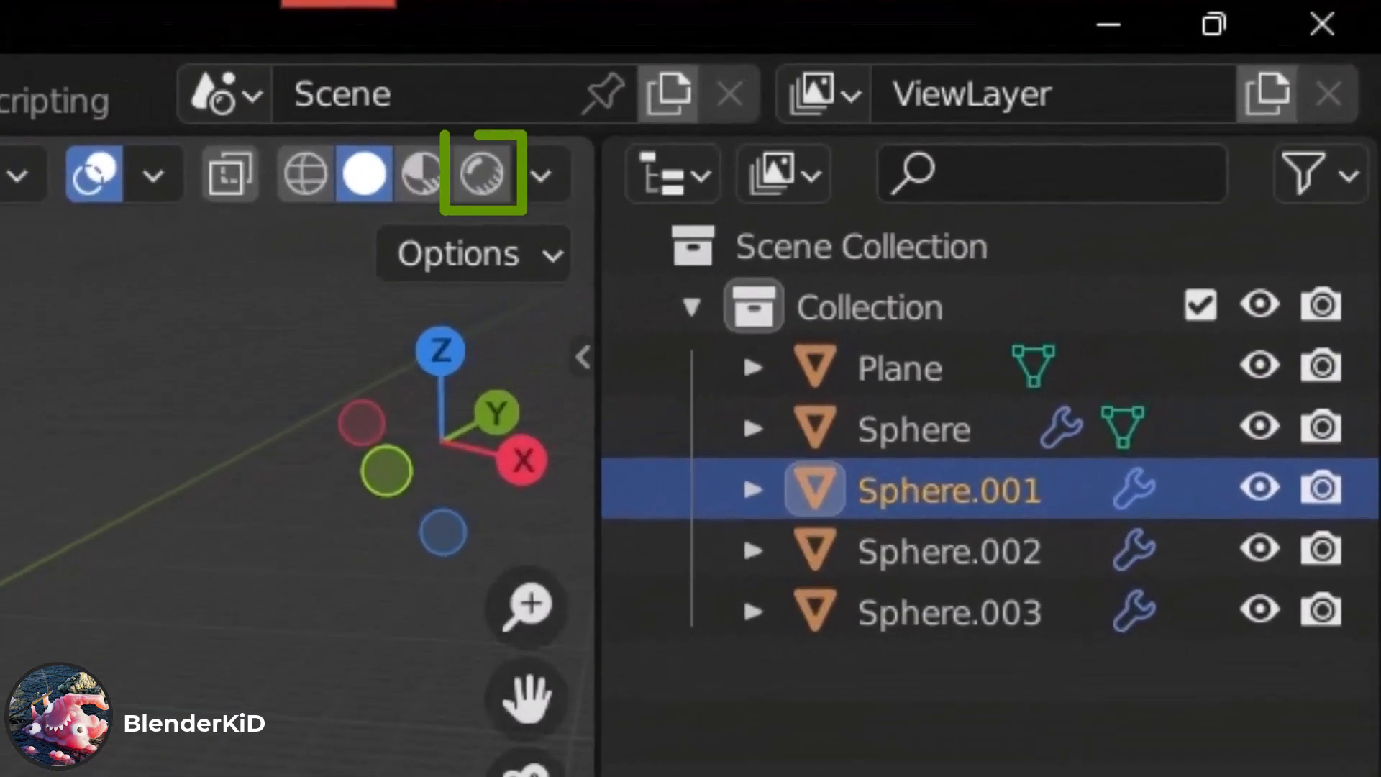
Show the viewport in rendered shading and turn off Scene Lights and Scene World
left_click(473, 180)
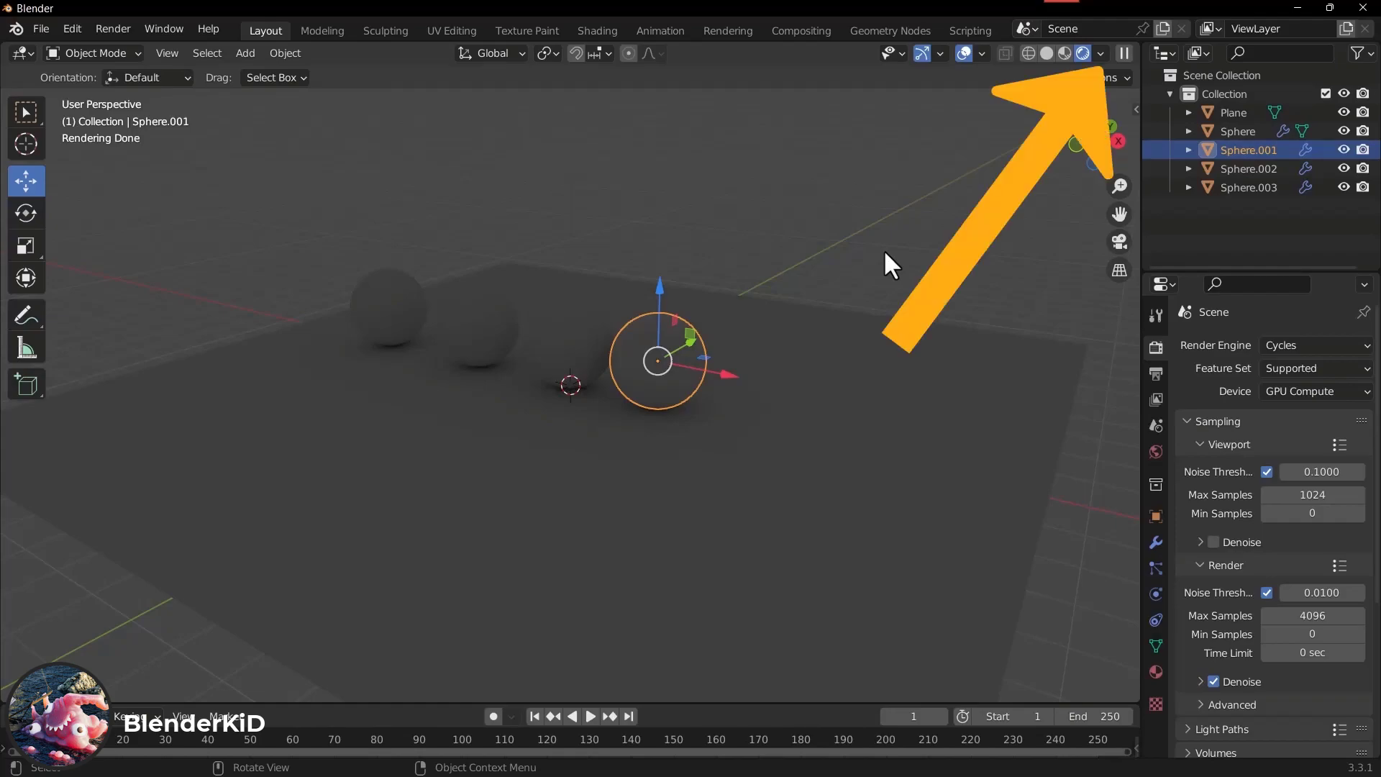
left_click(1099, 54)
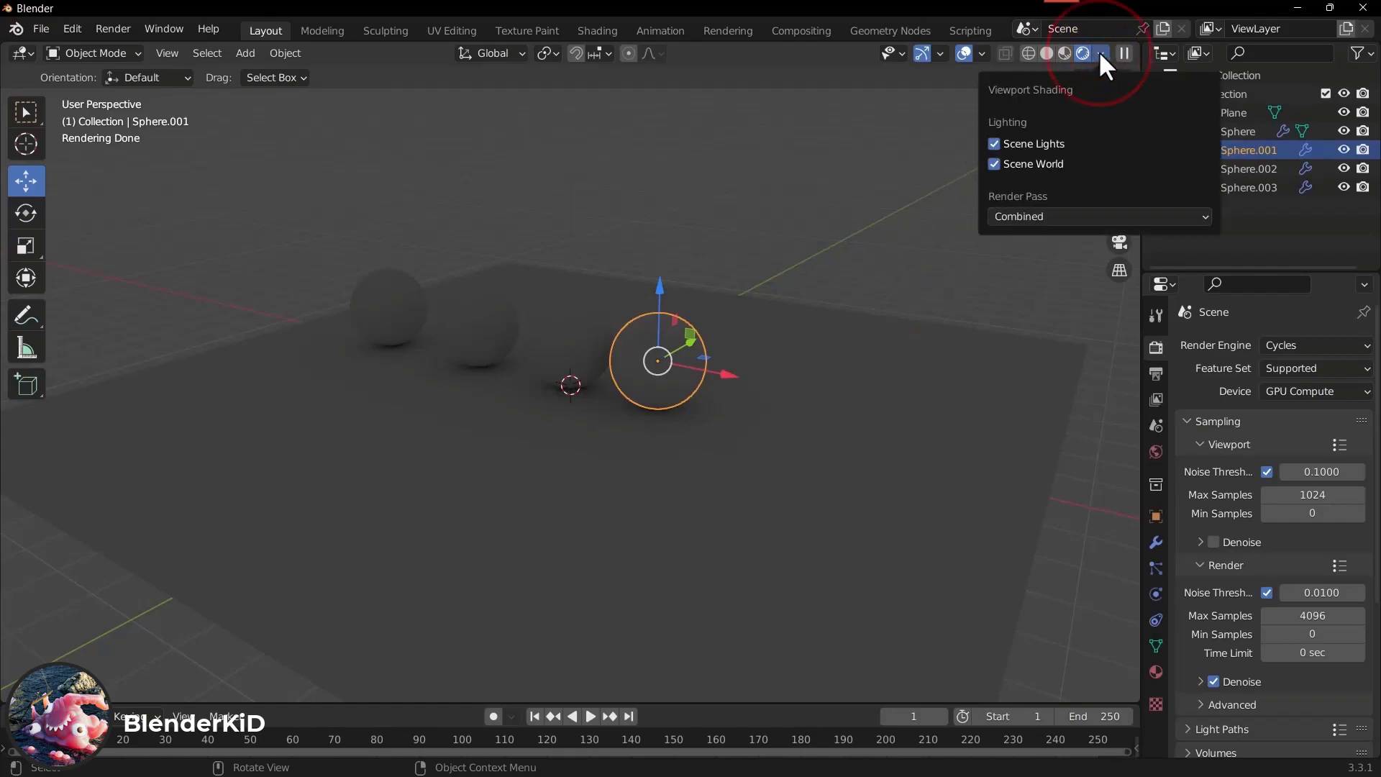
left_click(996, 144)
left_click(993, 160)
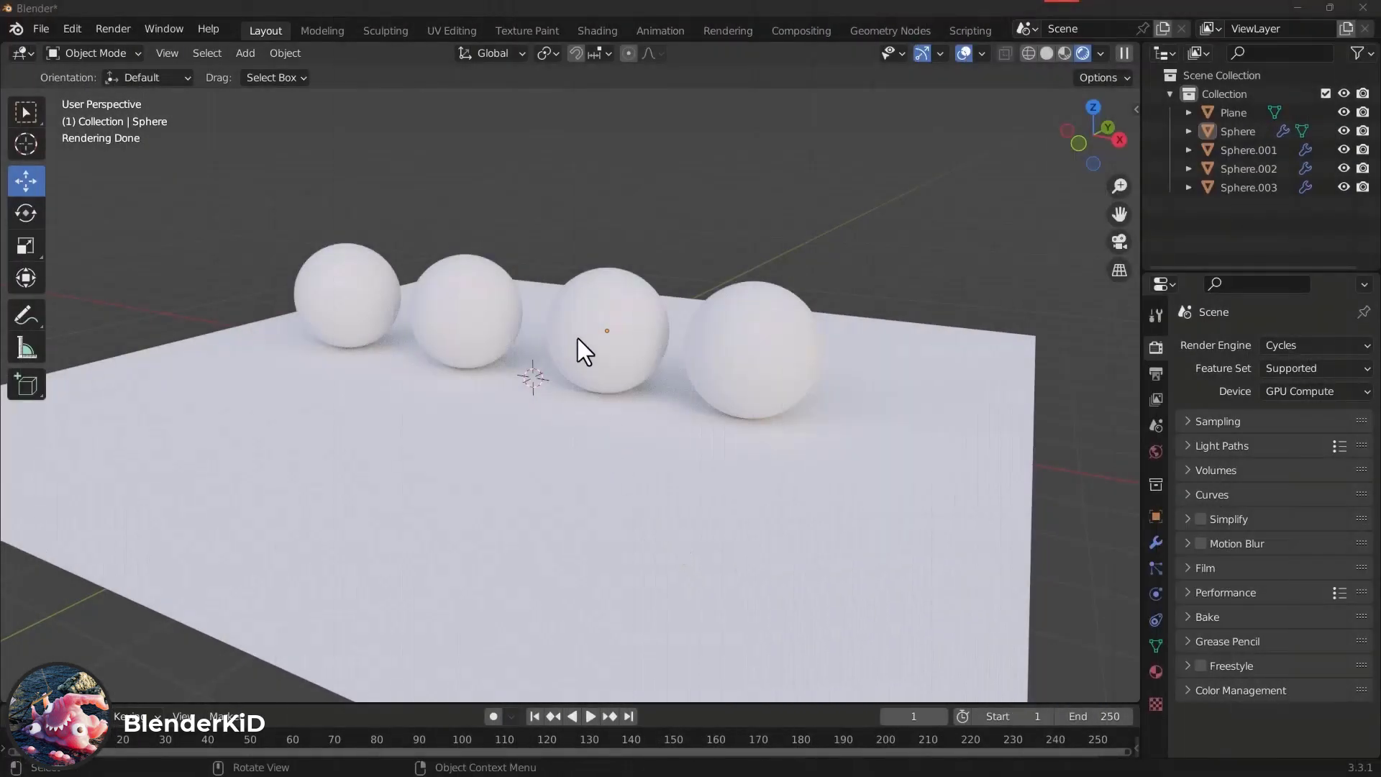
Select the original sphere and set the viewport sampling's Max Samples to 32
left_click(577, 338)
middle_click_drag(576, 366, 564, 489)
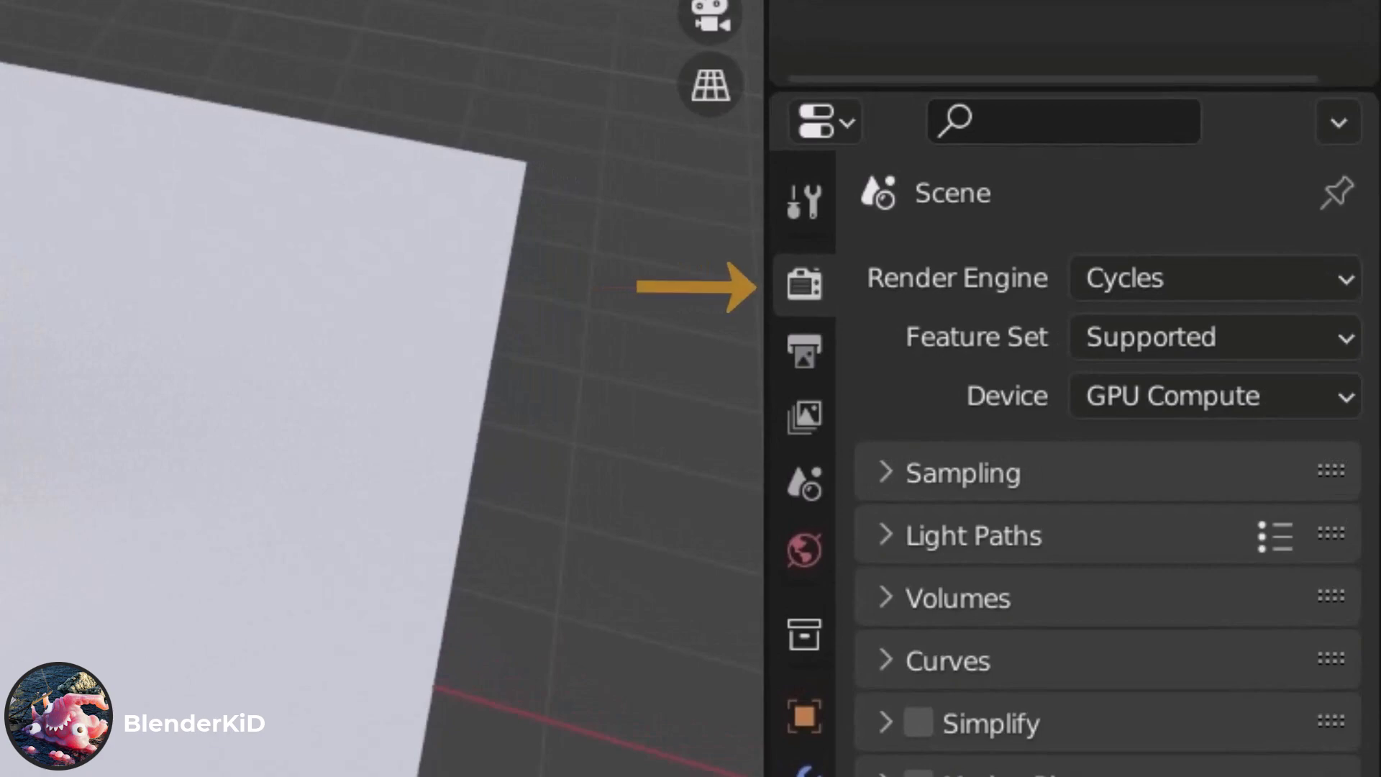
left_click(882, 481)
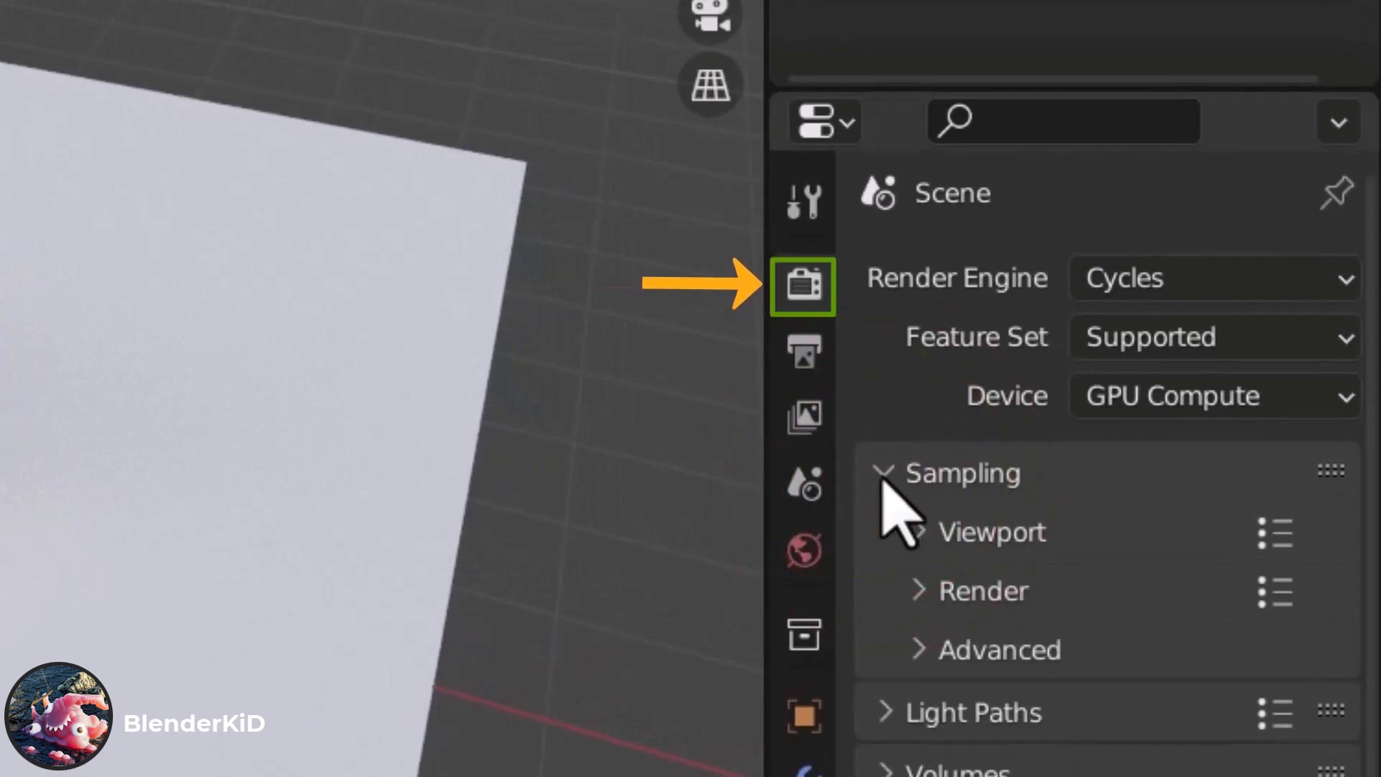
left_click(928, 533)
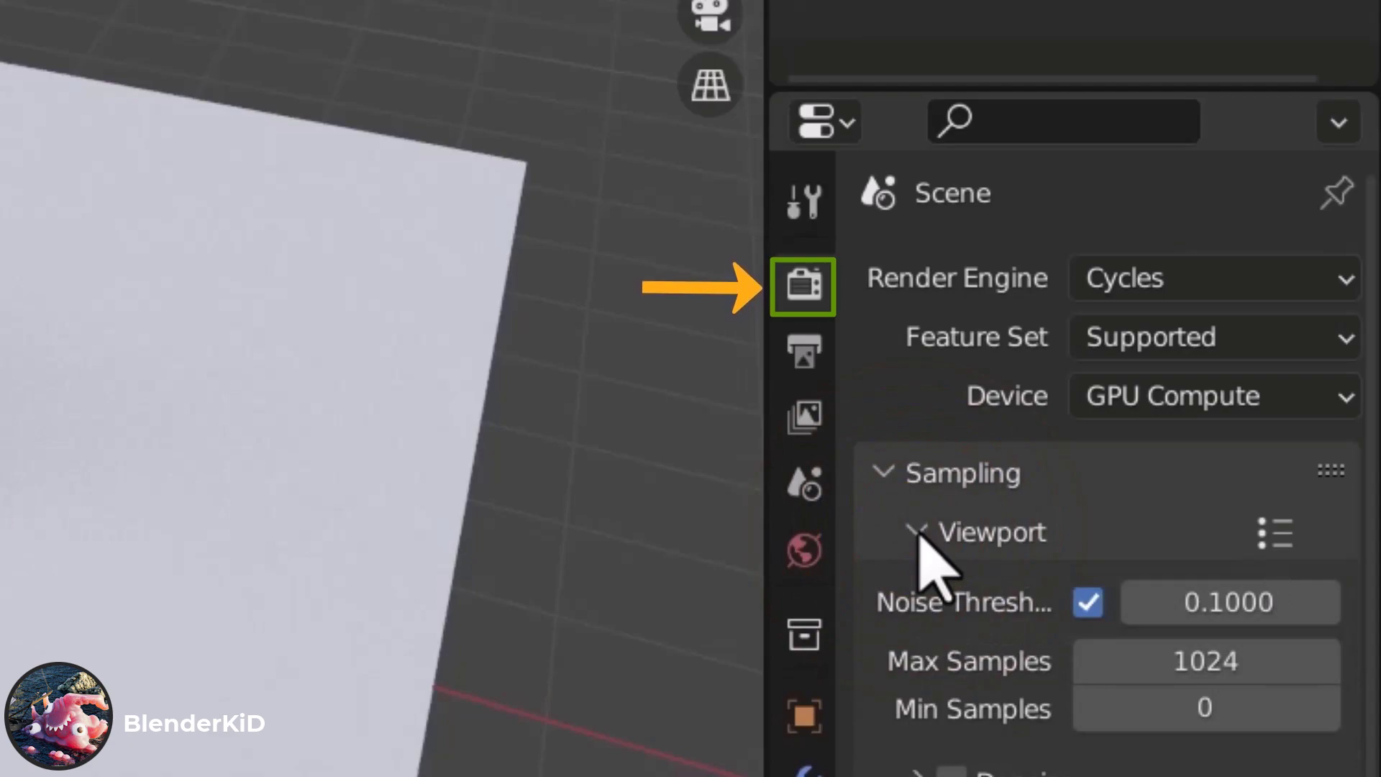
left_click(1209, 665)
type("32")
key("Return")
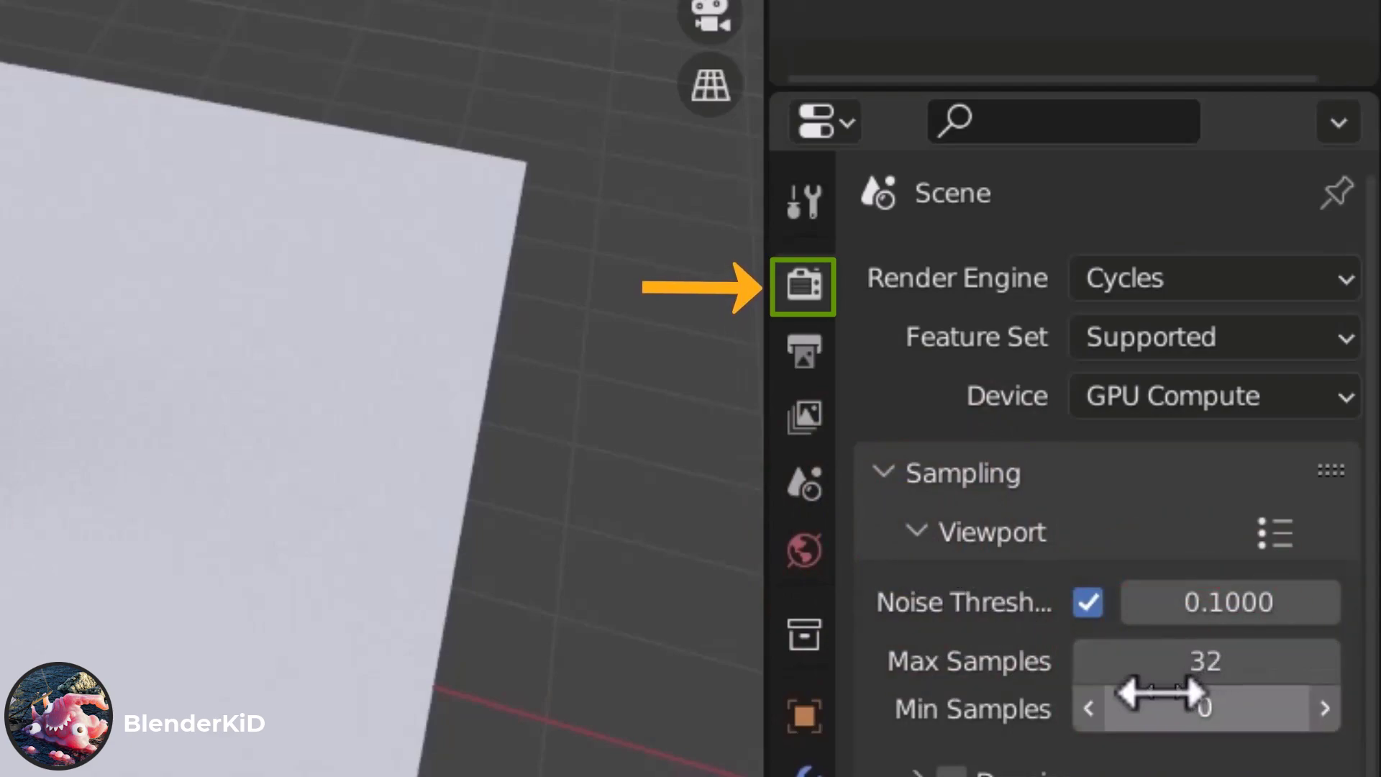
Enable viewport denoising and set its Start Sample to 2
left_click(953, 527)
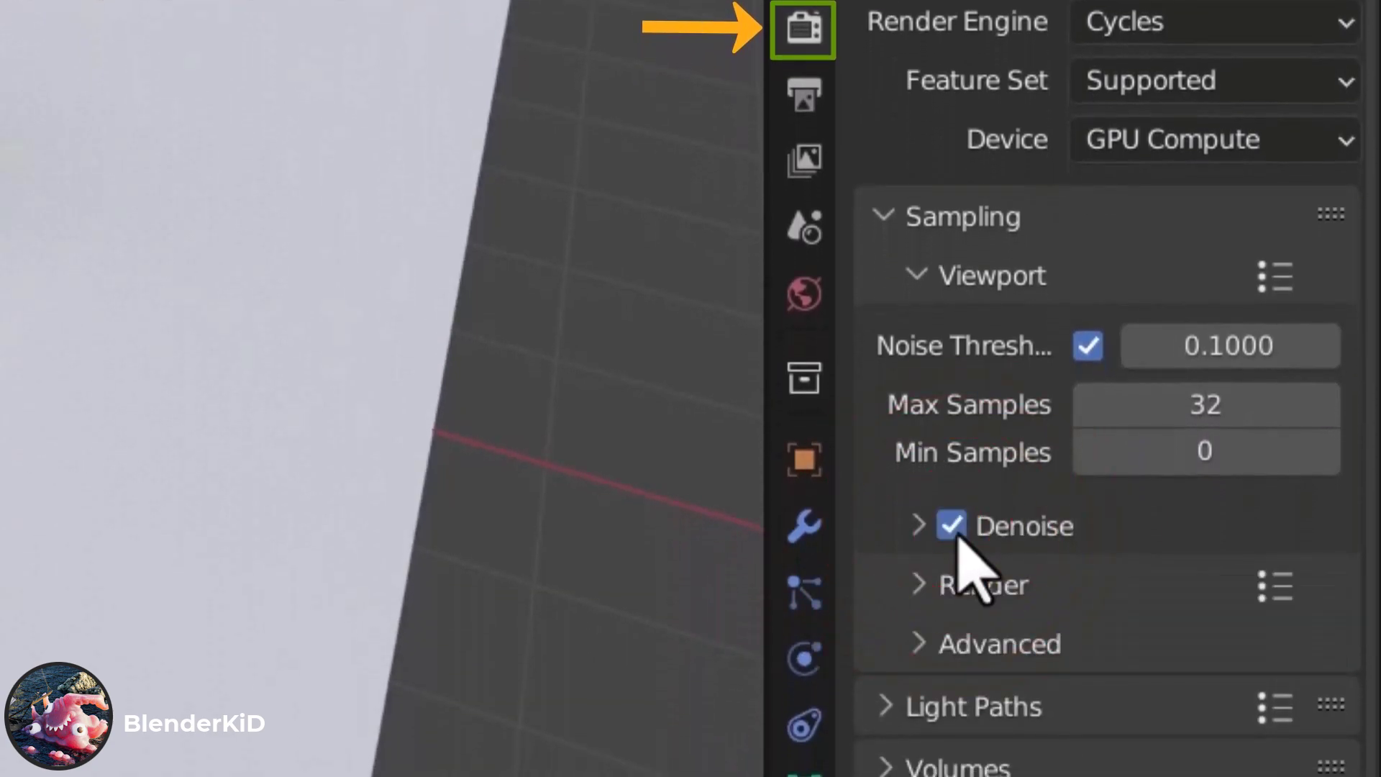
left_click(918, 528)
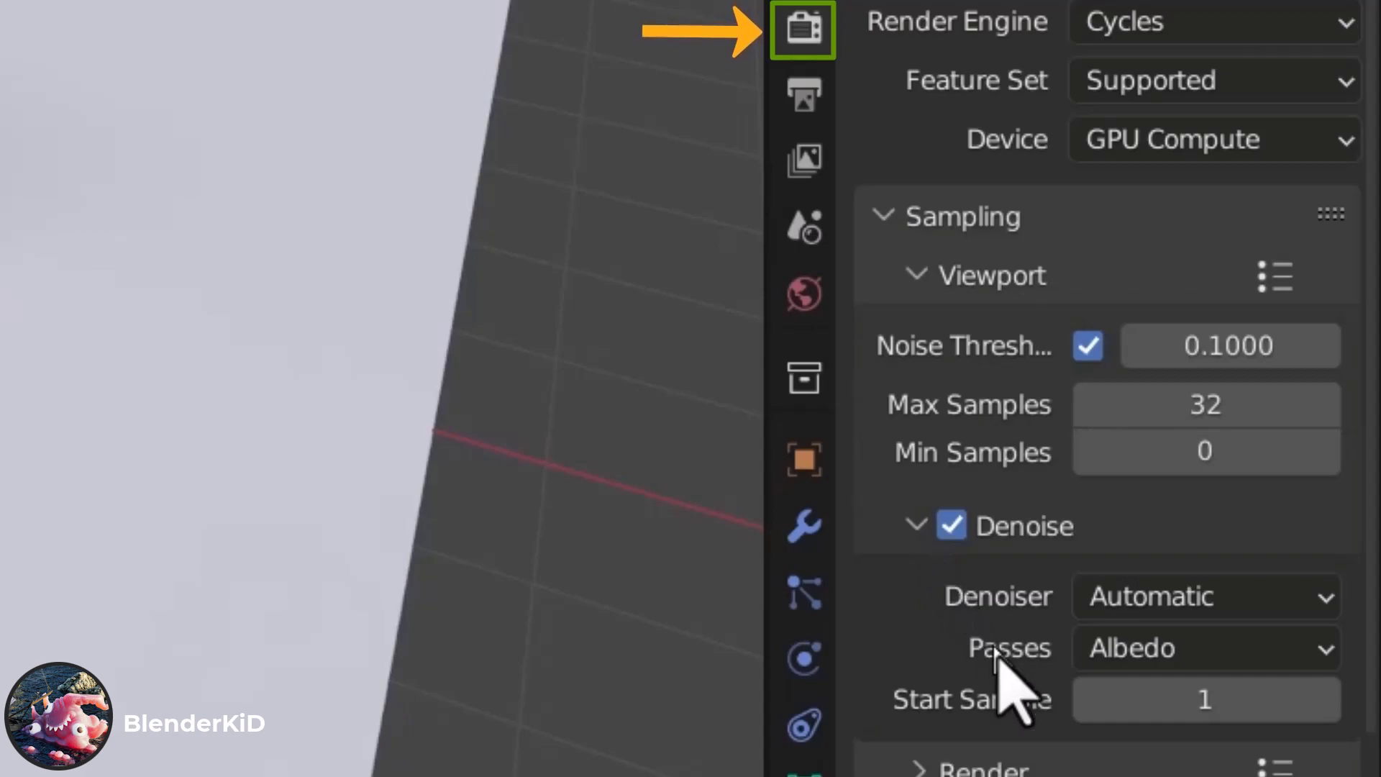
left_click(1216, 698)
type("2")
key("Return")
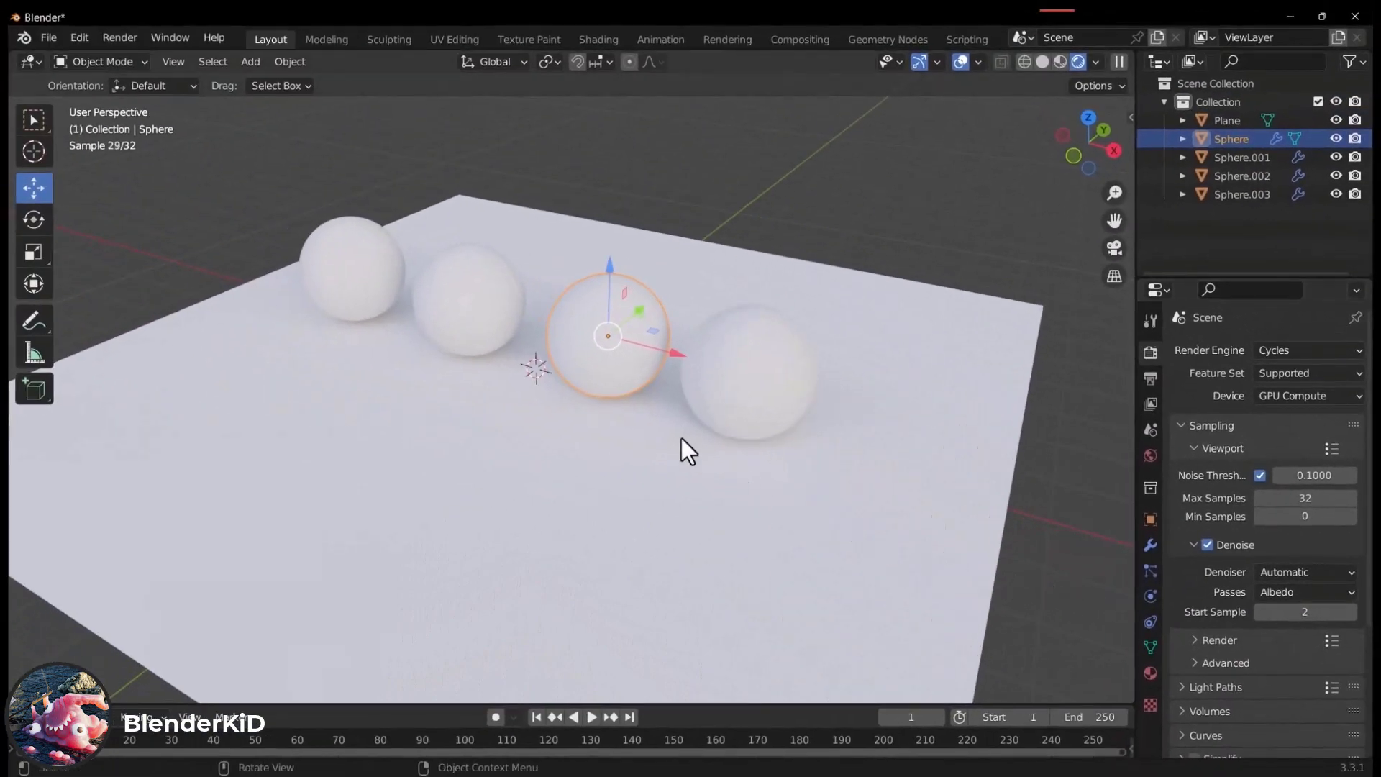
Give the original sphere a new material and set its Metallic value to 1
middle_click_drag(603, 391, 622, 475)
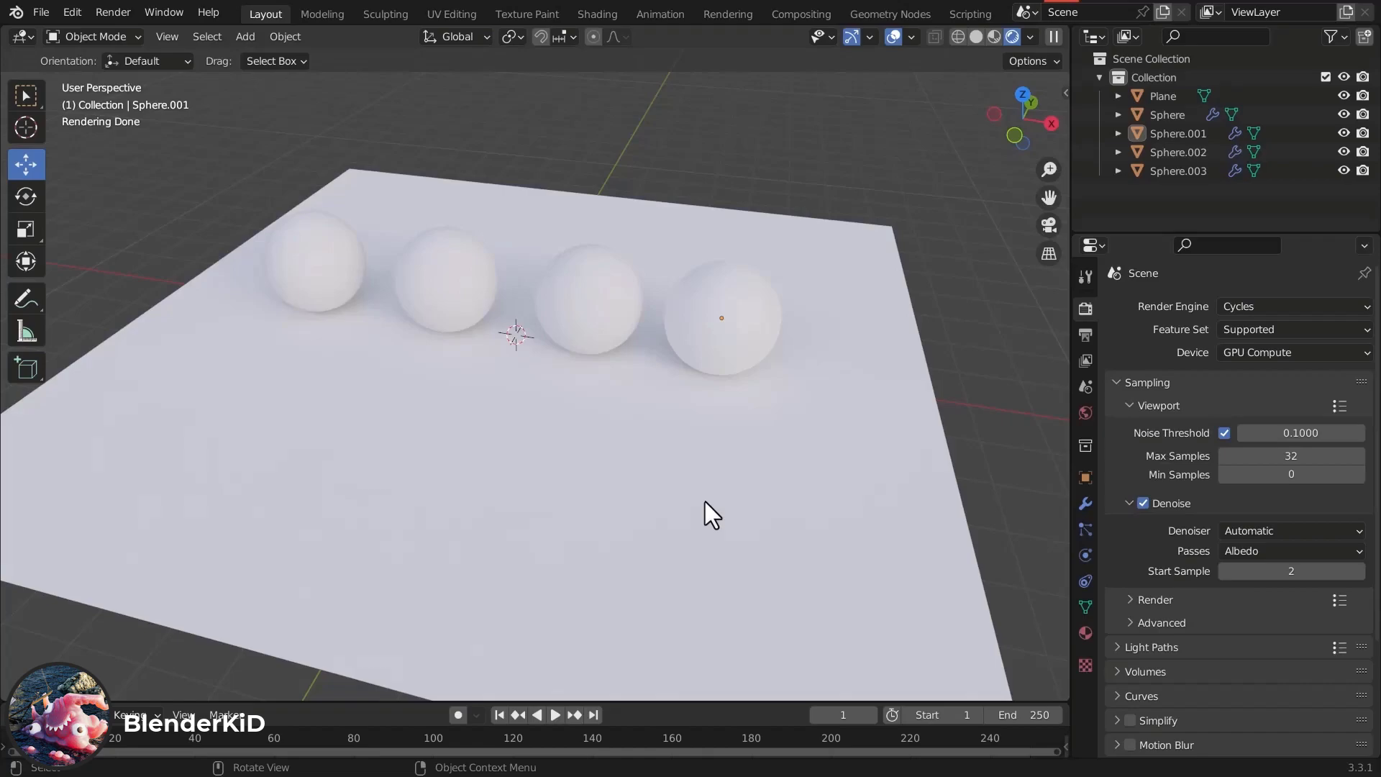
left_click(597, 308)
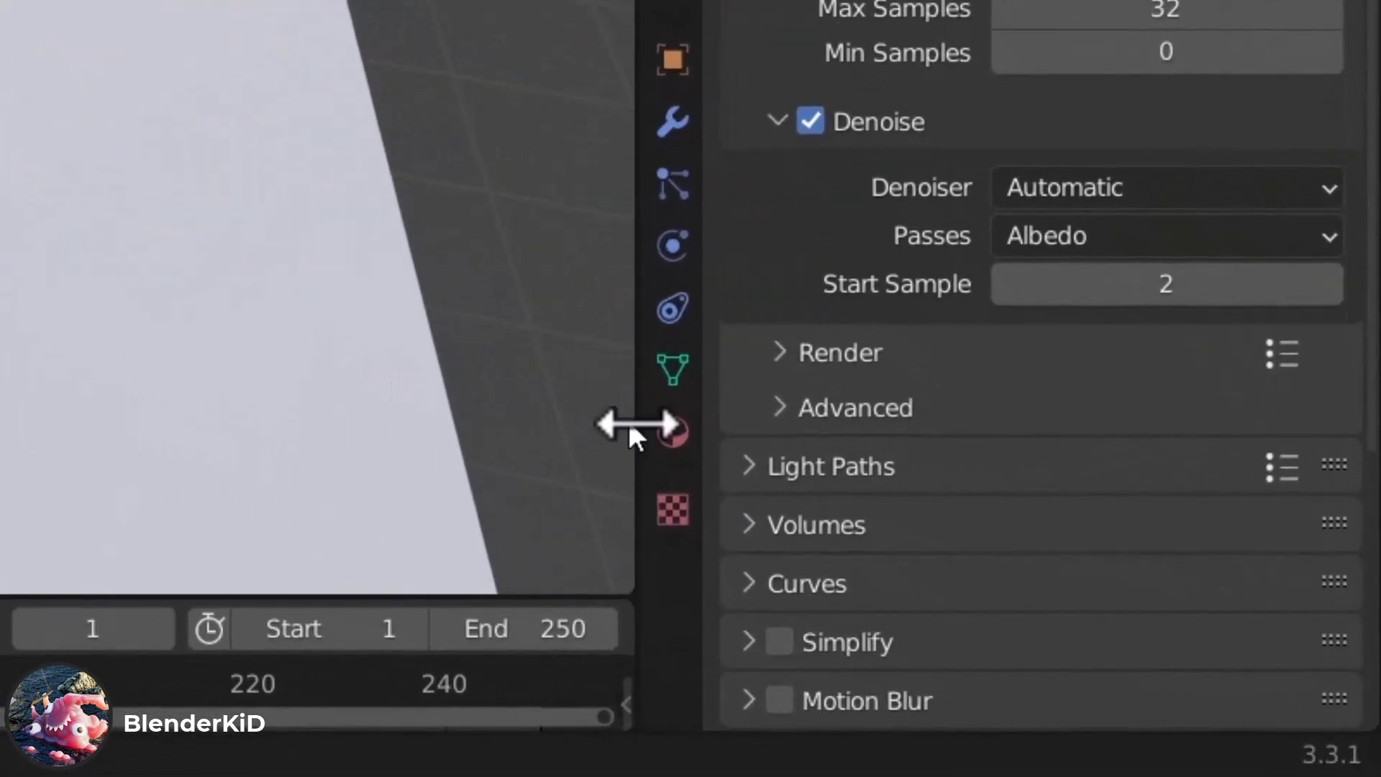
left_click(674, 434)
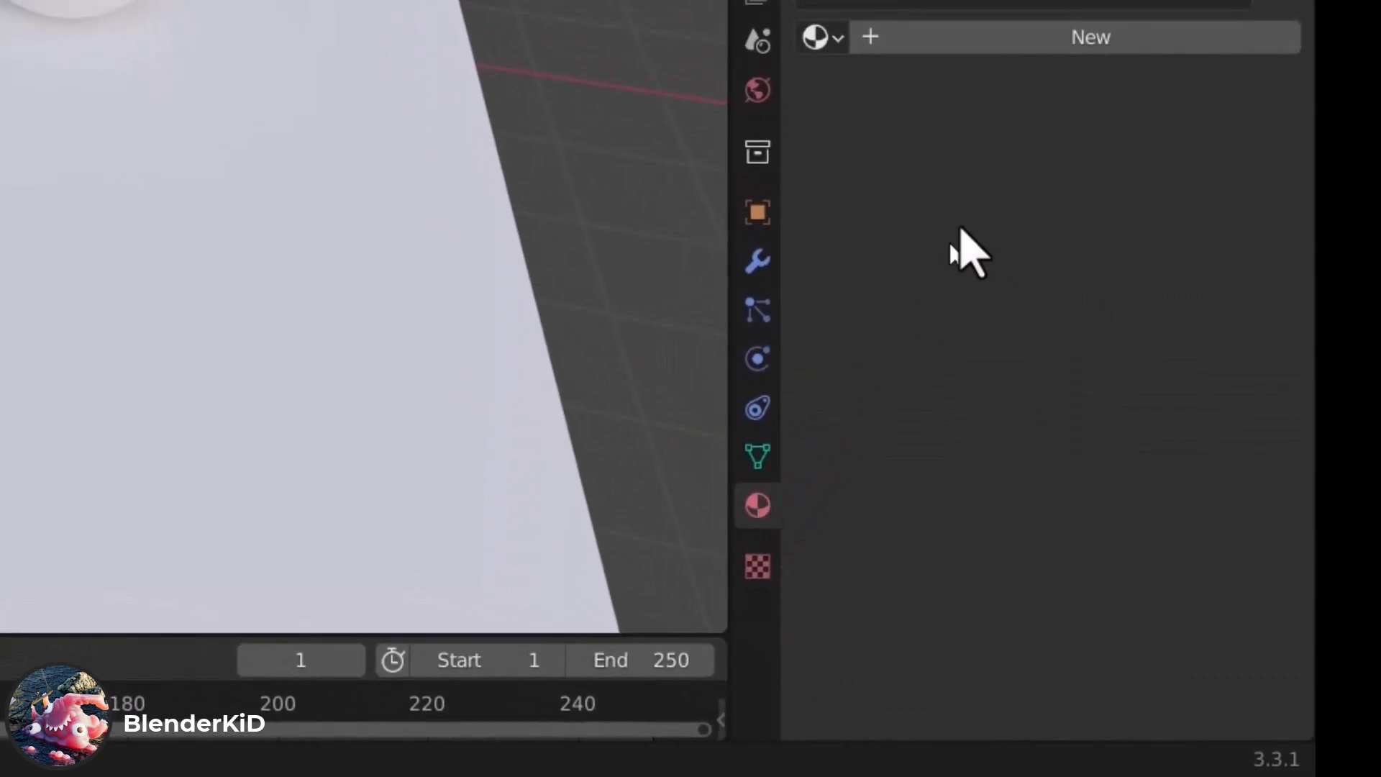
left_click(1075, 45)
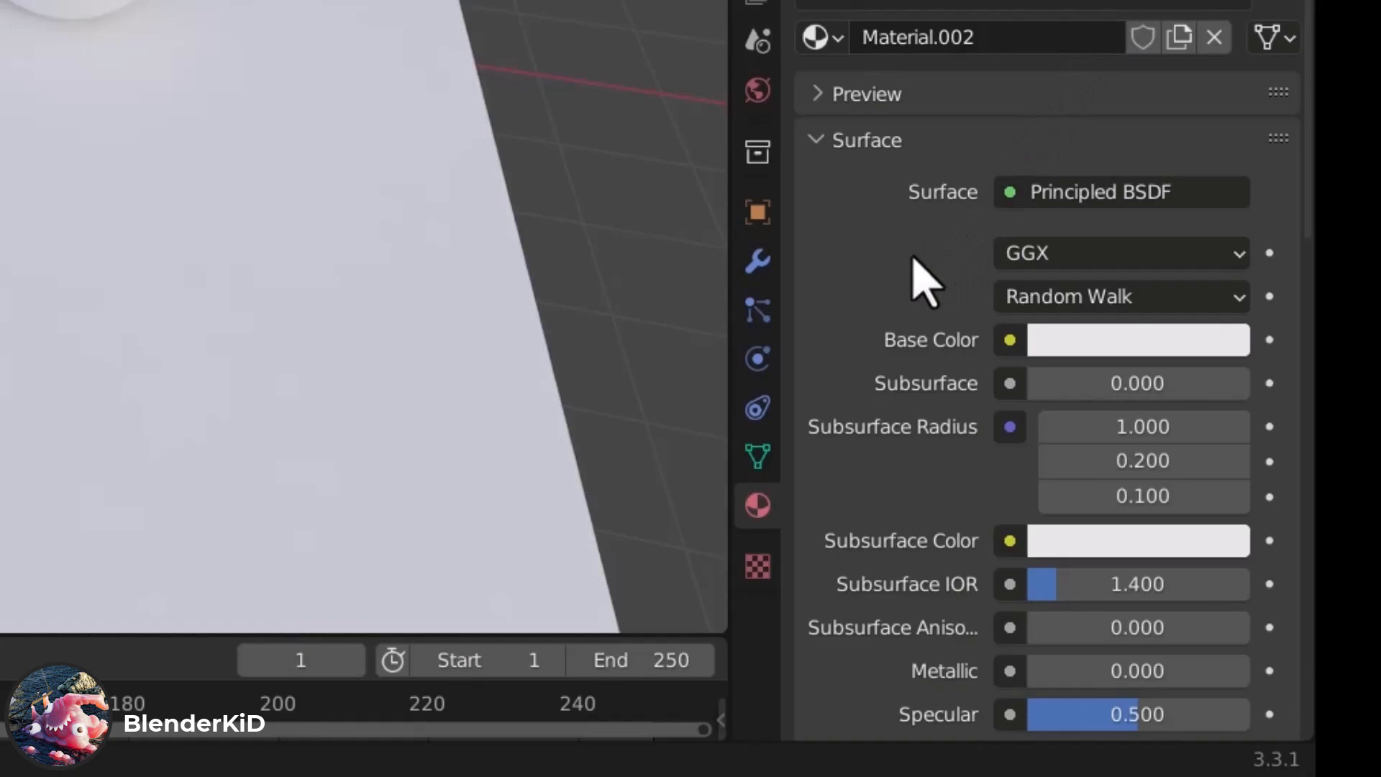
scroll(925, 281, "down", 8)
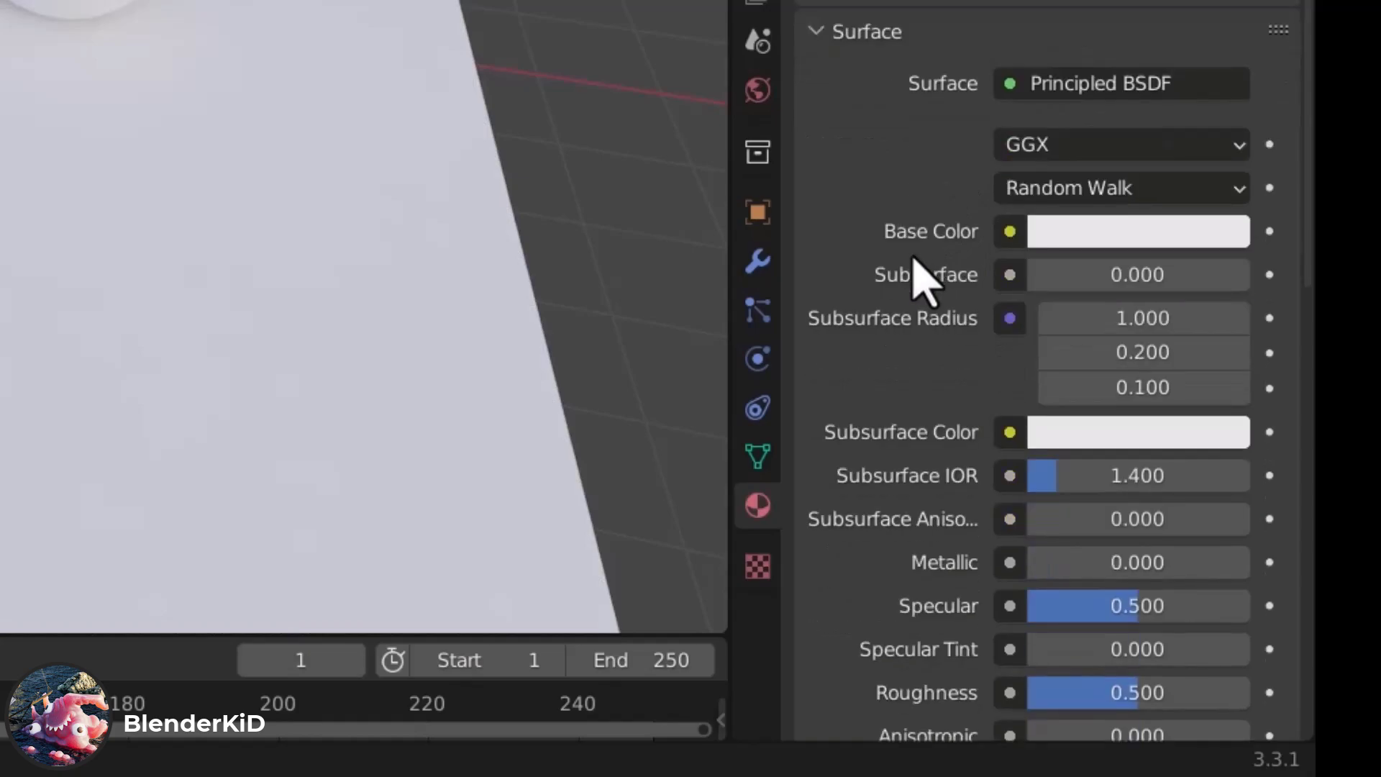
scroll(923, 282, "down", 2)
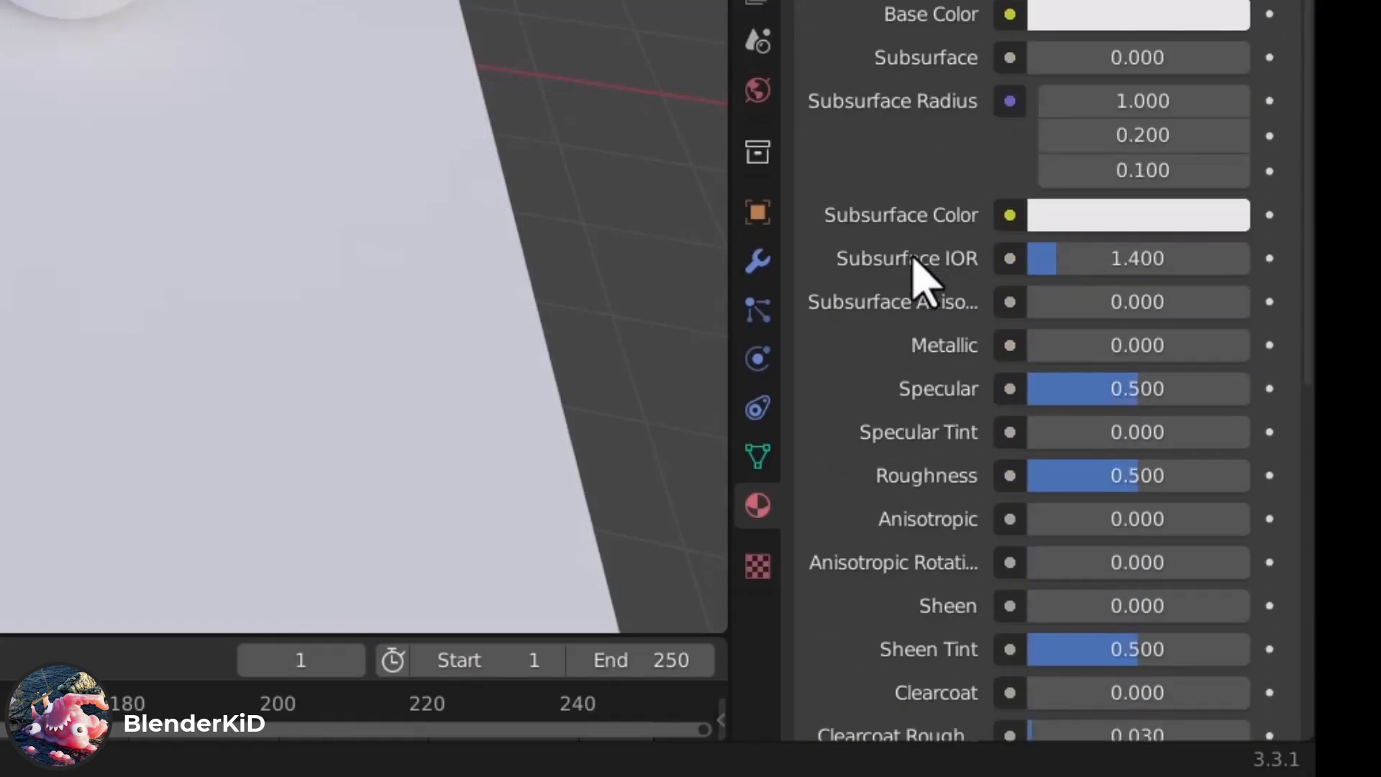
left_click_drag(1056, 348, 1202, 364)
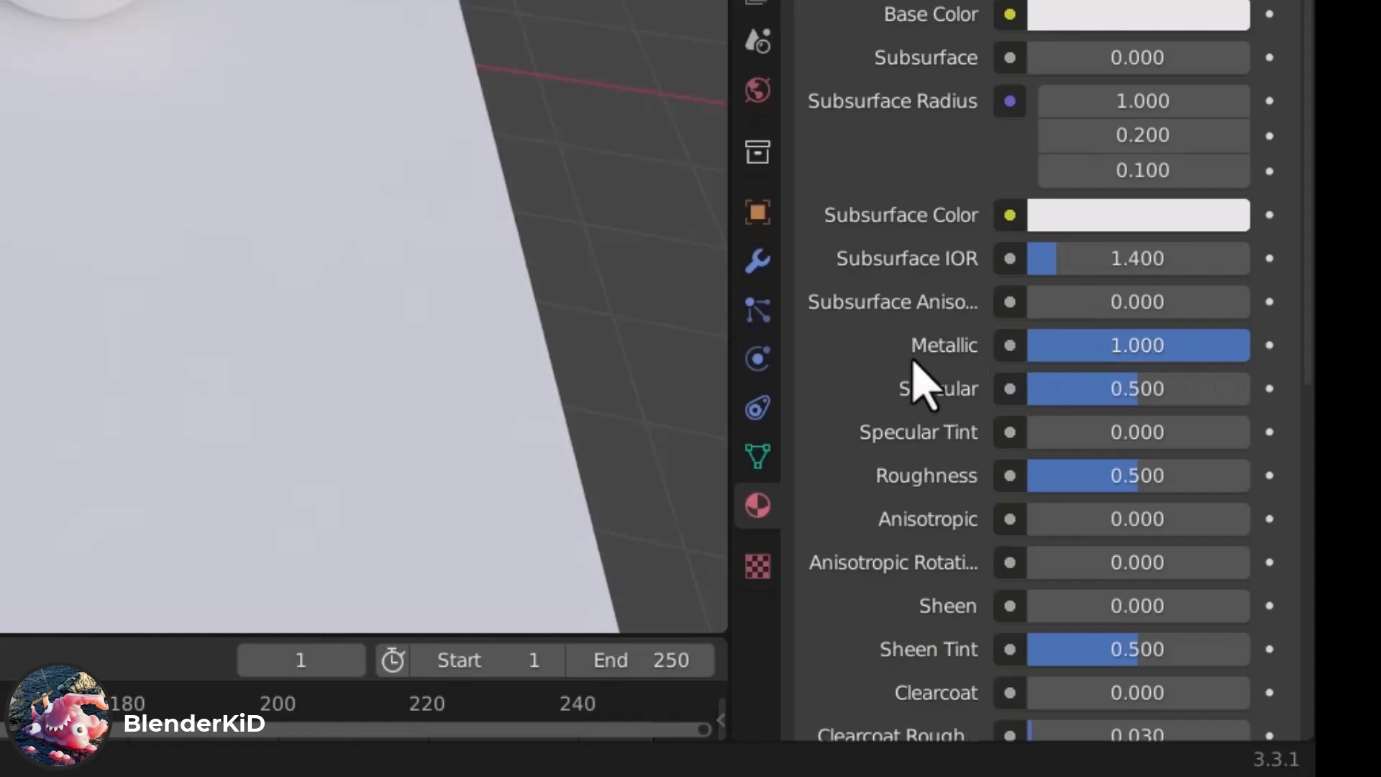
Set the metallic sphere material's Roughness to 0
scroll(920, 385, "down", 2)
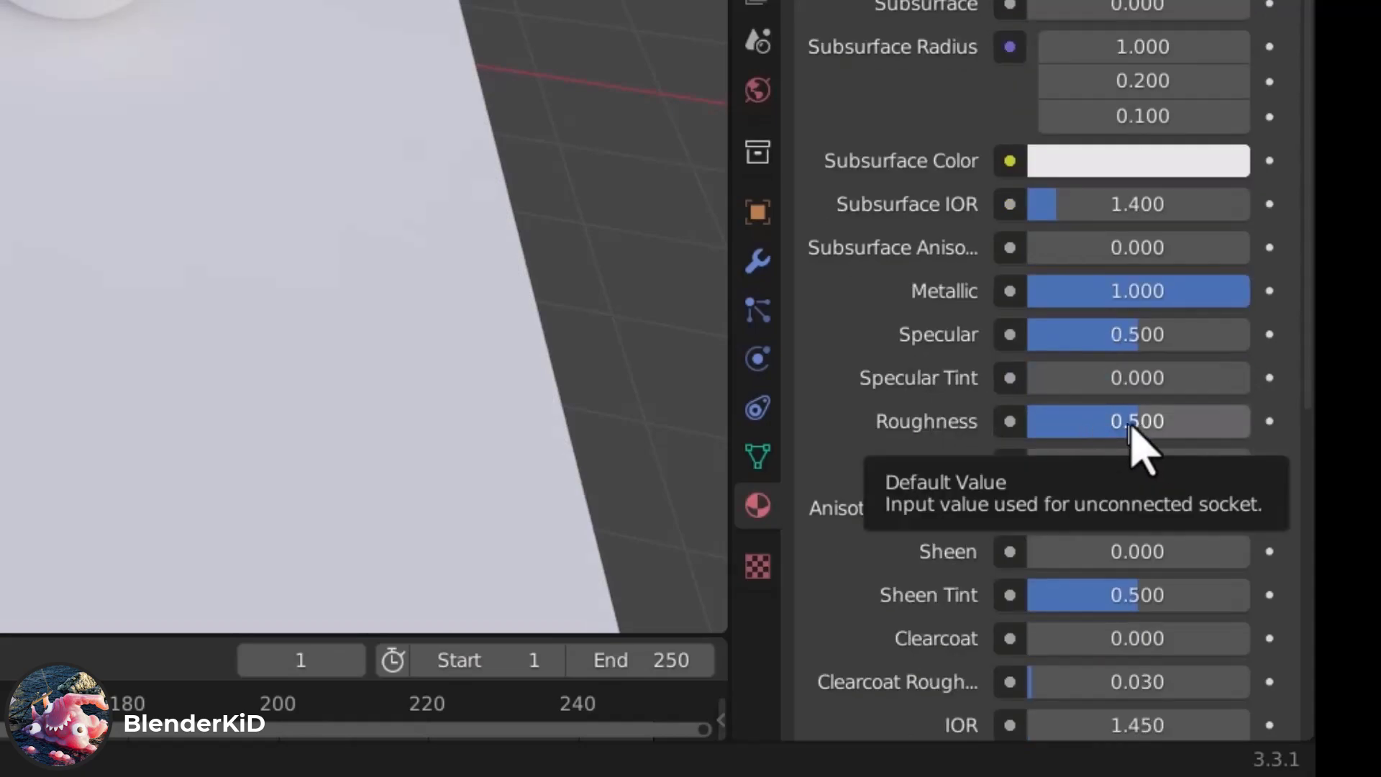
left_click(1127, 424)
type("0")
key("Return")
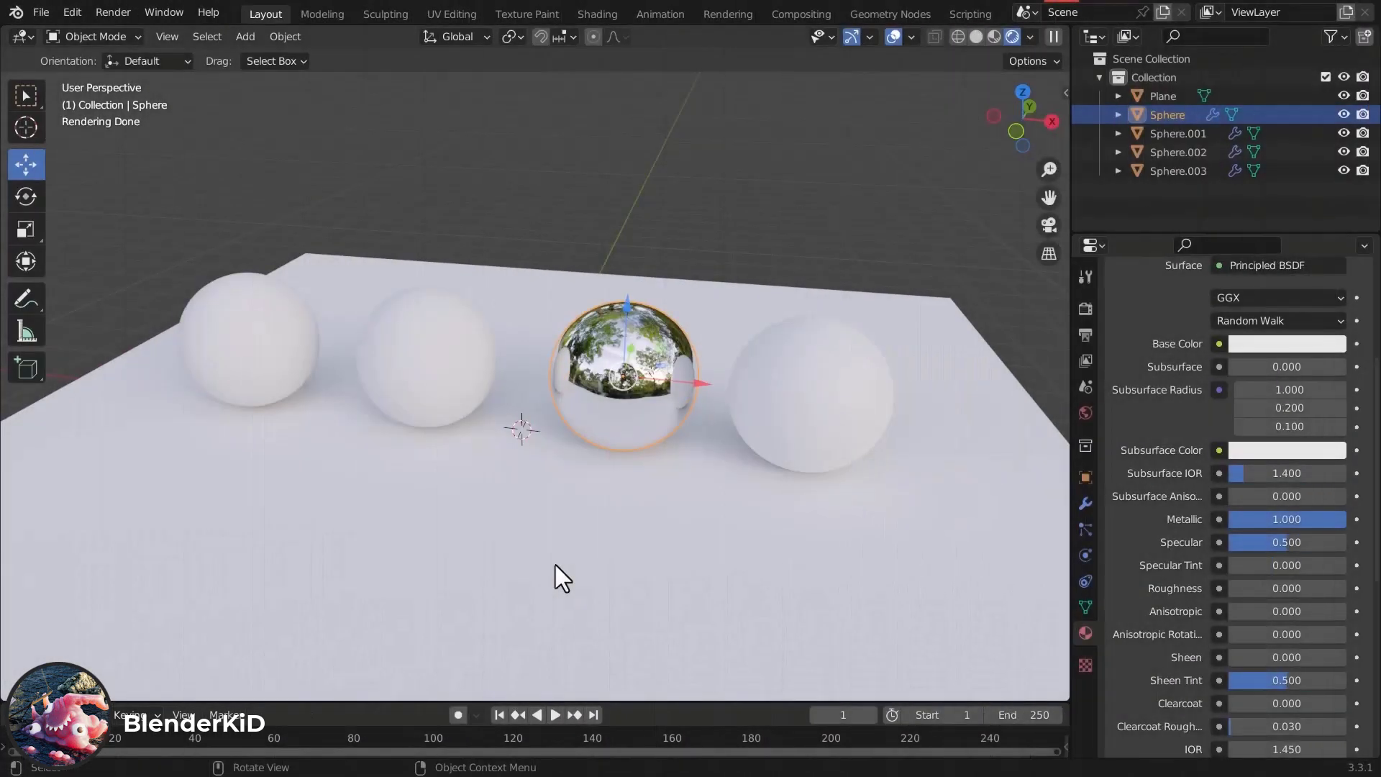
Give Sphere.002 a new material with a sky-blue base color of about H 0.566, S 0.965, V 0.8
left_click(434, 356)
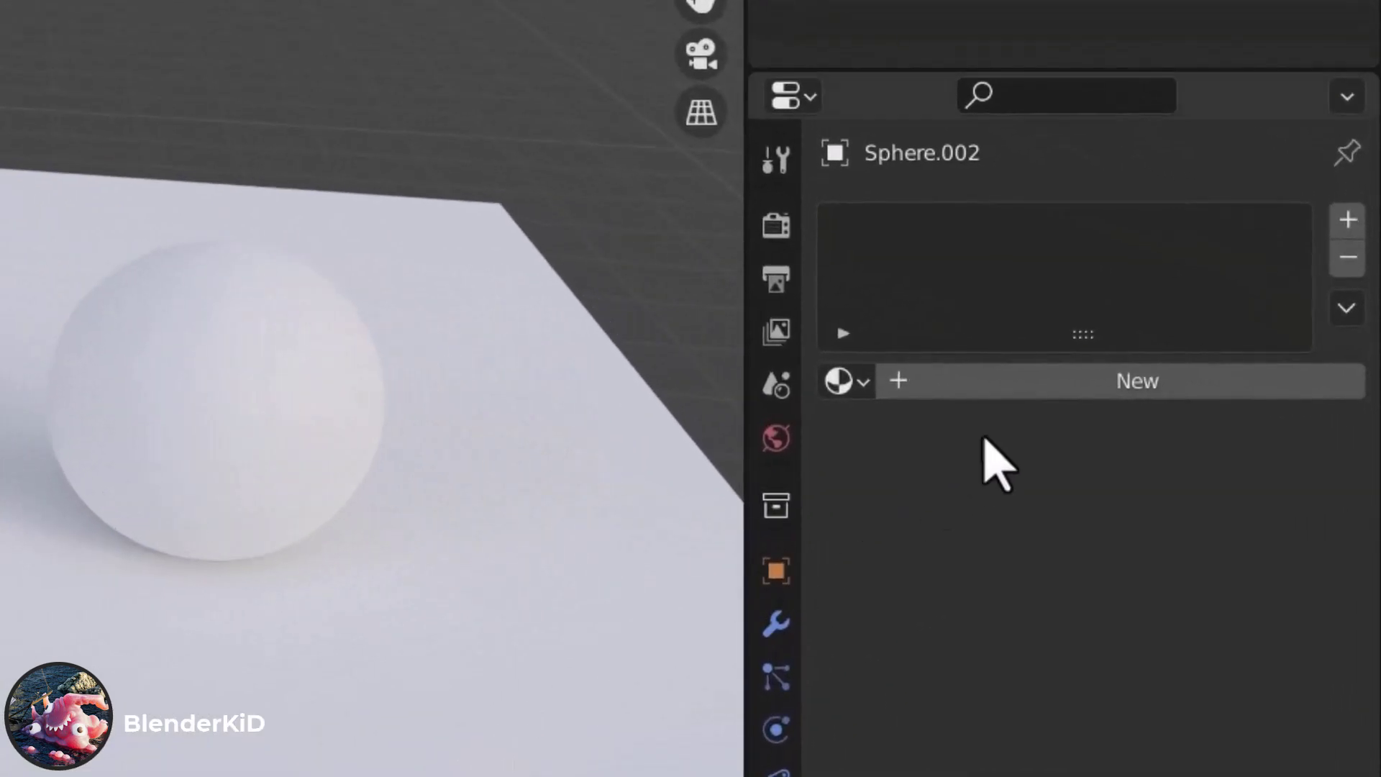
left_click(1070, 388)
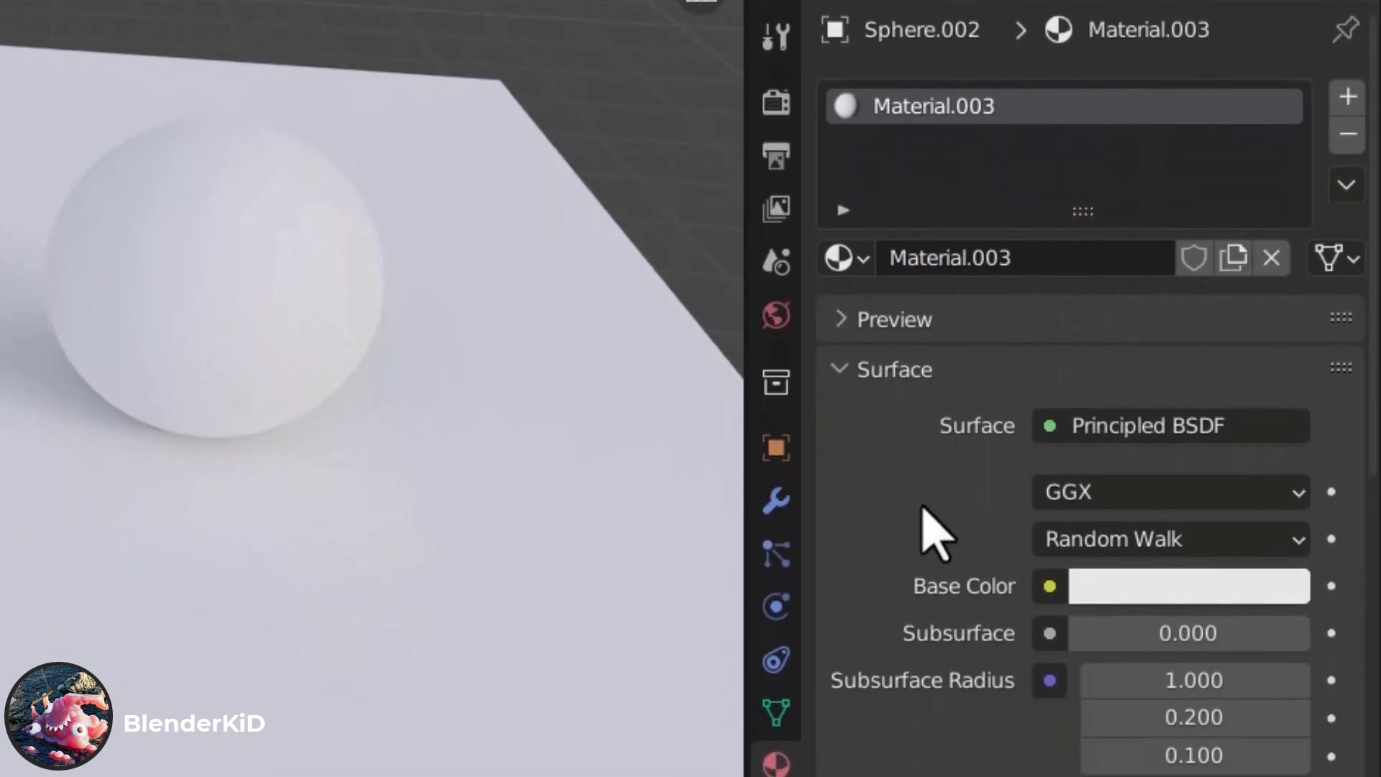
left_click(1178, 584)
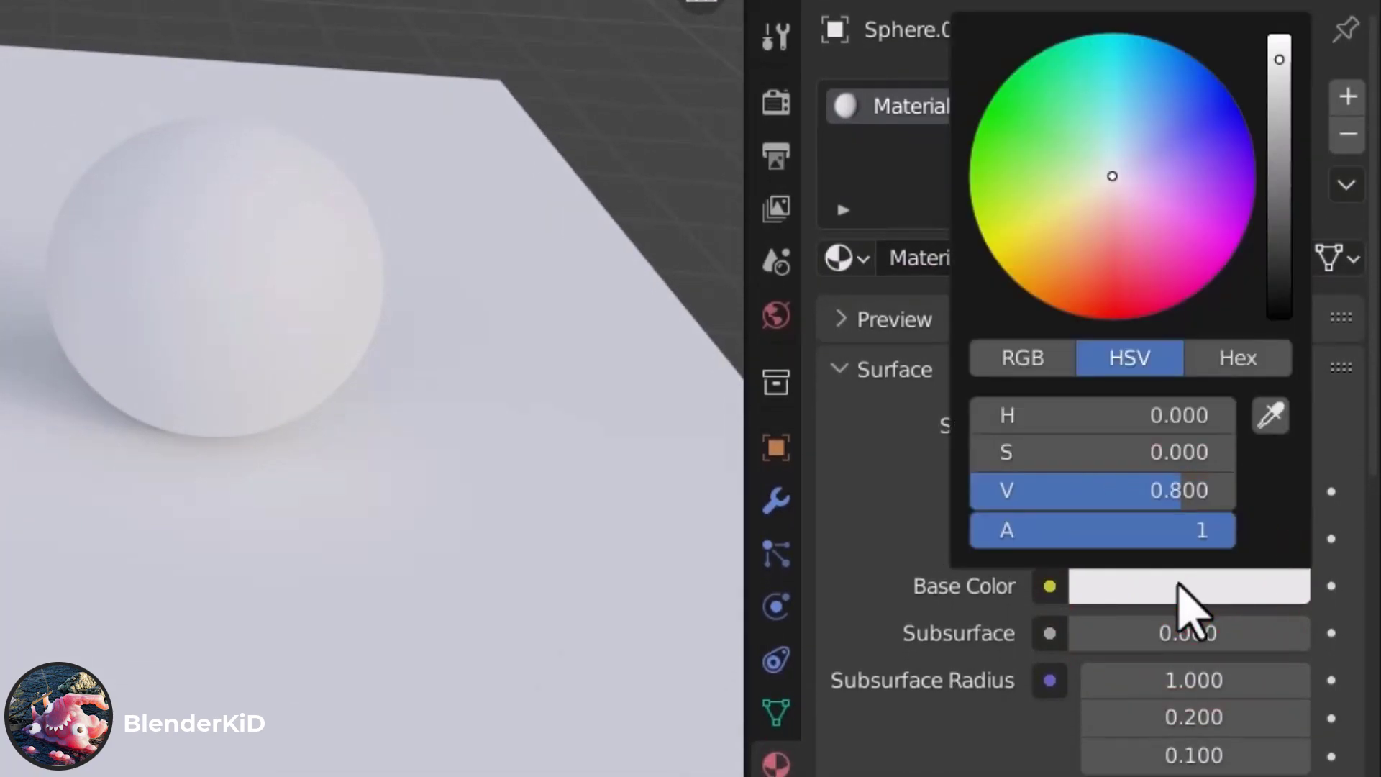
left_click_drag(1101, 185, 1141, 65)
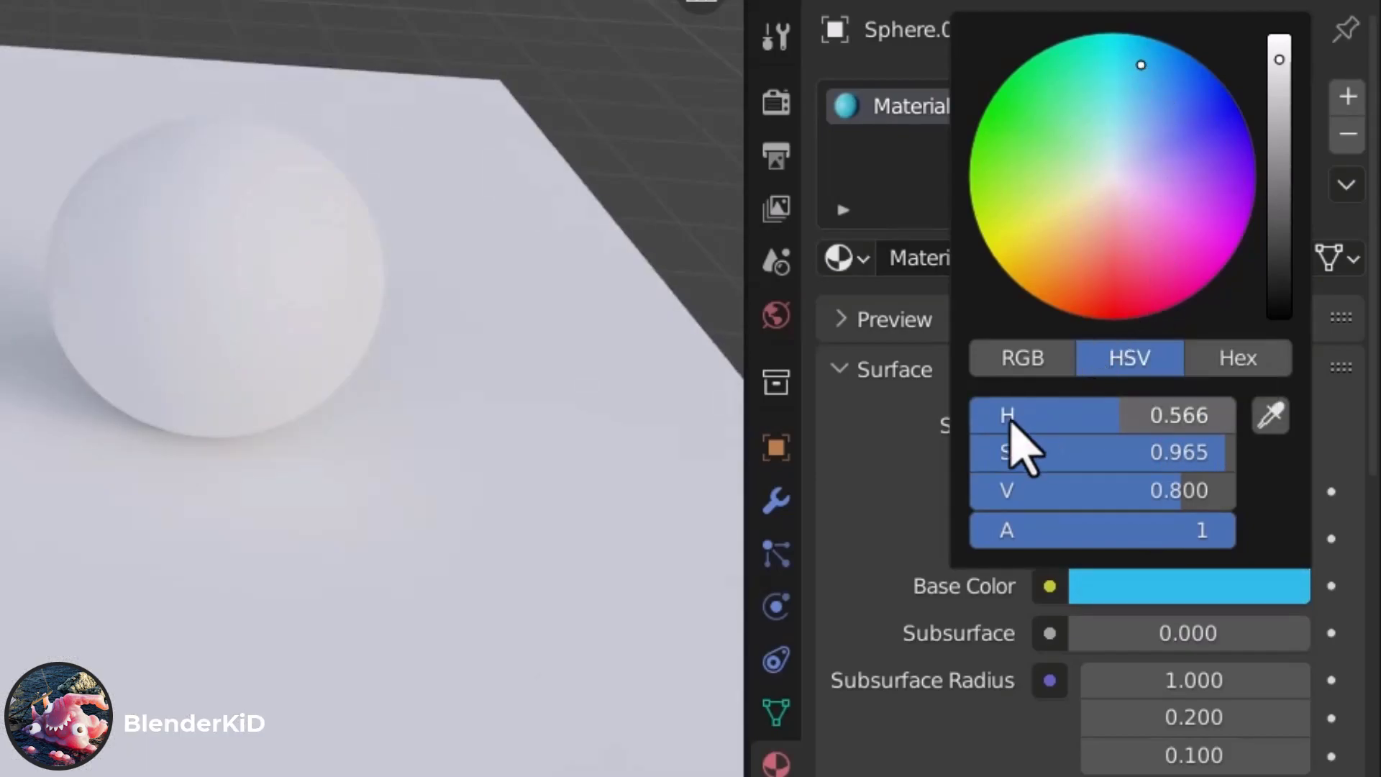
left_click(903, 495)
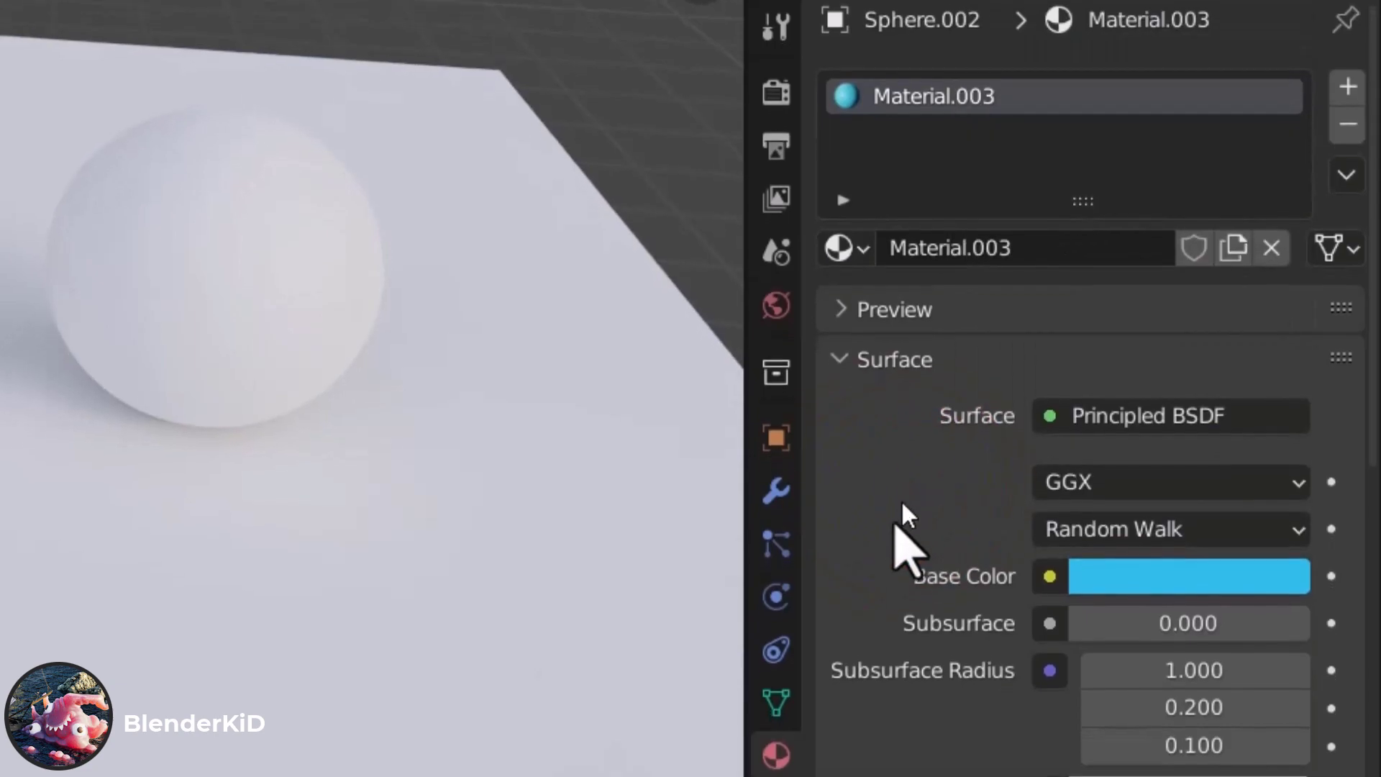
Lower the blue material's Roughness to its minimum for a glossy surface
scroll(903, 503, "down", 4)
scroll(938, 568, "down", 5)
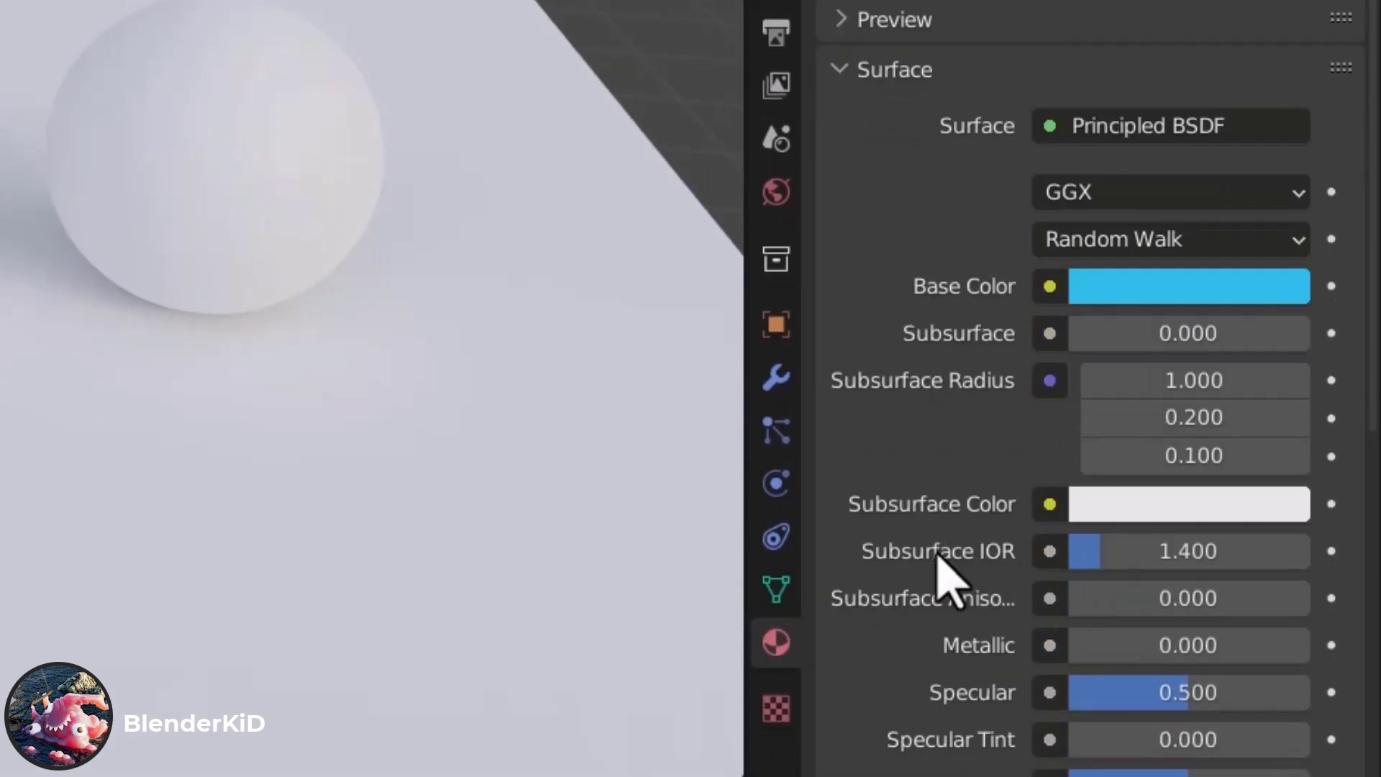
left_click_drag(1183, 662, 1061, 663)
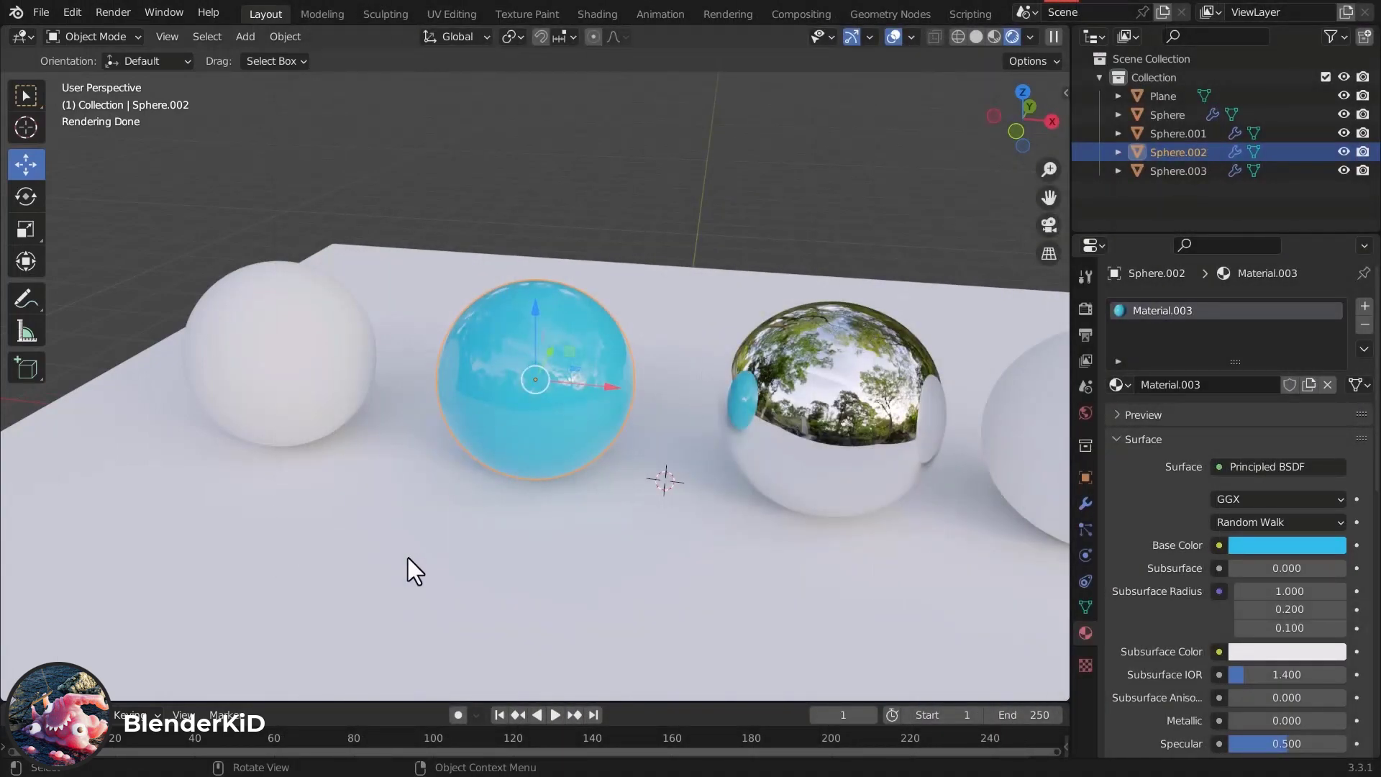
Give Sphere.003 a new material and brighten its base color to pure white
left_click(310, 326)
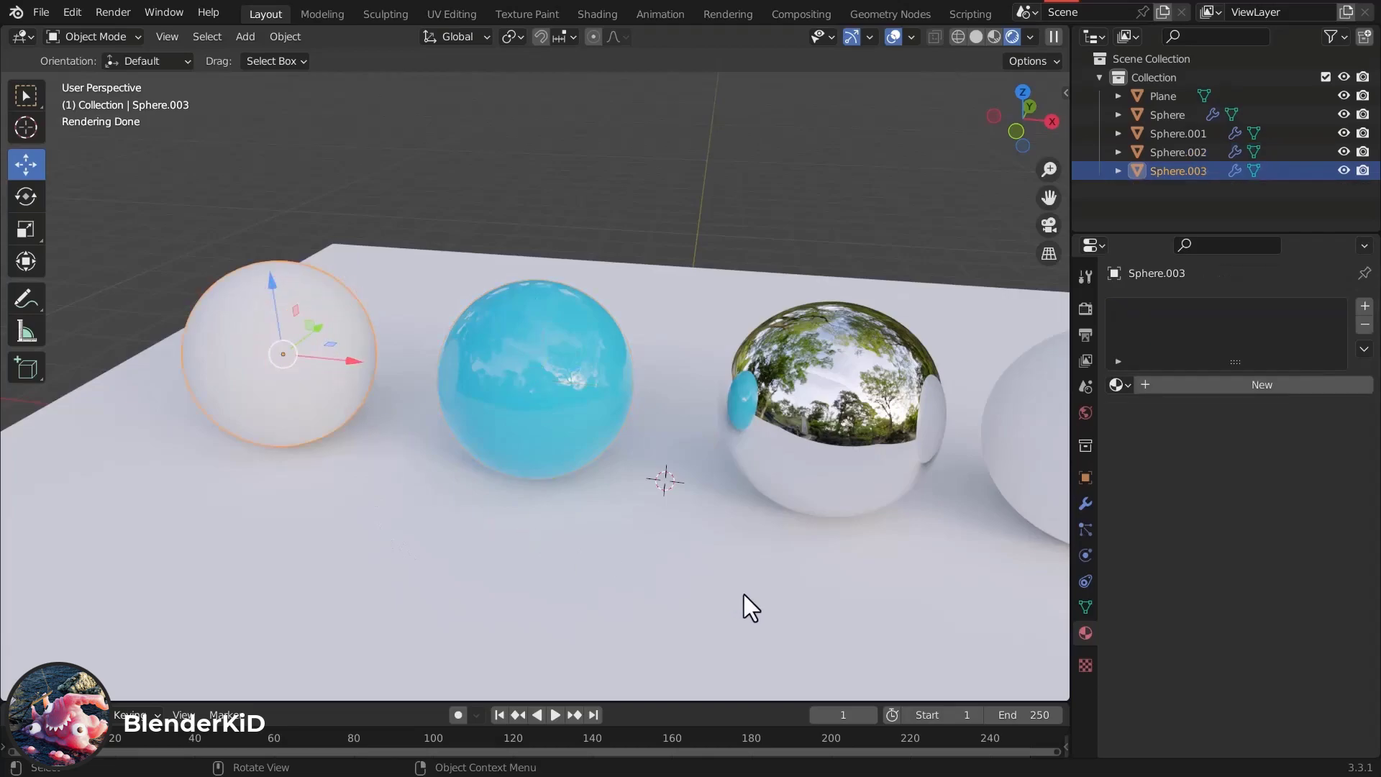
left_click(1264, 385)
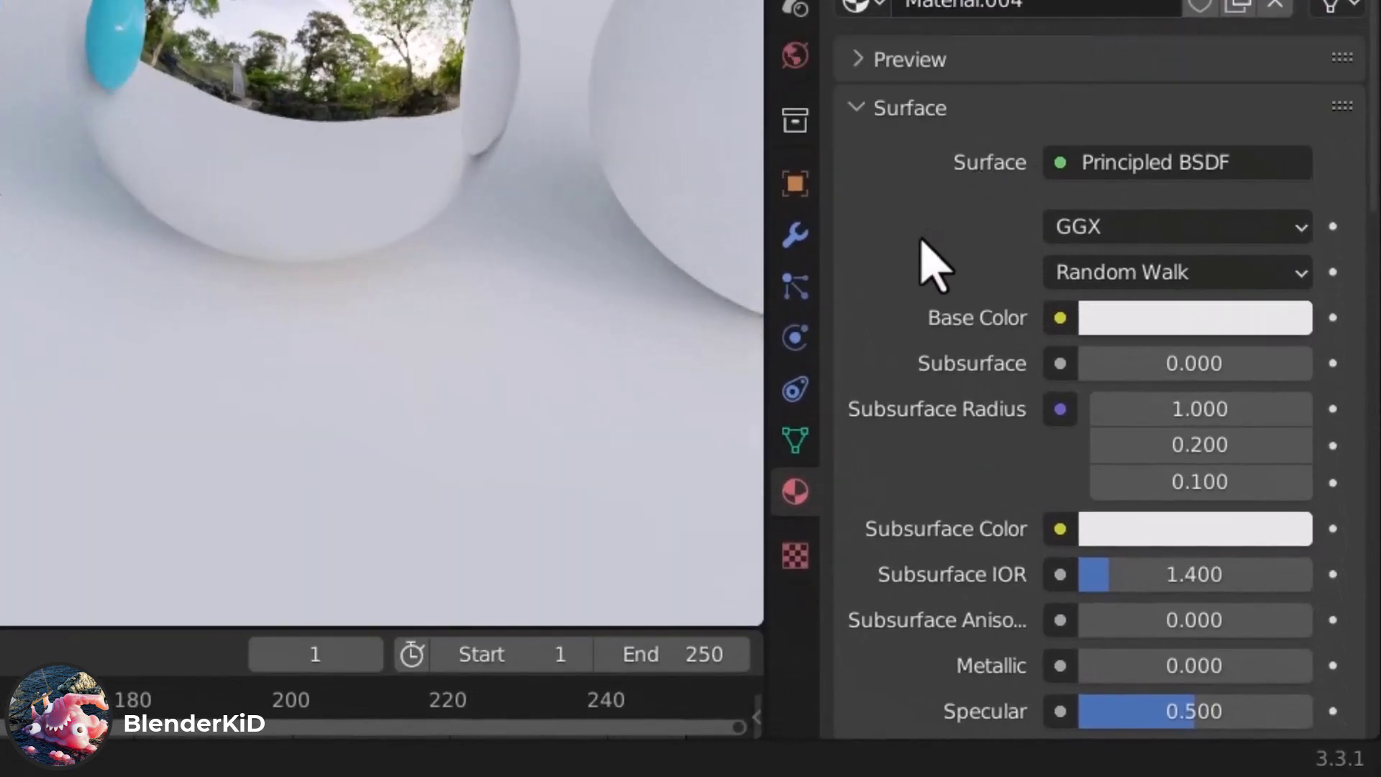
left_click(1178, 319)
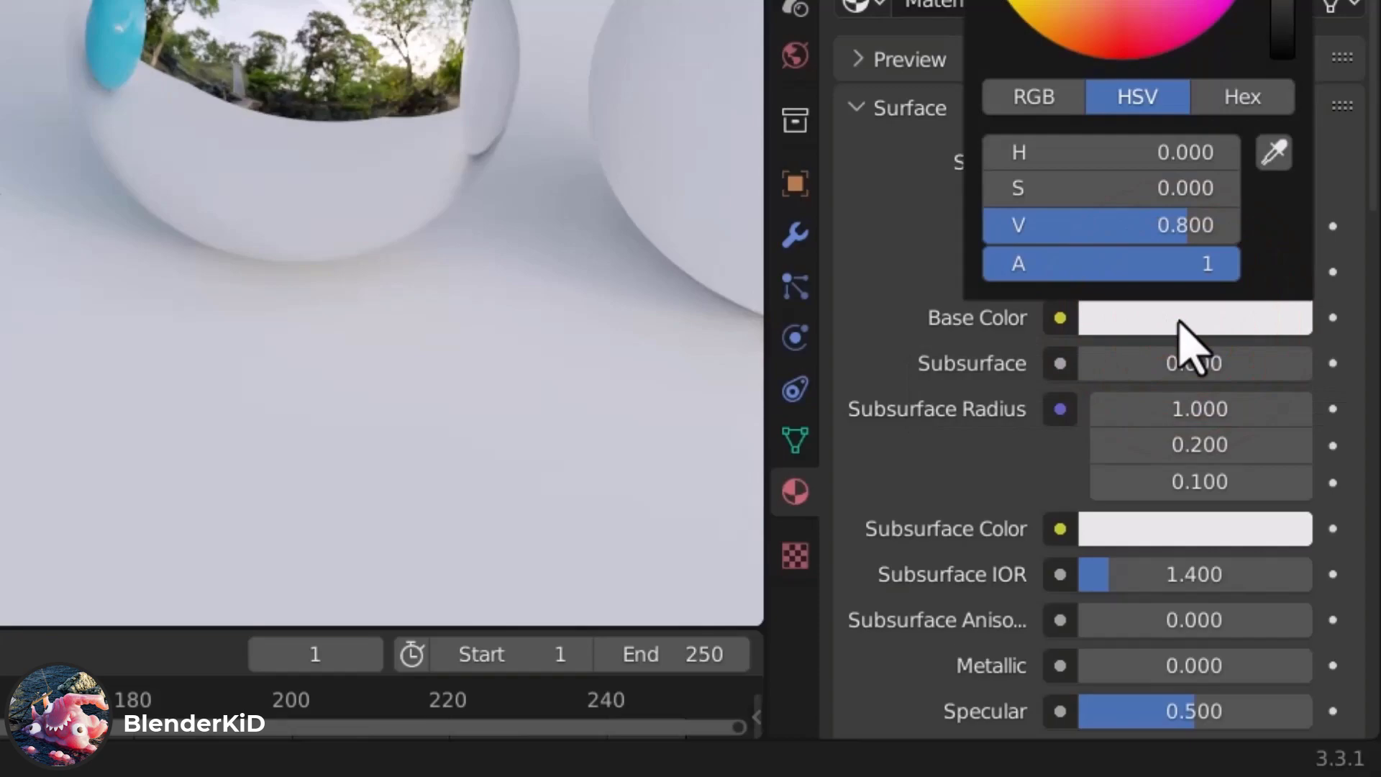
left_click_drag(1083, 241, 1237, 248)
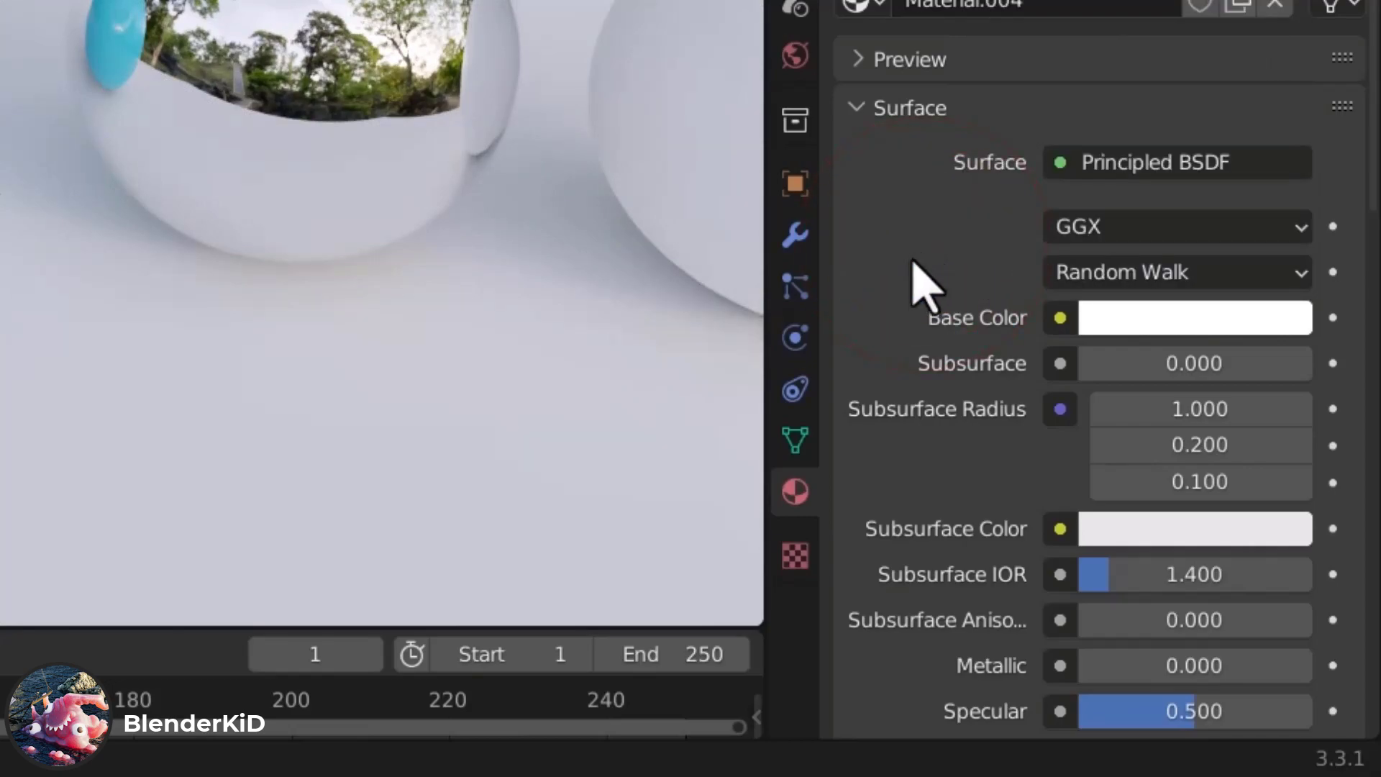
Turn the white material into clear glass with Roughness 0 and Transmission at its maximum
scroll(912, 266, "down", 6)
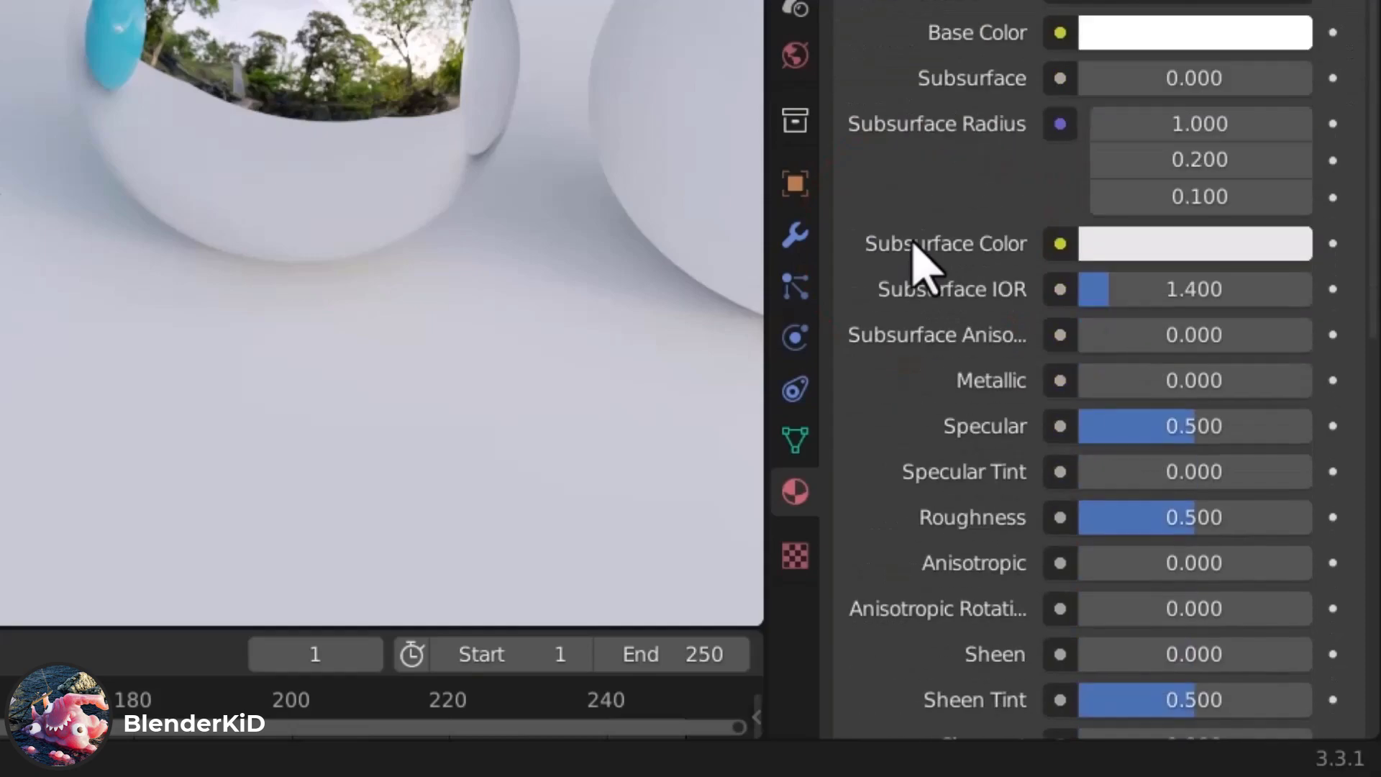
scroll(912, 243, "down", 4)
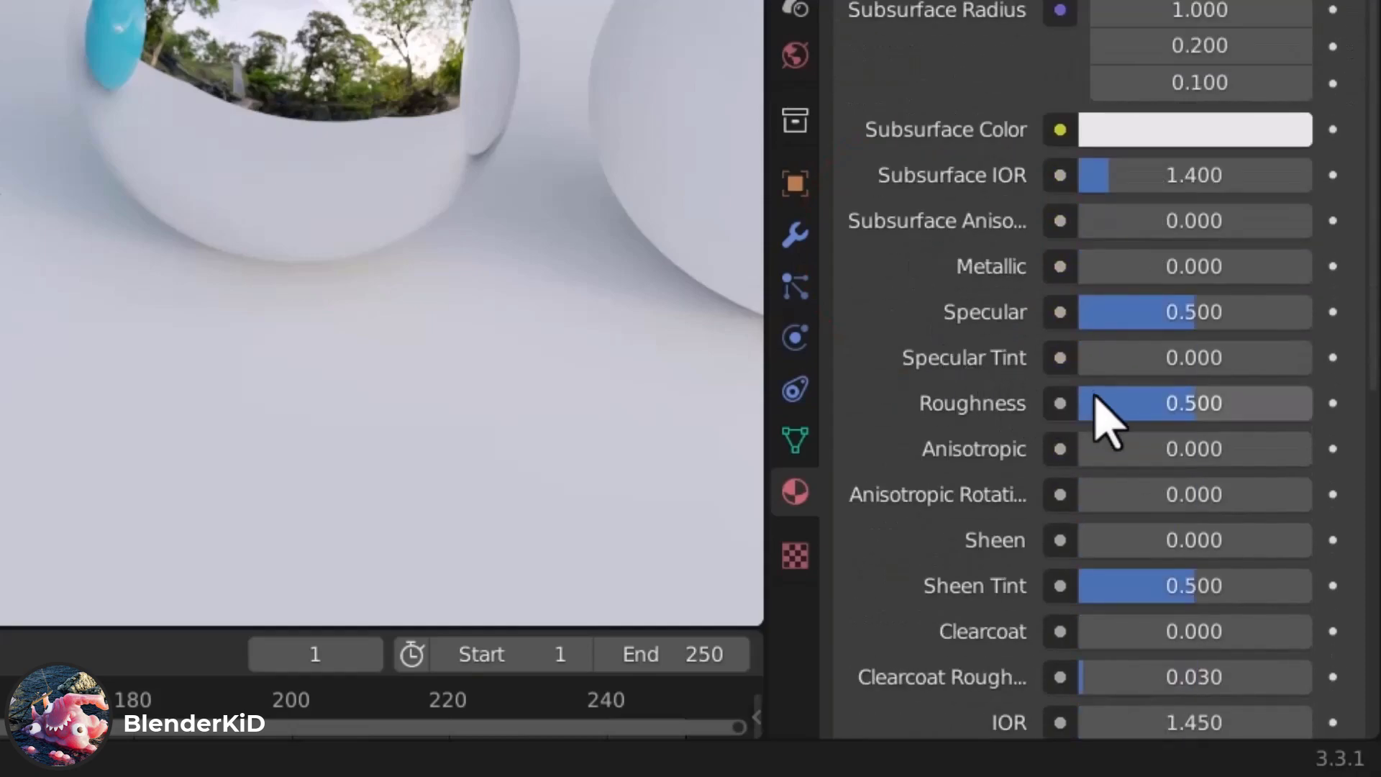
left_click_drag(1196, 416, 1123, 416)
scroll(872, 399, "down", 4)
scroll(874, 395, "down", 6)
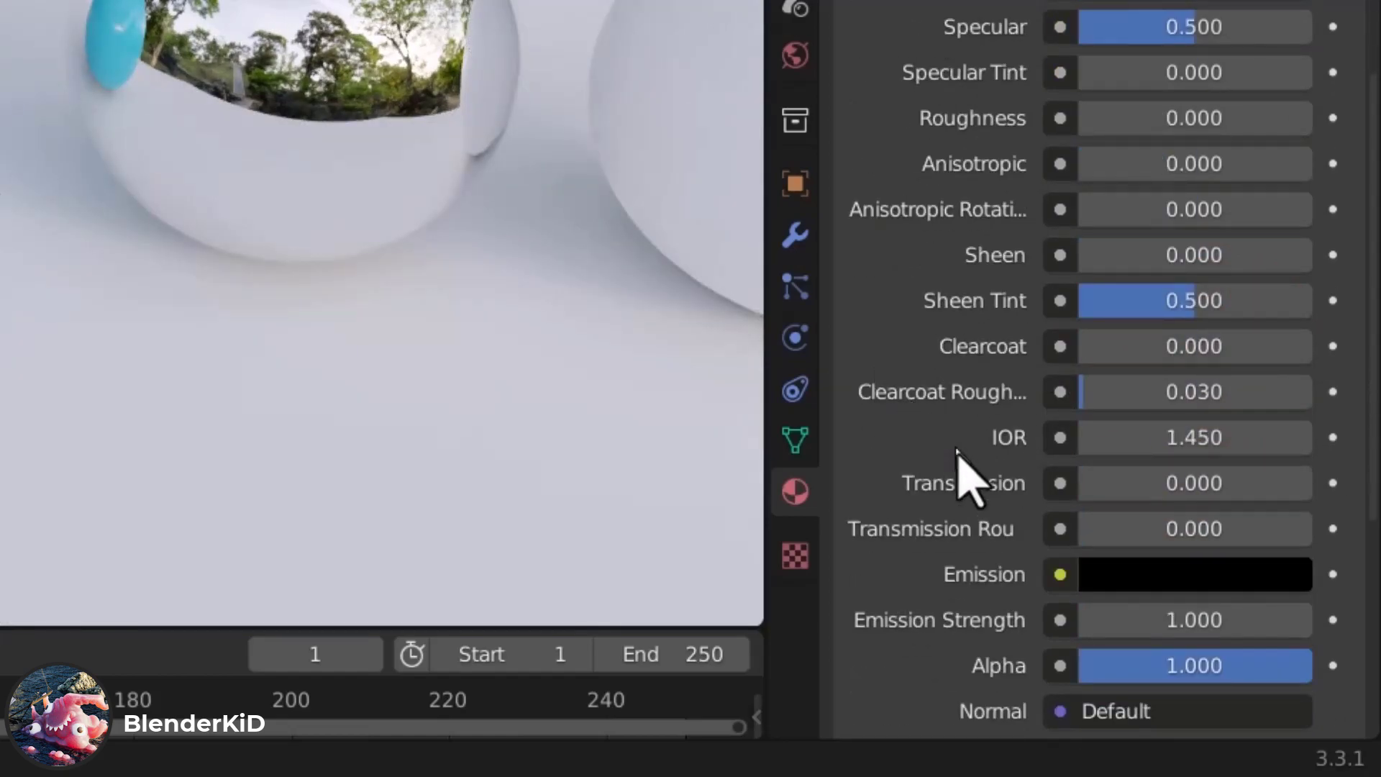
left_click_drag(1094, 493, 1327, 494)
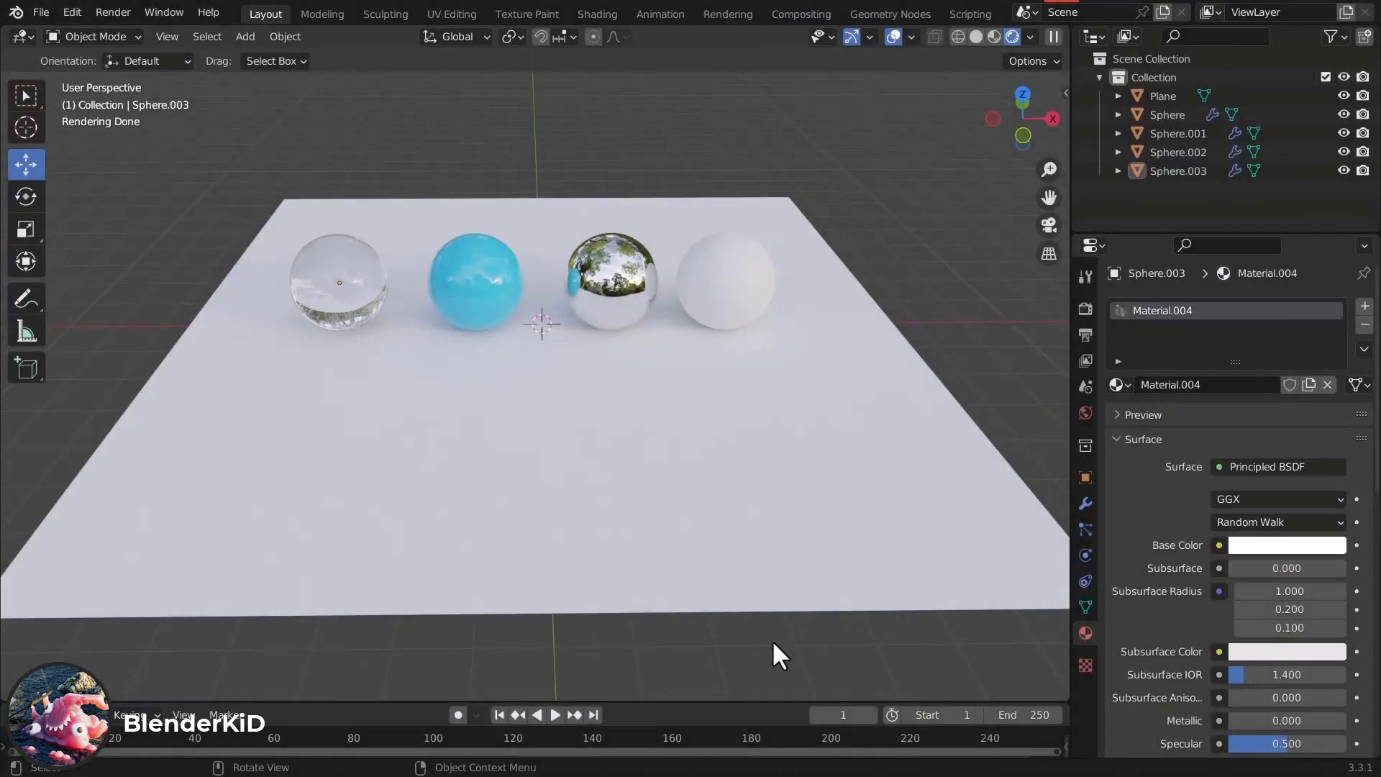
Give the floor plane a new material with a Checker Texture as its base color
left_click(616, 422)
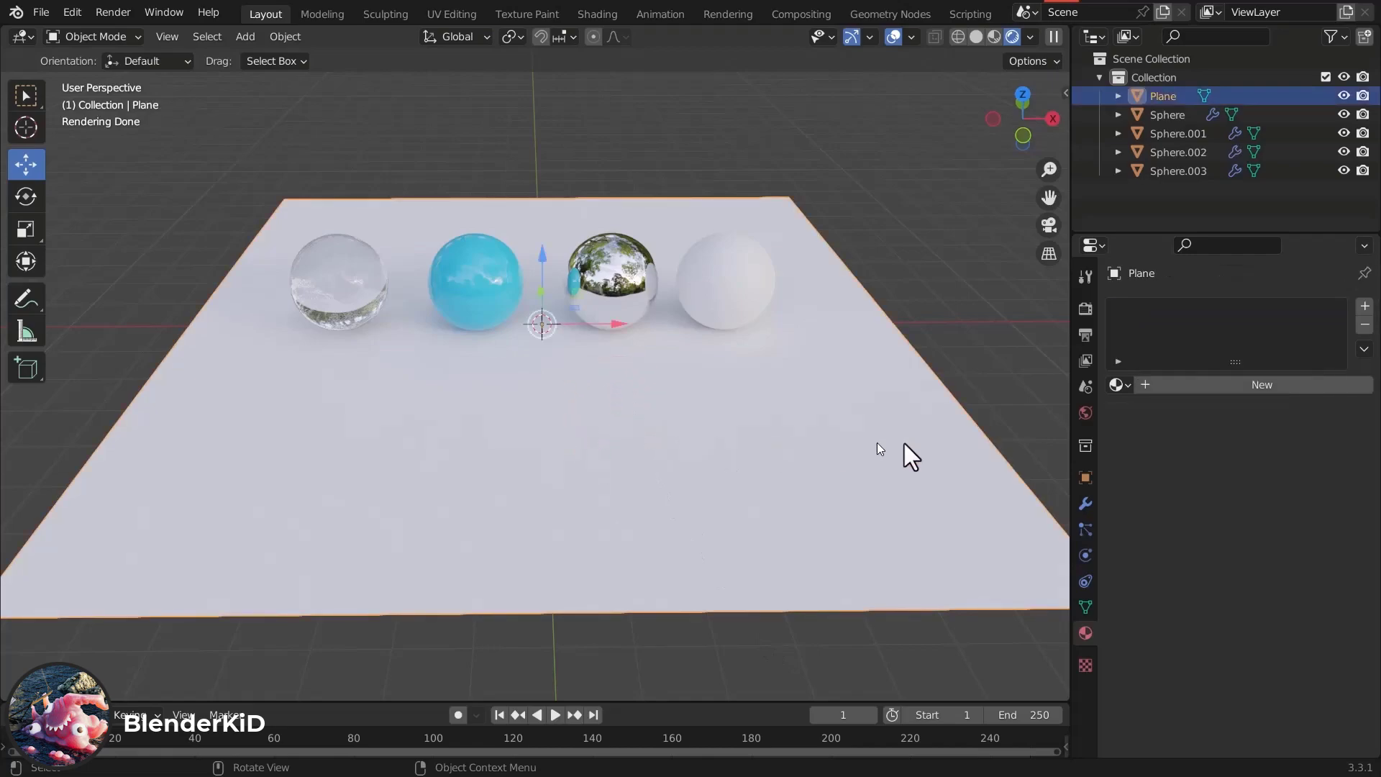
left_click(1213, 386)
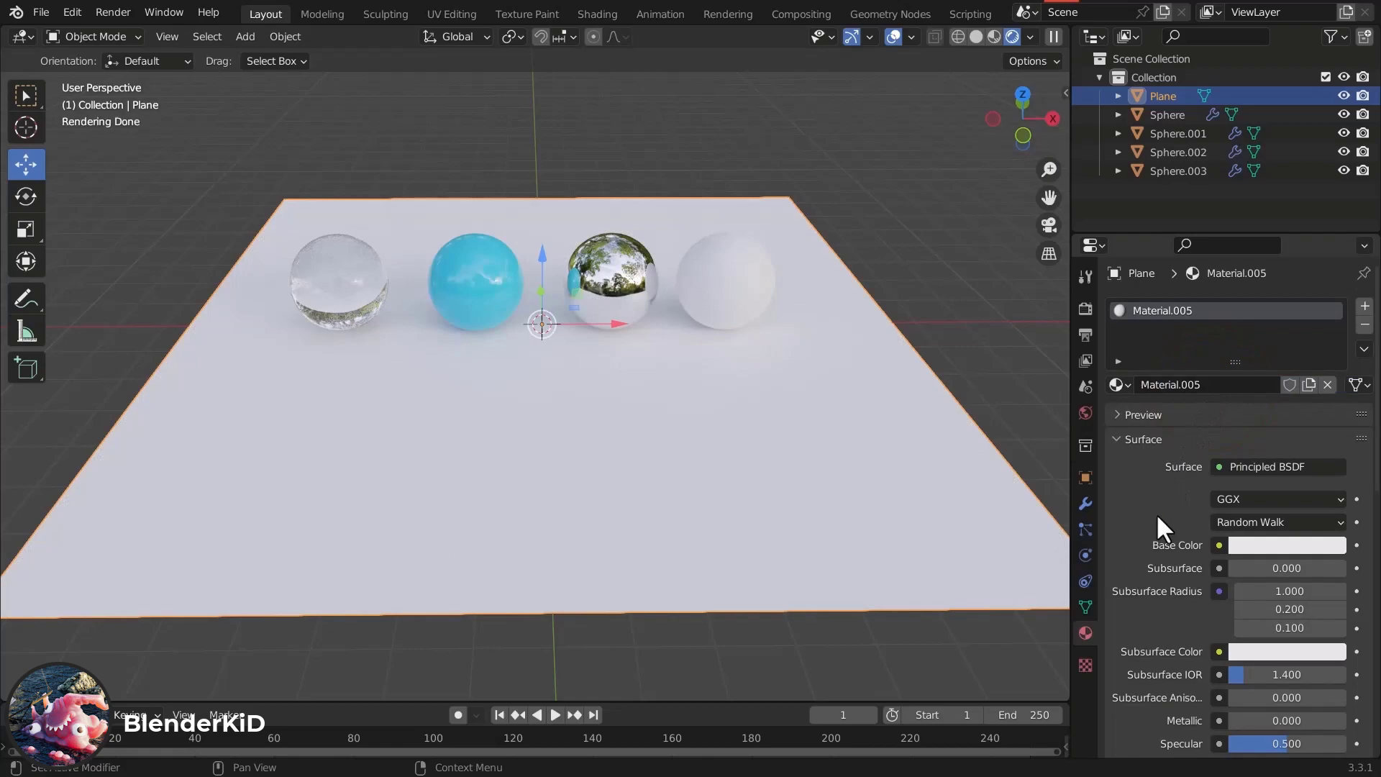
left_click(1219, 546)
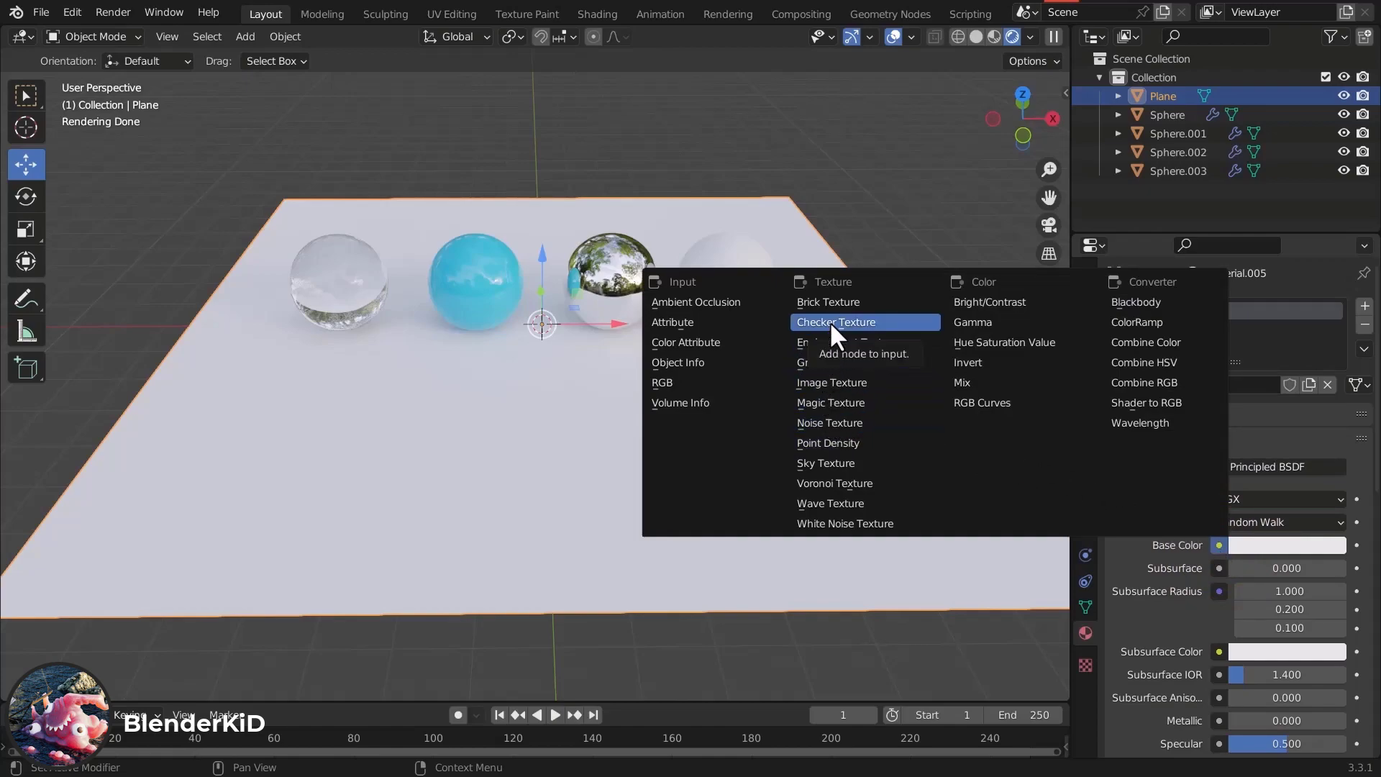
left_click(872, 320)
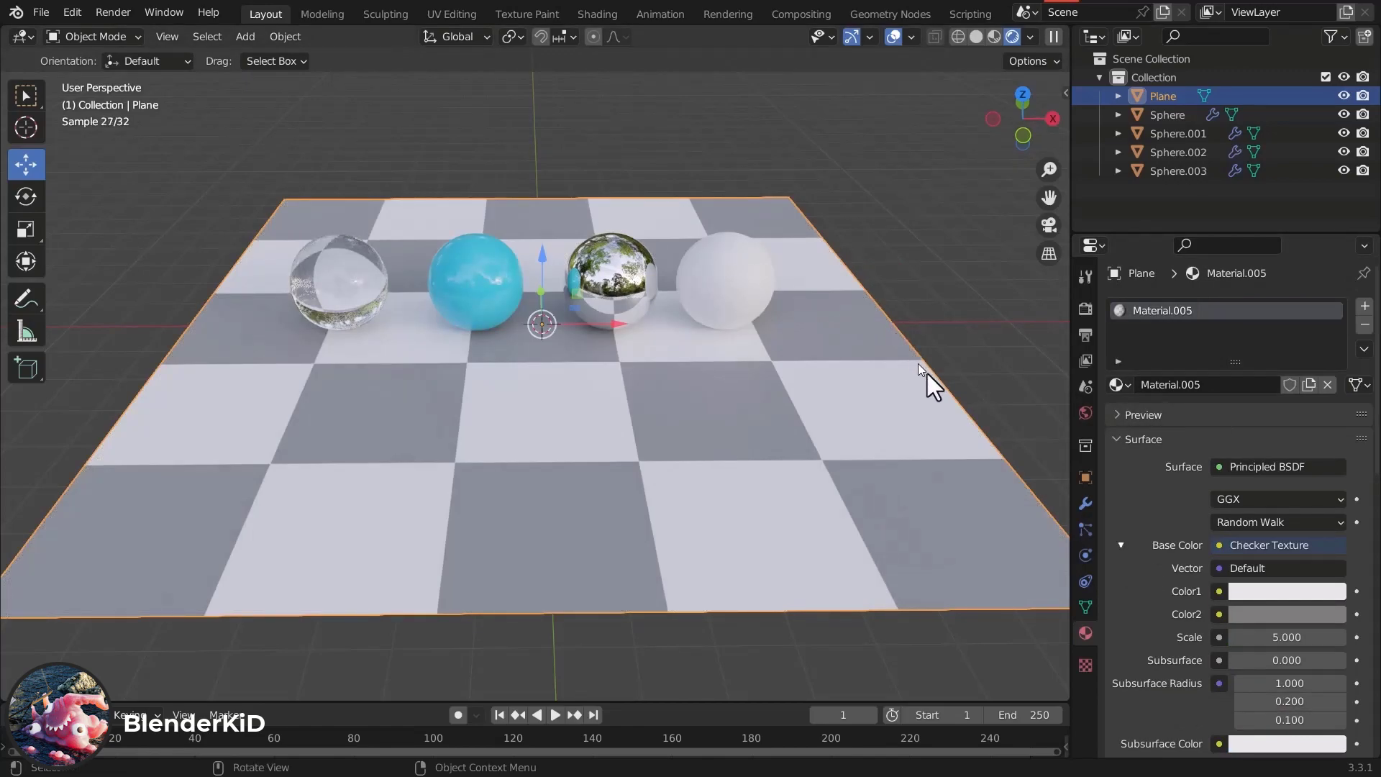
Try the floor's checker texture at Scale values of 1, 10 and 20
left_click(1289, 640)
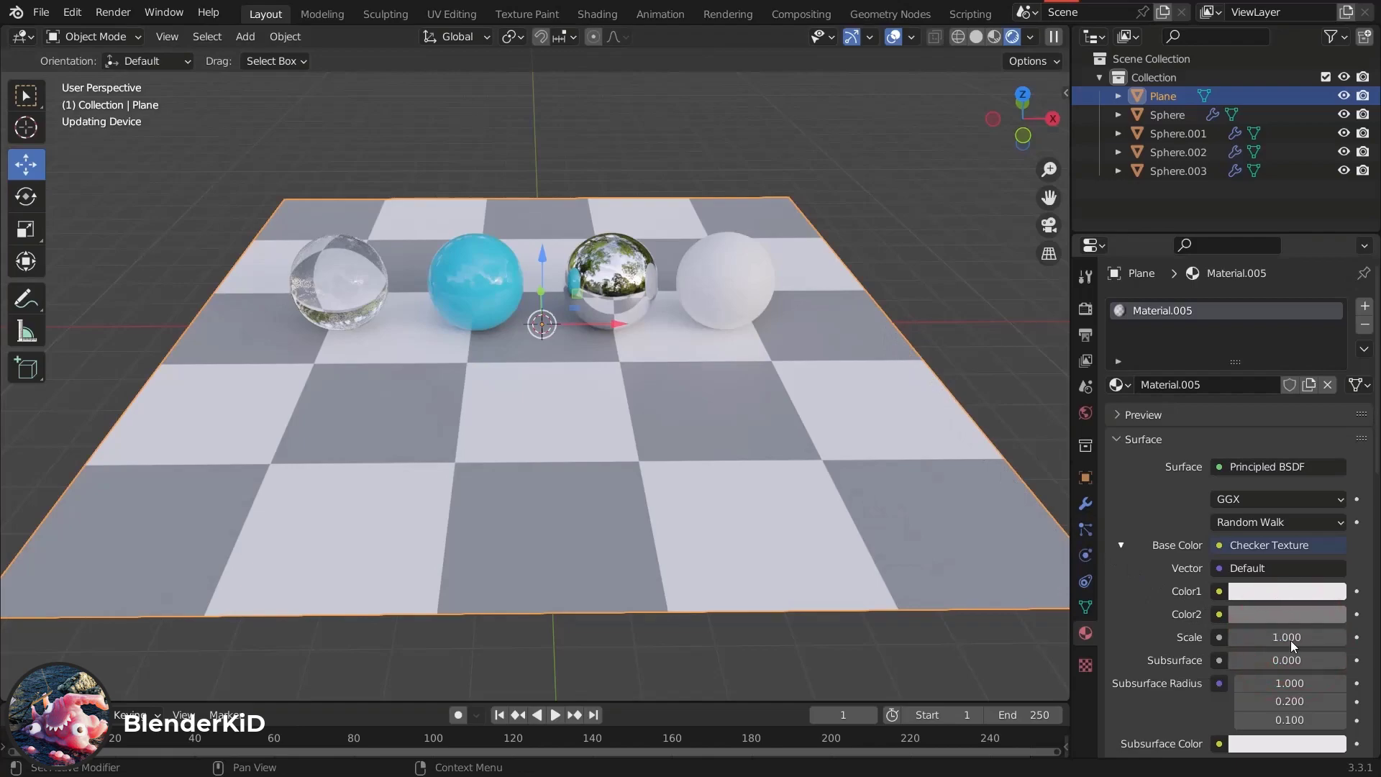
key("Return")
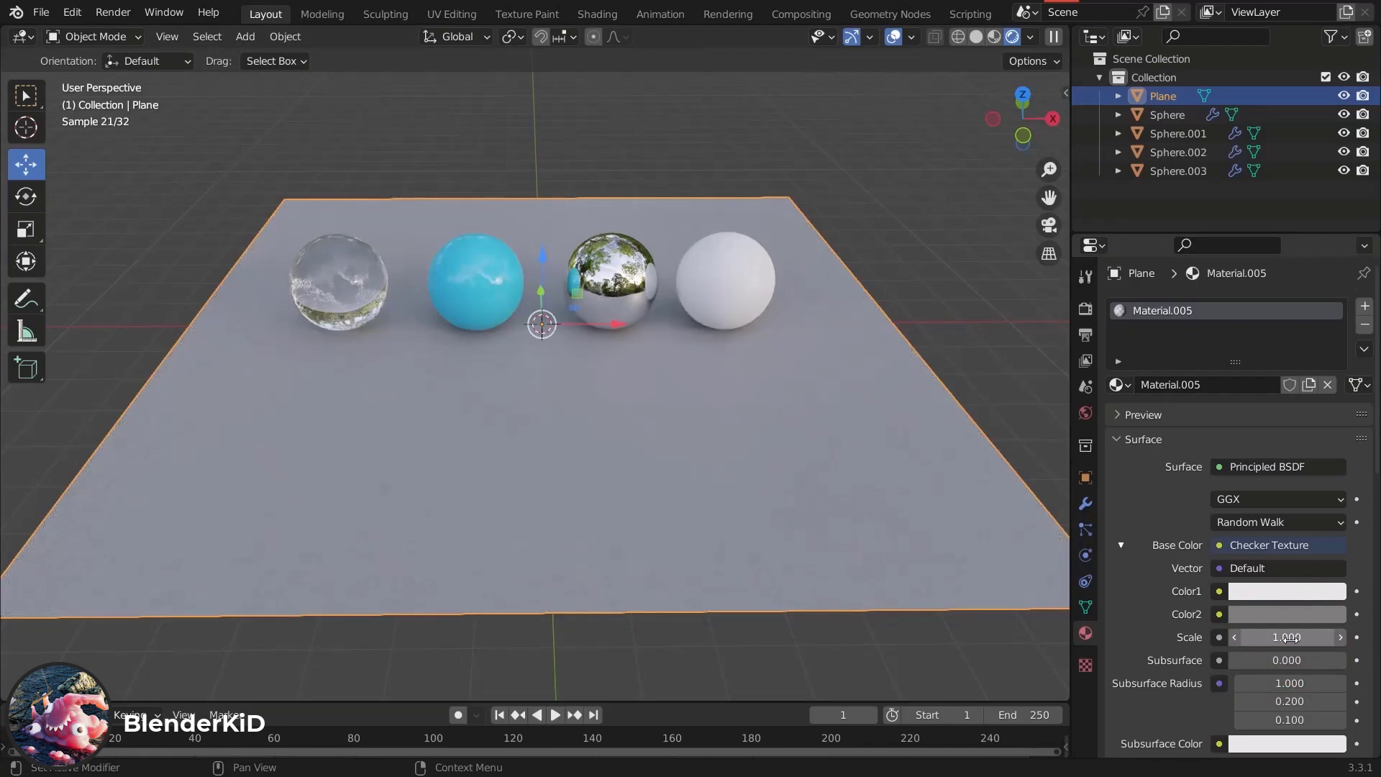
left_click(1290, 638)
type("1")
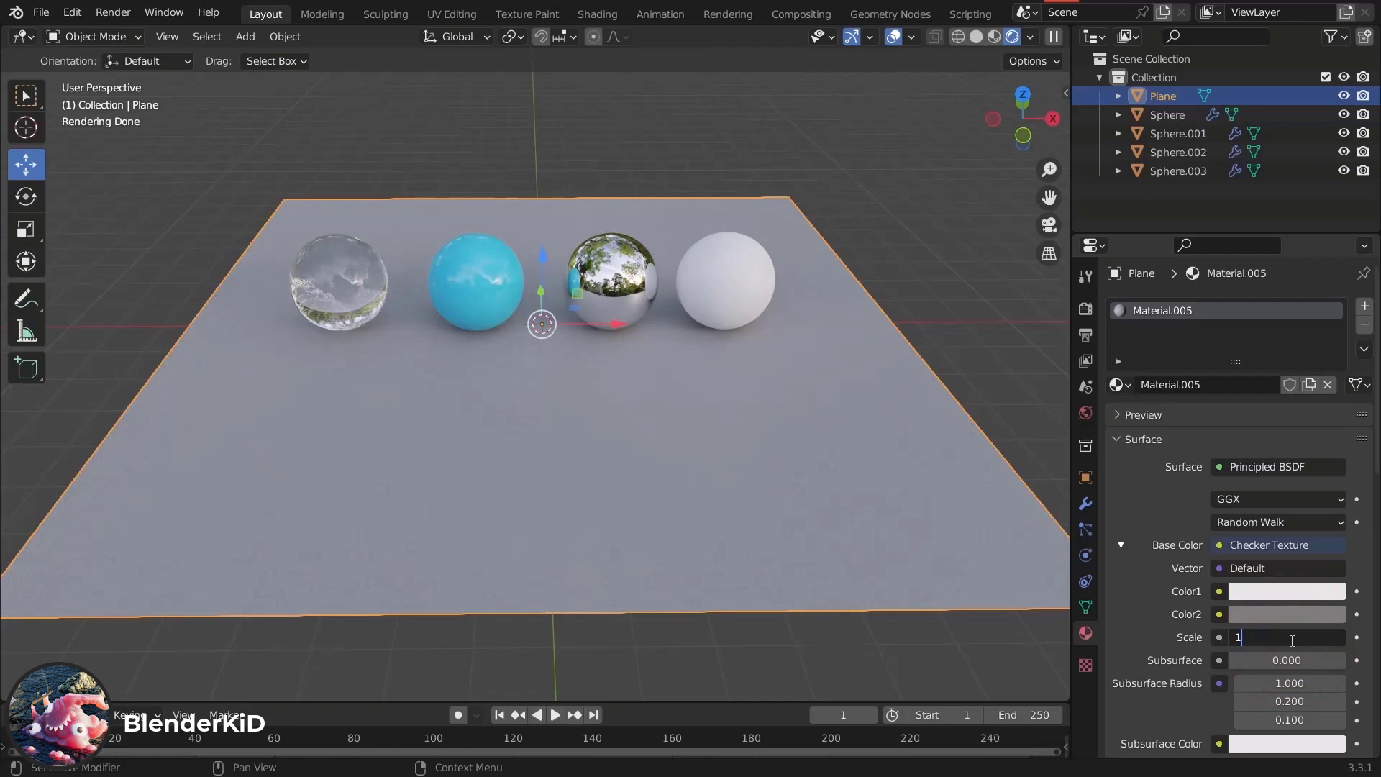
type("0")
key("Return")
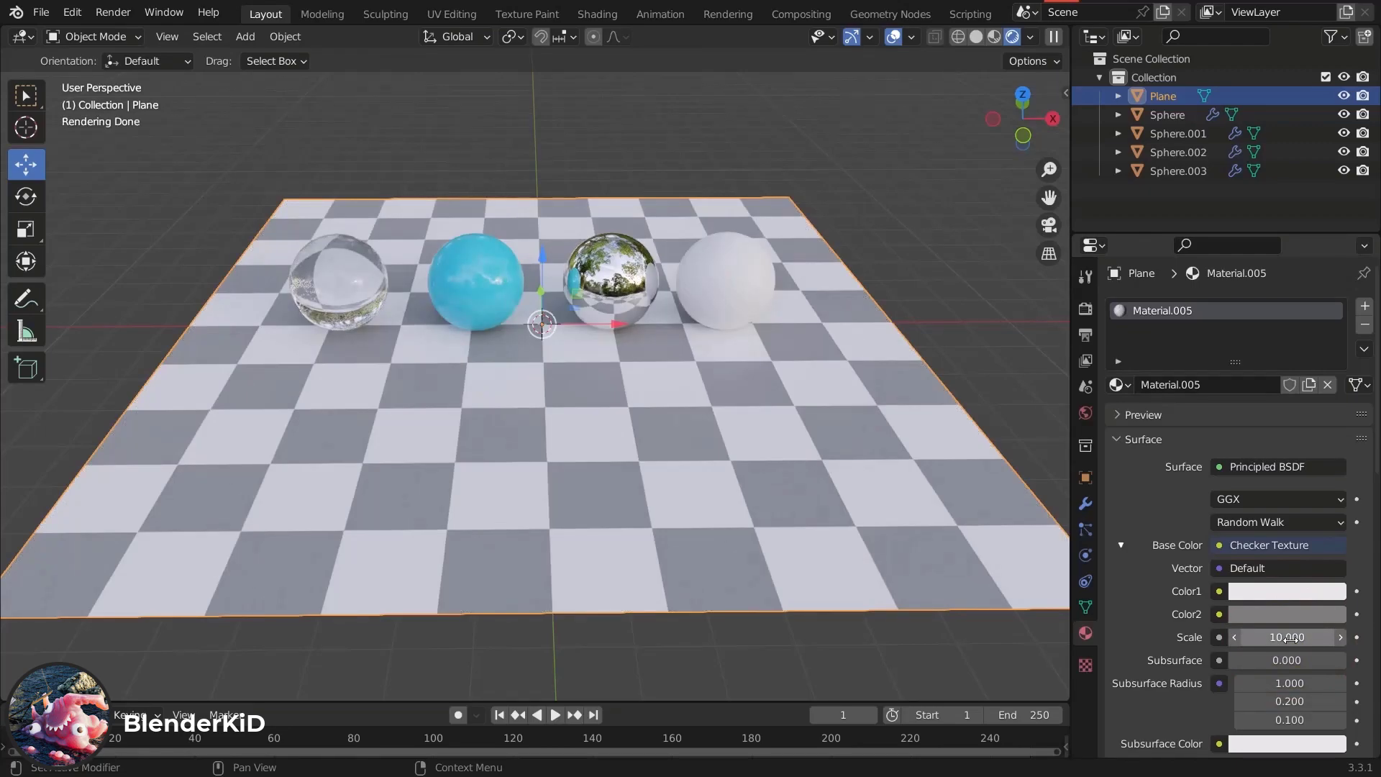
left_click(1290, 638)
key("Return")
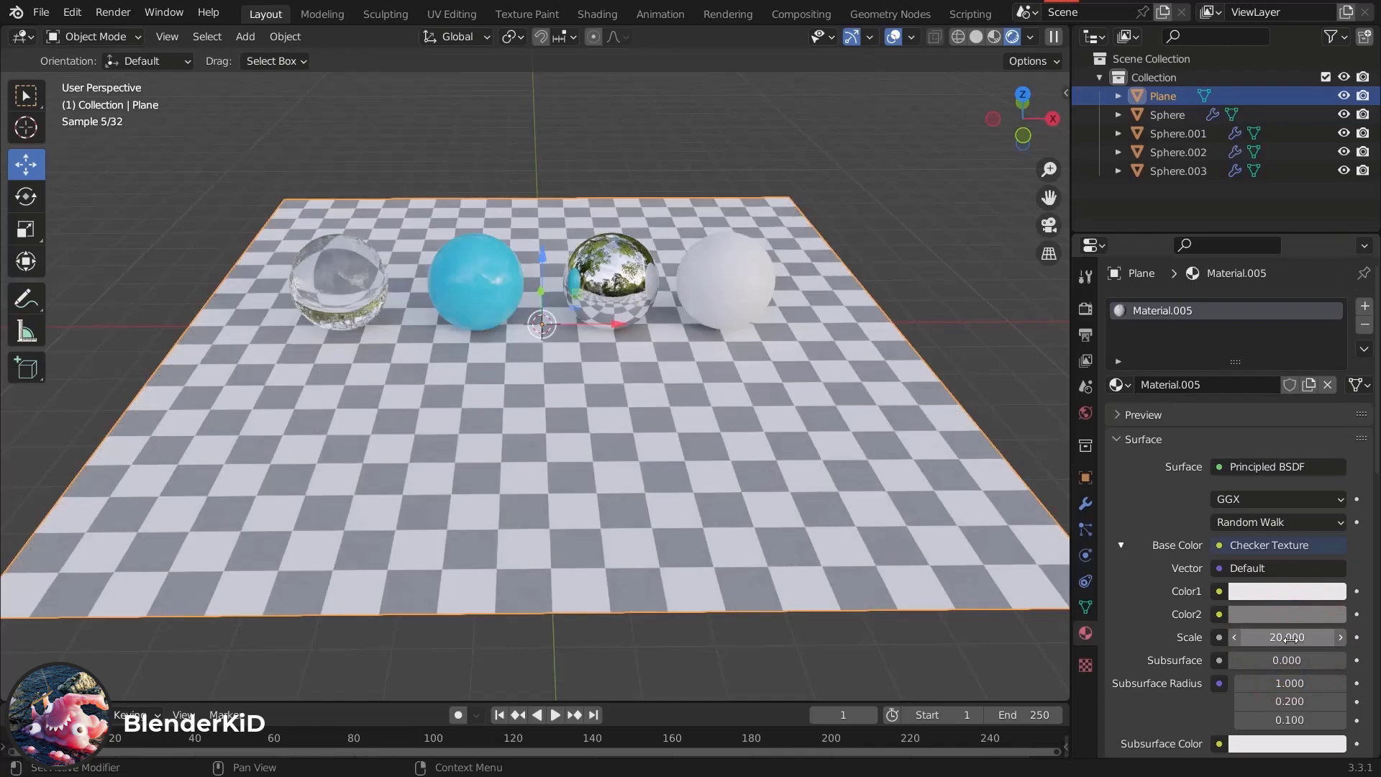
Set the floor's checker texture Scale to 30
left_click(1290, 638)
type("3")
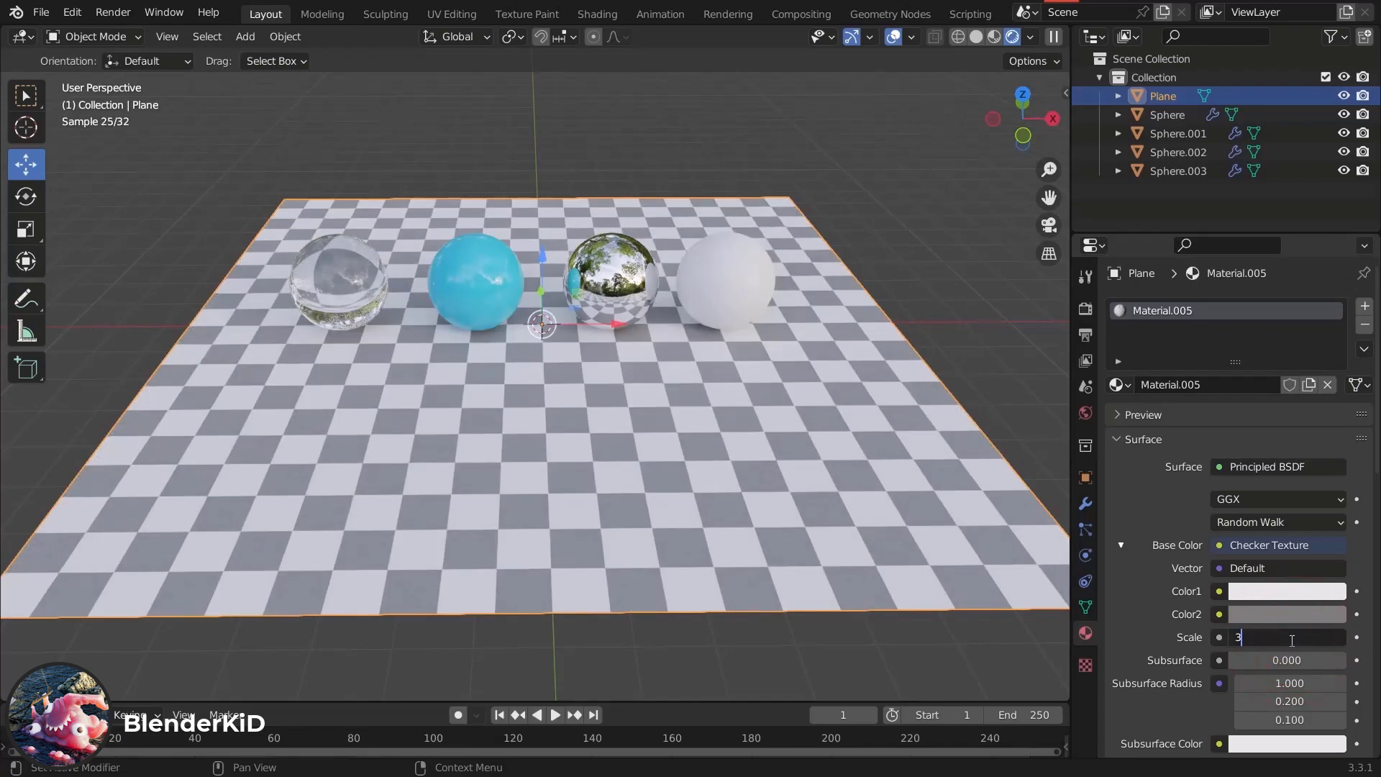
type("0")
key("Return")
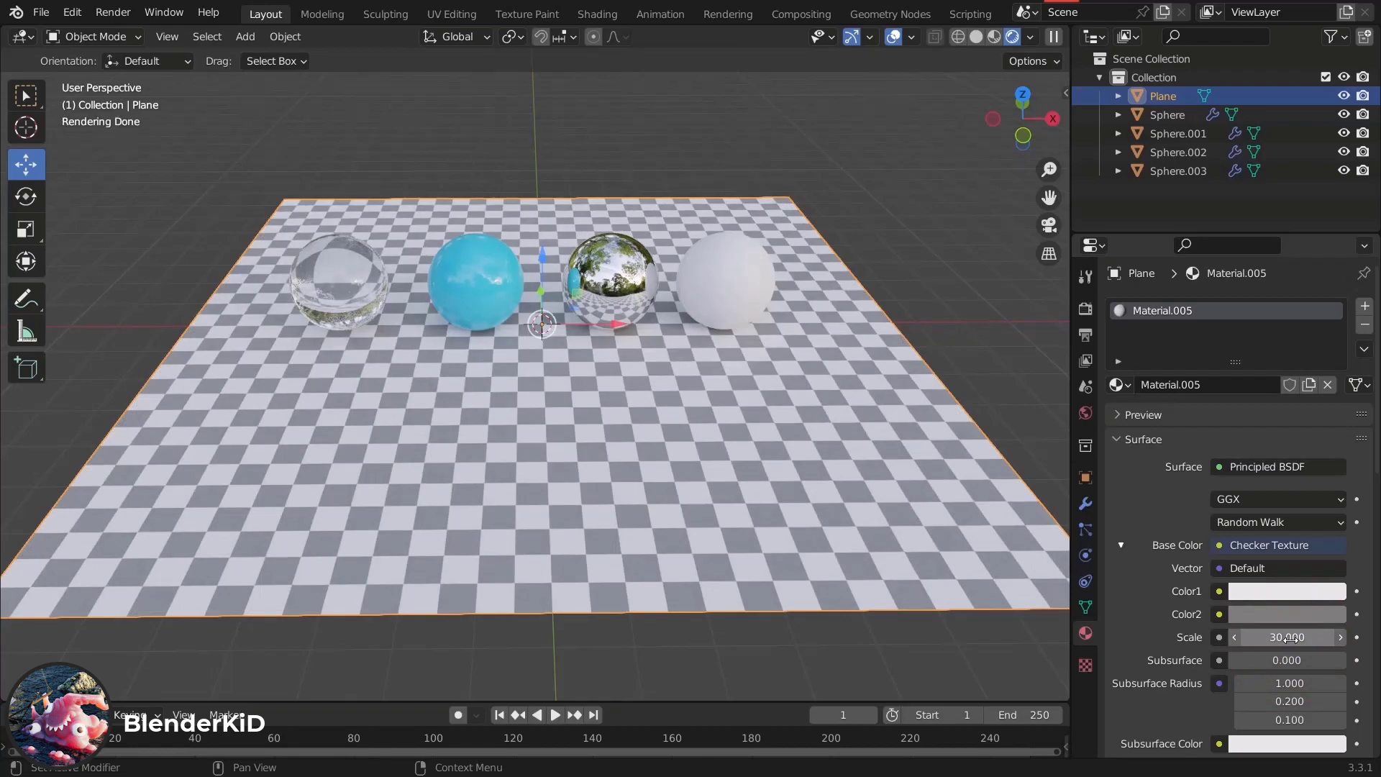
Darken Color1 of the floor's checker texture from near white to a mid grey
left_click(1276, 589)
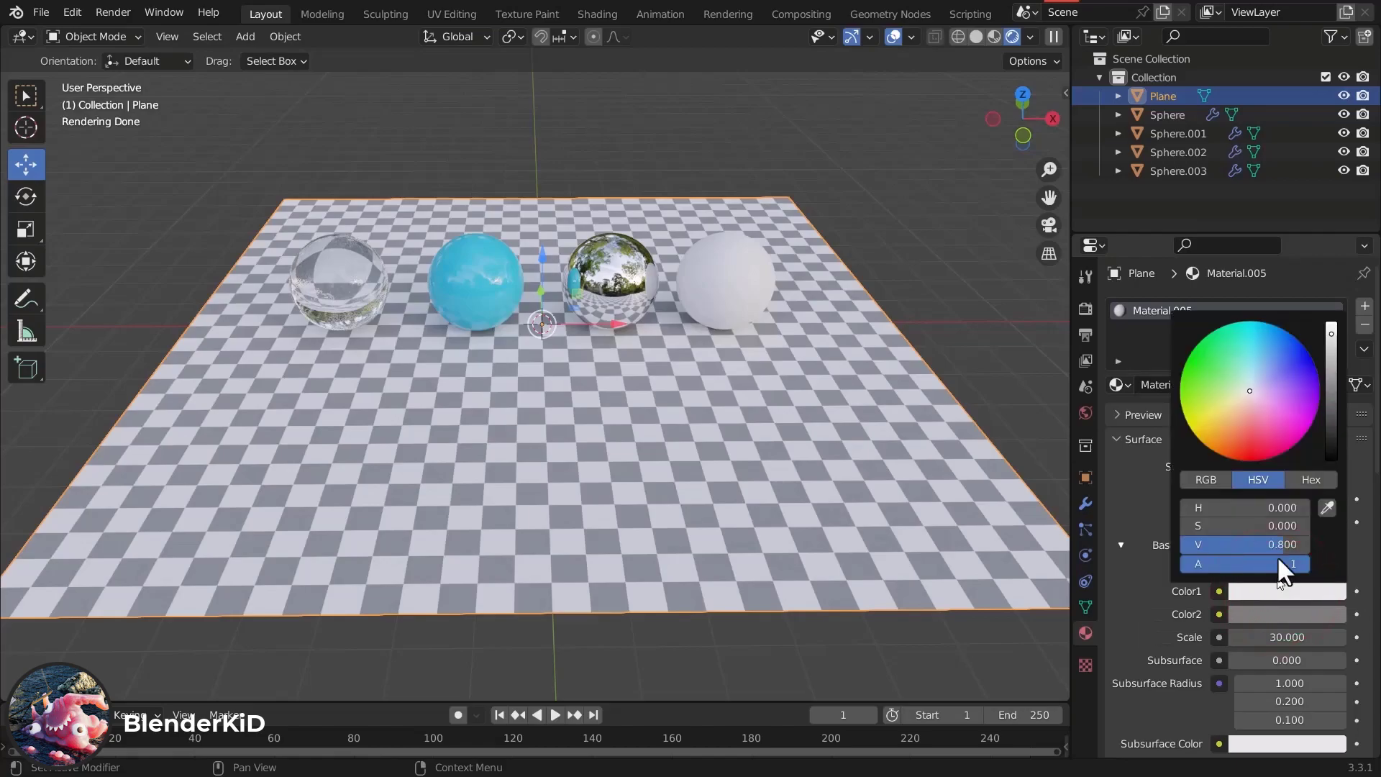
left_click_drag(1329, 347, 1332, 410)
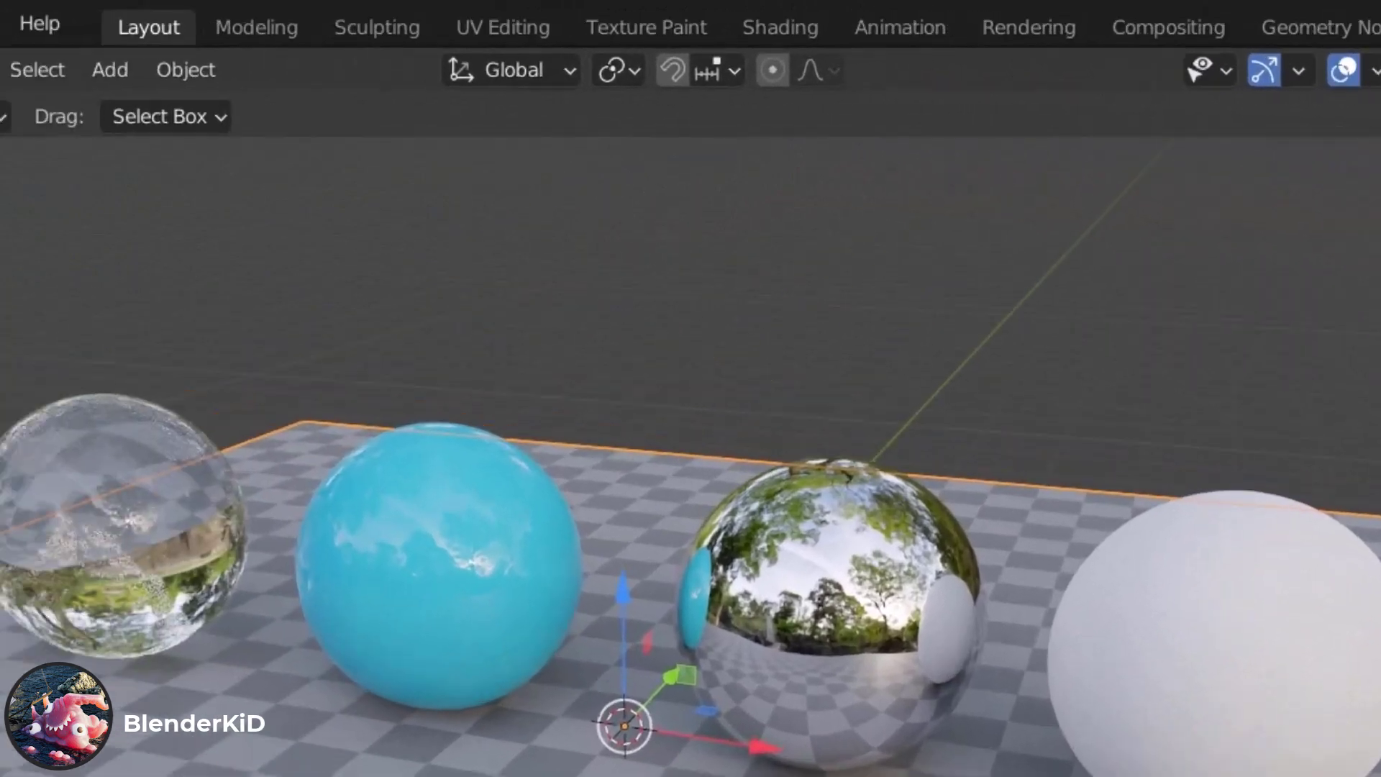
Switch the viewport to the Front viewpoint, framed on the row of spheres
left_click(443, 100)
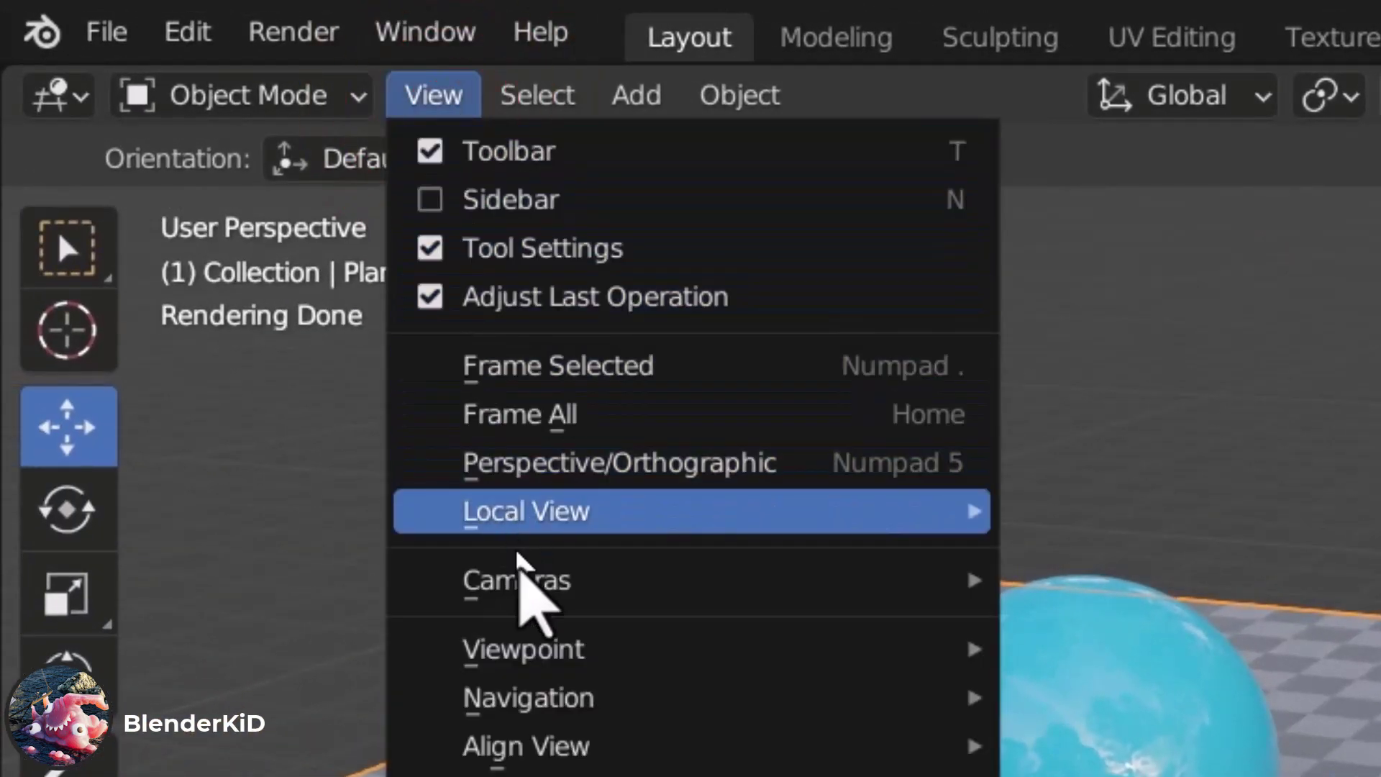
mouse_move(538, 636)
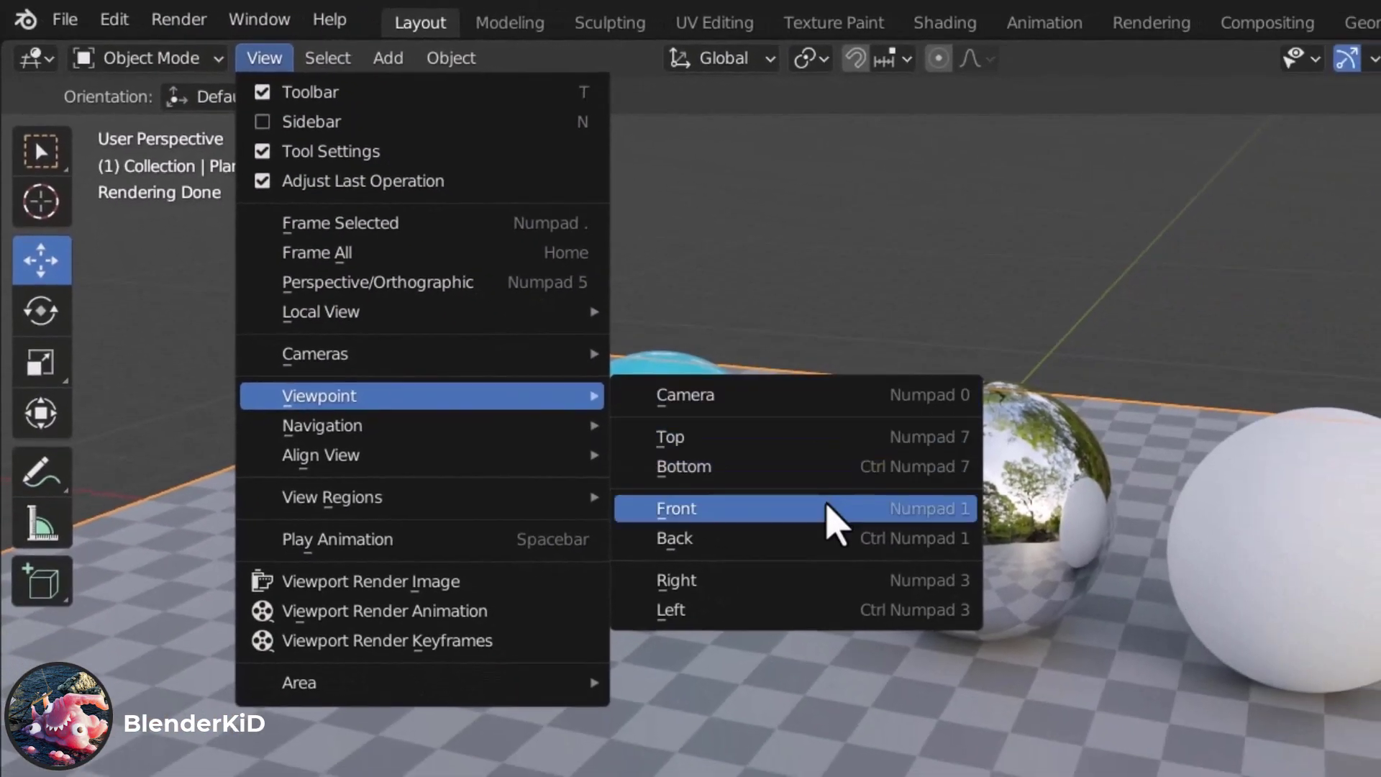
left_click(825, 508)
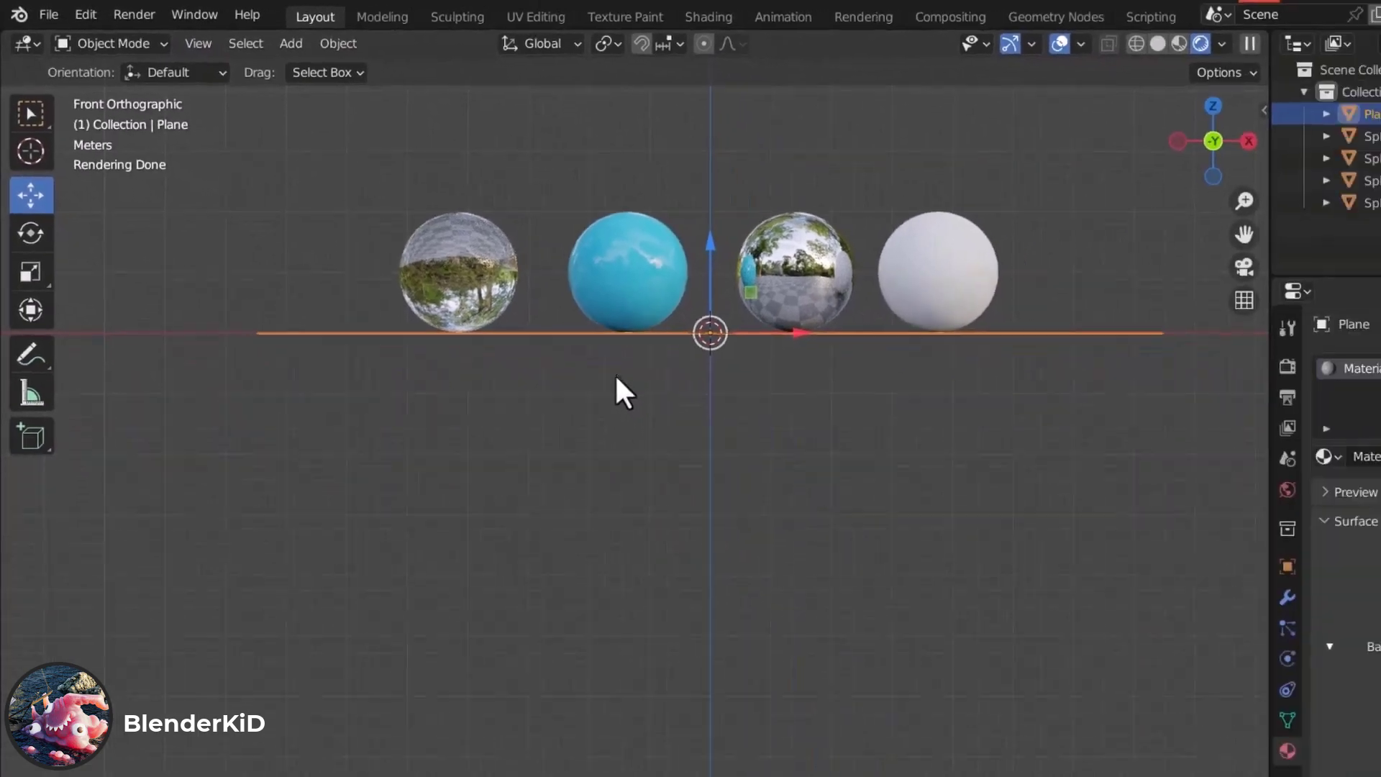
key("ctrl+space")
scroll(964, 589, "up", 4)
middle_click_drag(730, 333, 641, 580, "shift")
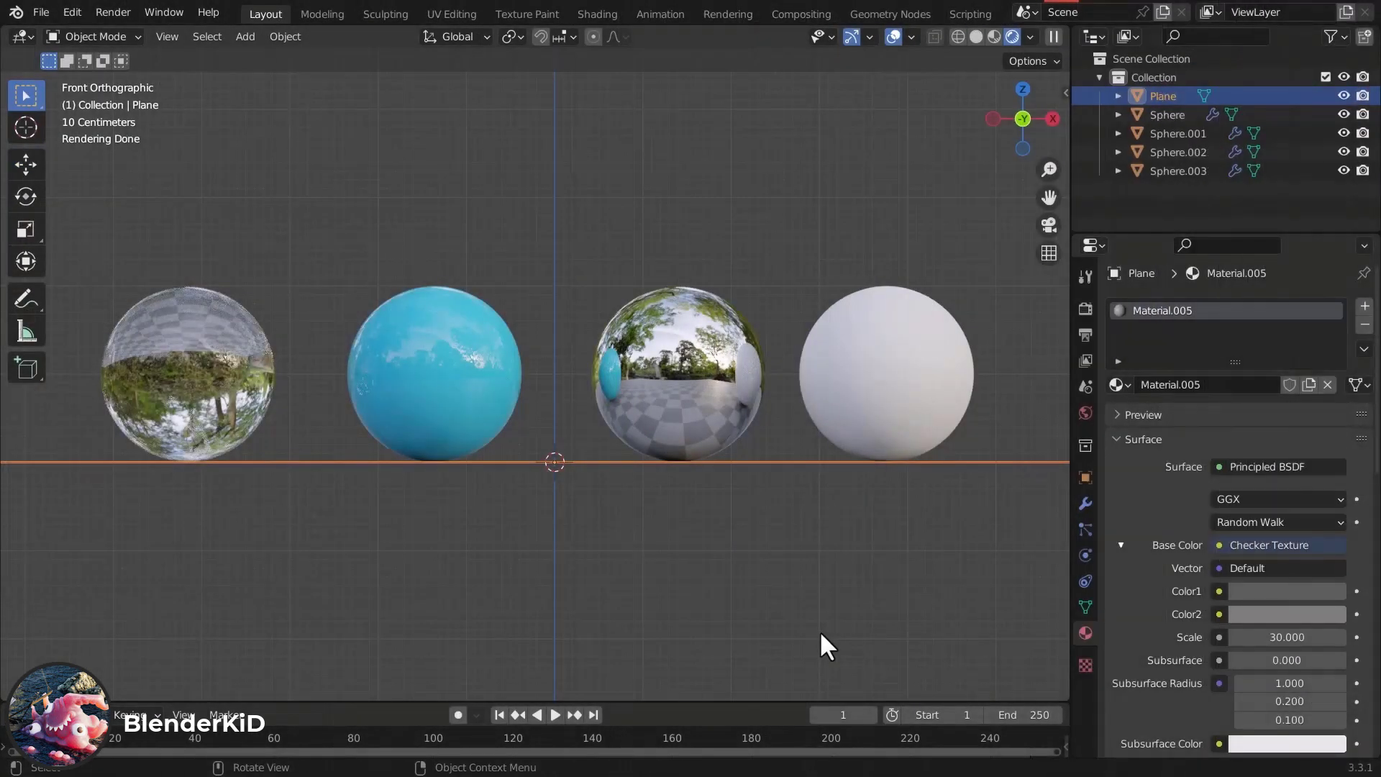
Swap the blue and white spheres along X so white sits beside the glass sphere, and shift the metal sphere slightly toward white
left_click(30, 169)
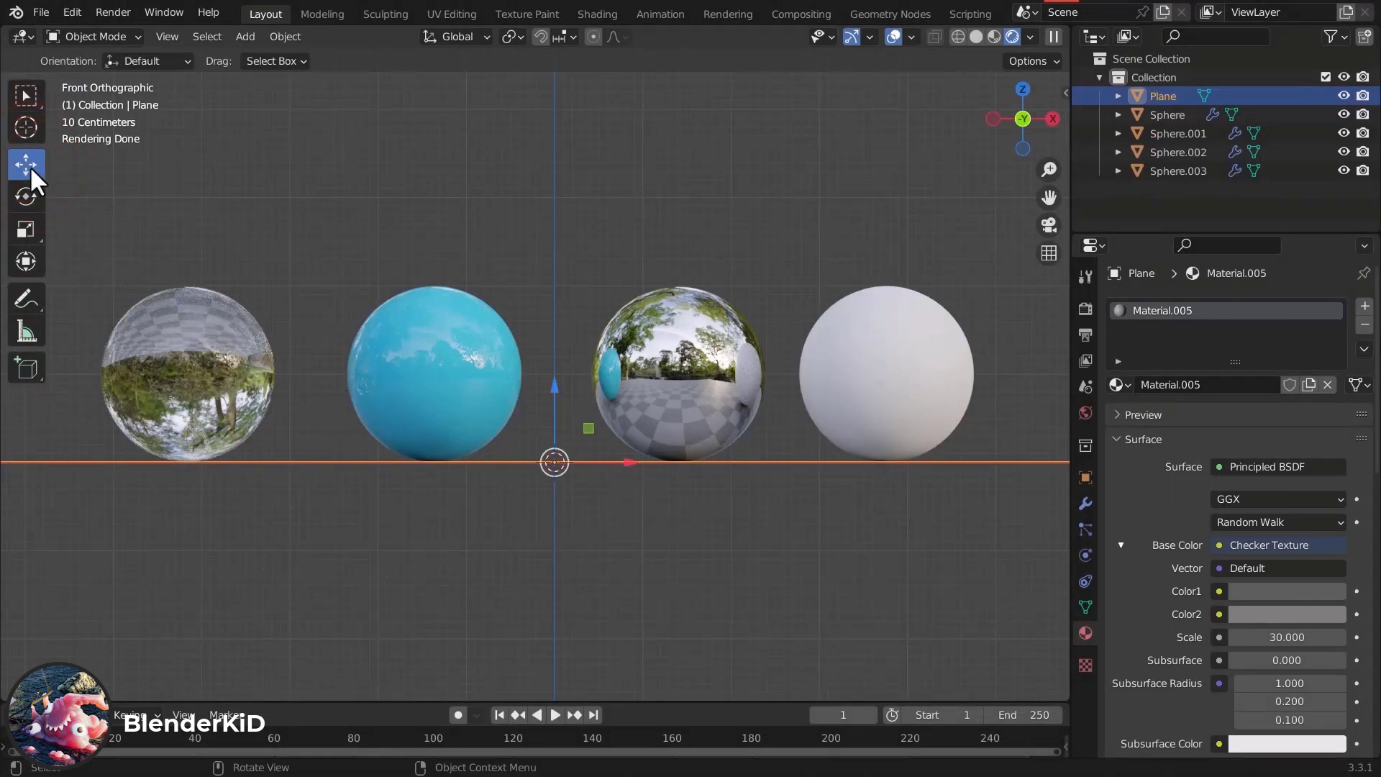
left_click(450, 374)
mouse_move(502, 373)
left_mouse_down()
mouse_move(1030, 386)
mouse_move(496, 385)
mouse_move(508, 385)
left_mouse_up()
left_click(885, 363)
left_click(716, 380)
left_click_drag(749, 374, 738, 375)
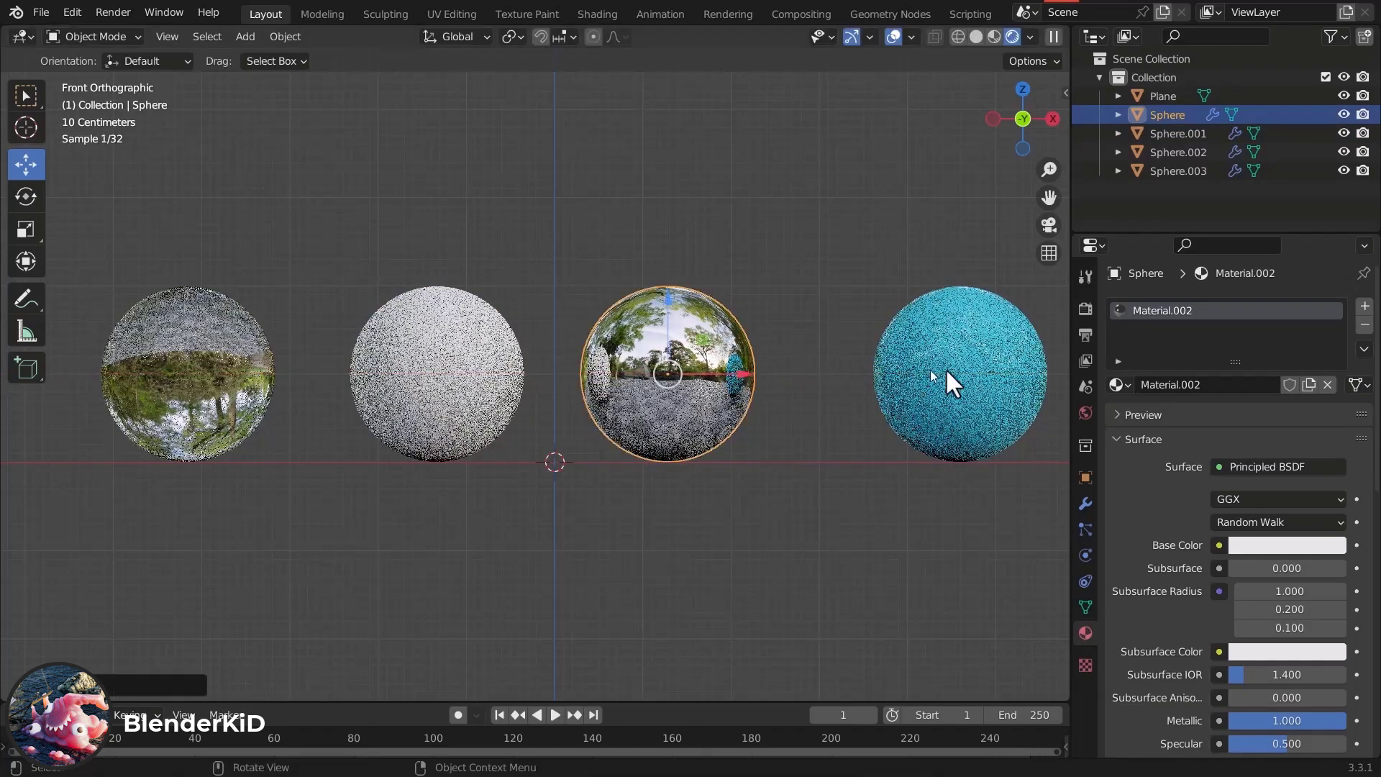
Even out the row's spacing by moving the blue sphere closer to the metal one and the glass sphere closer to the white one
left_click(983, 369)
left_click_drag(1033, 371, 941, 379)
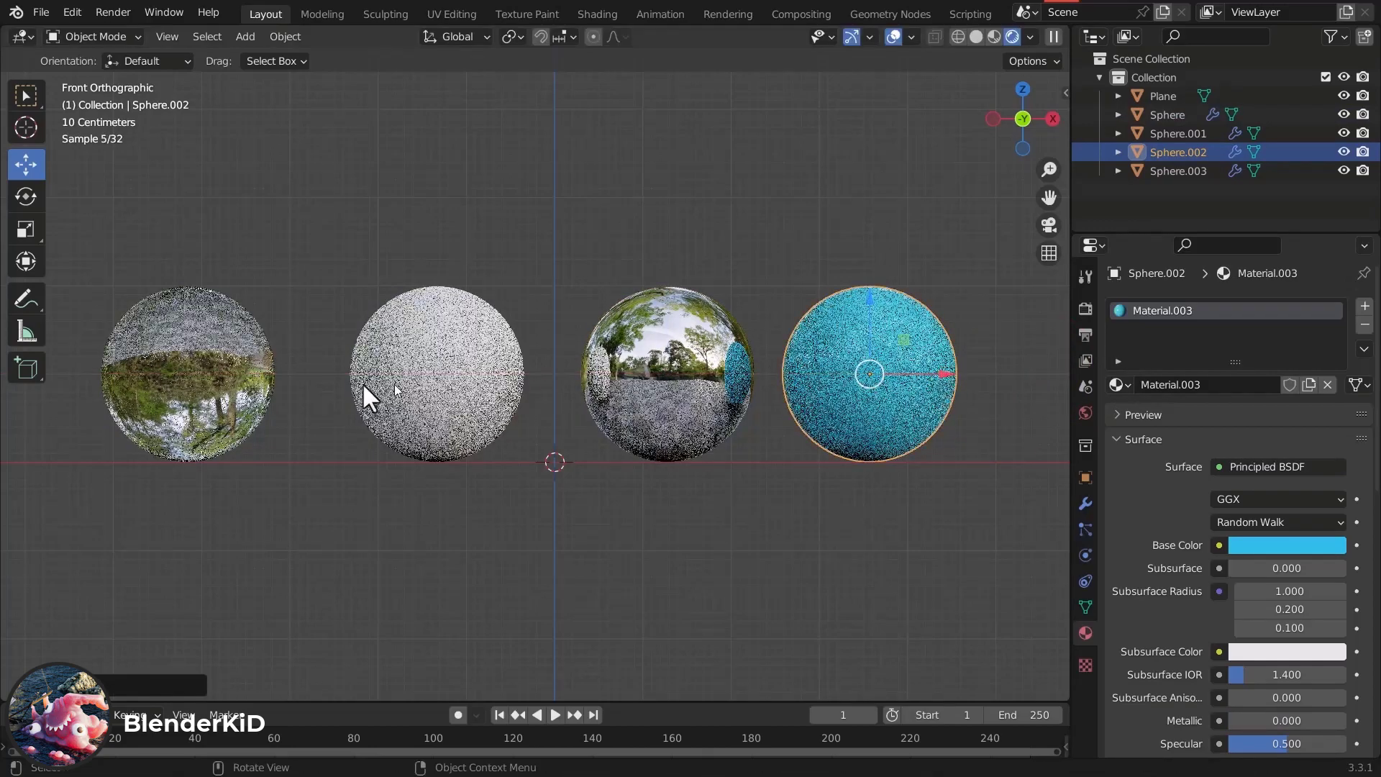
left_click(265, 371)
mouse_move(269, 379)
left_mouse_down()
mouse_move(309, 385)
mouse_move(297, 379)
left_mouse_up()
left_click(825, 386)
left_click_drag(936, 380, 957, 379)
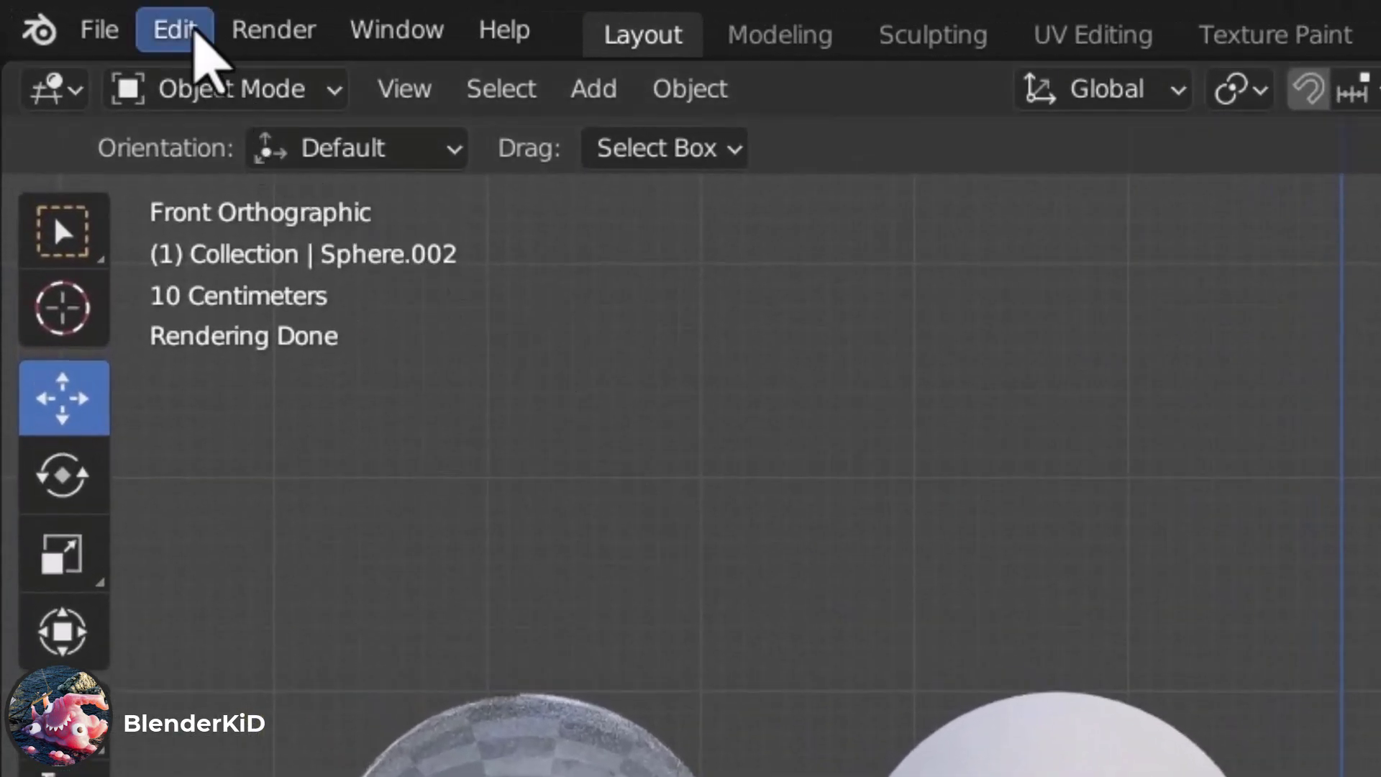
Enable Orbit Around Selection, Auto Depth and Zoom to Mouse Position in the Navigation preferences and close the preferences
left_click(175, 30)
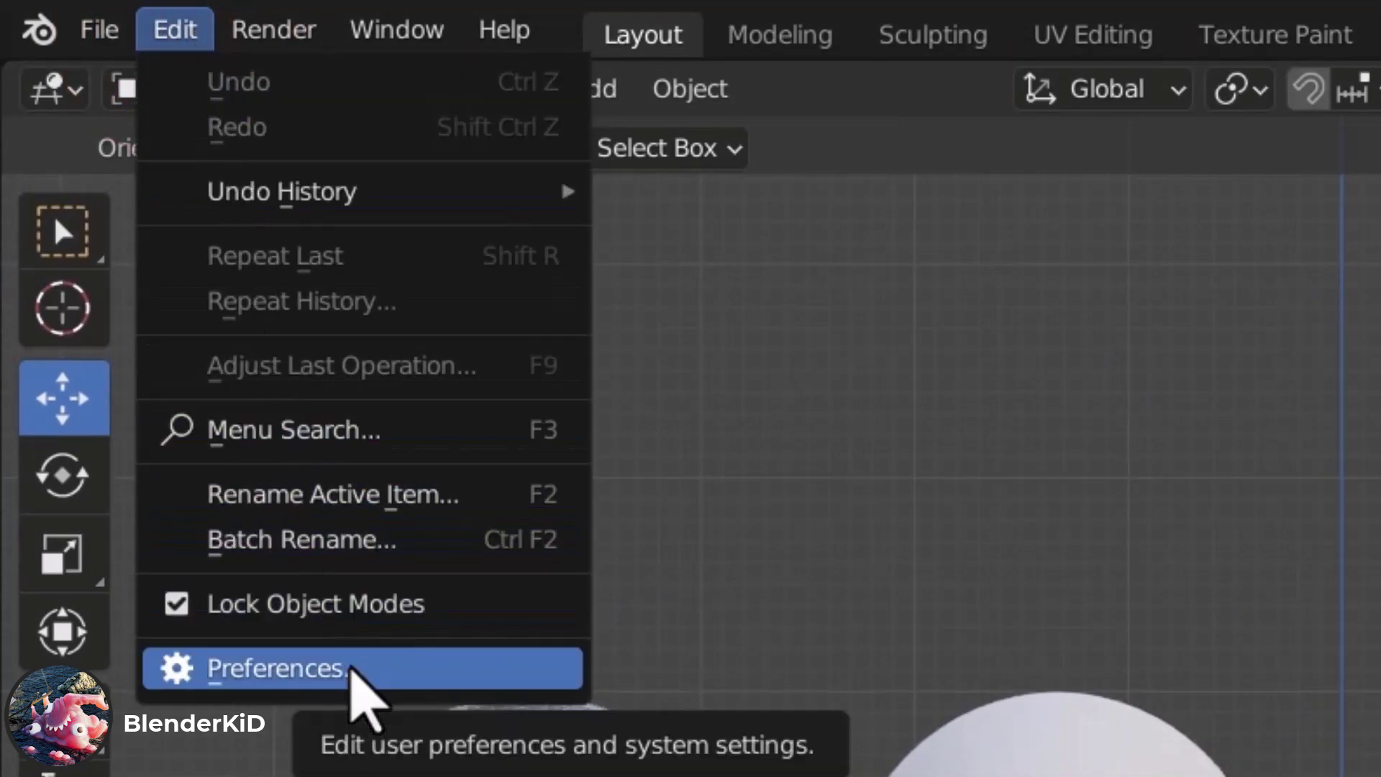
left_click(351, 668)
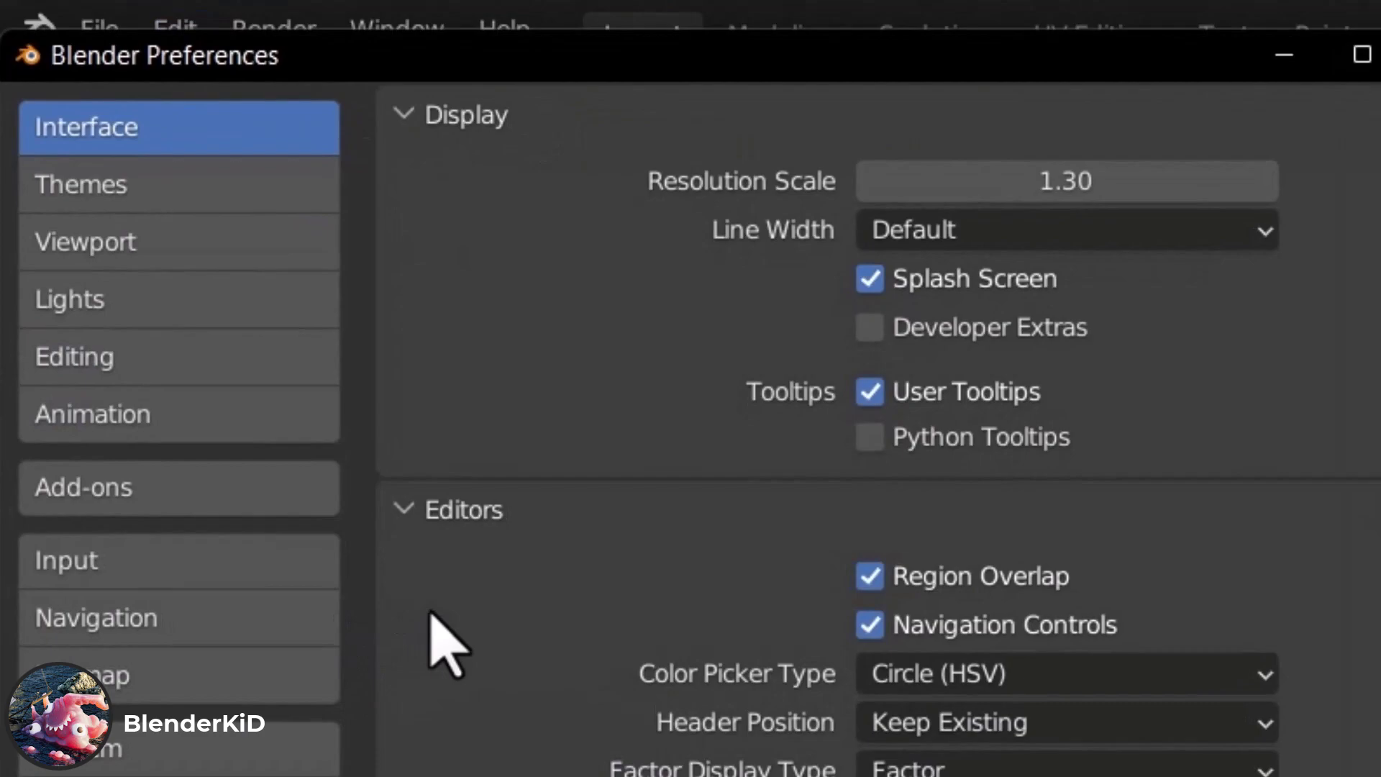
left_click(196, 636)
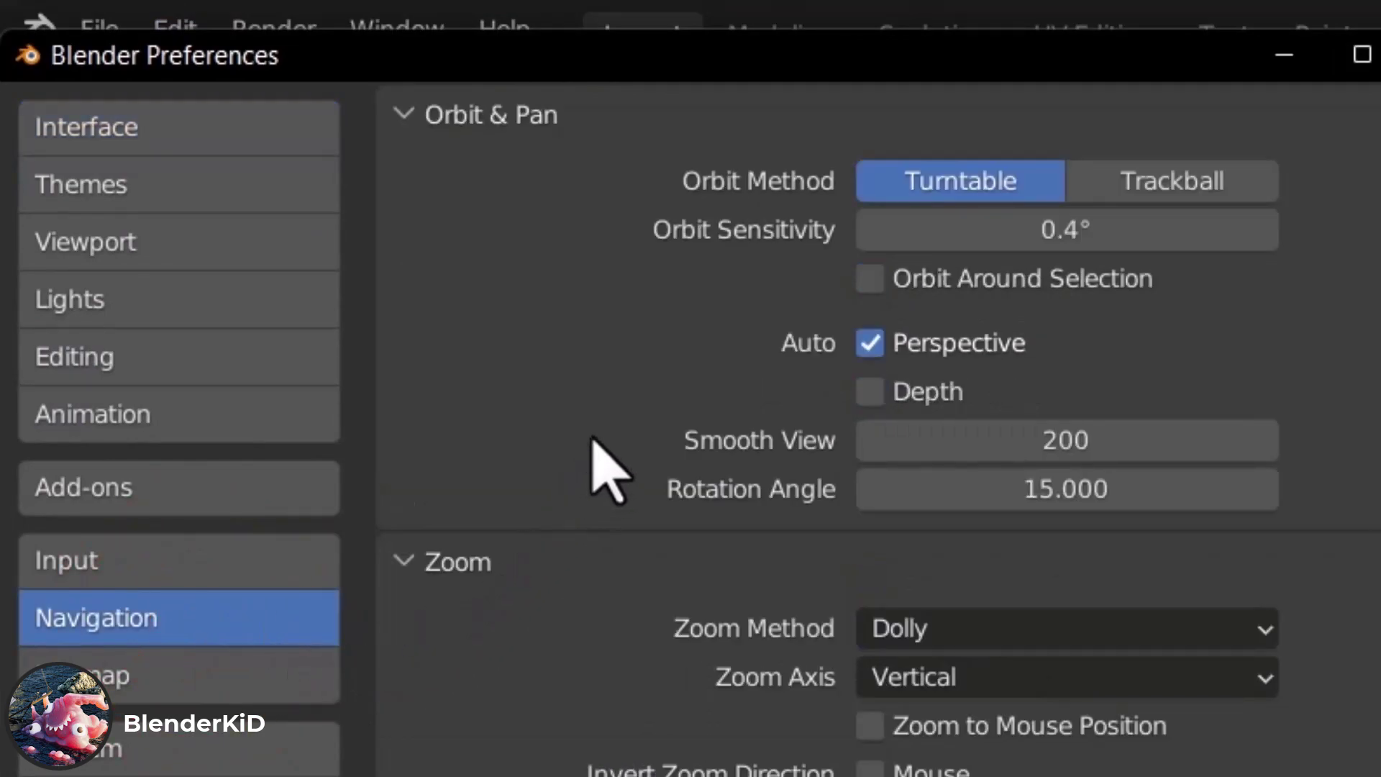
left_click(881, 281)
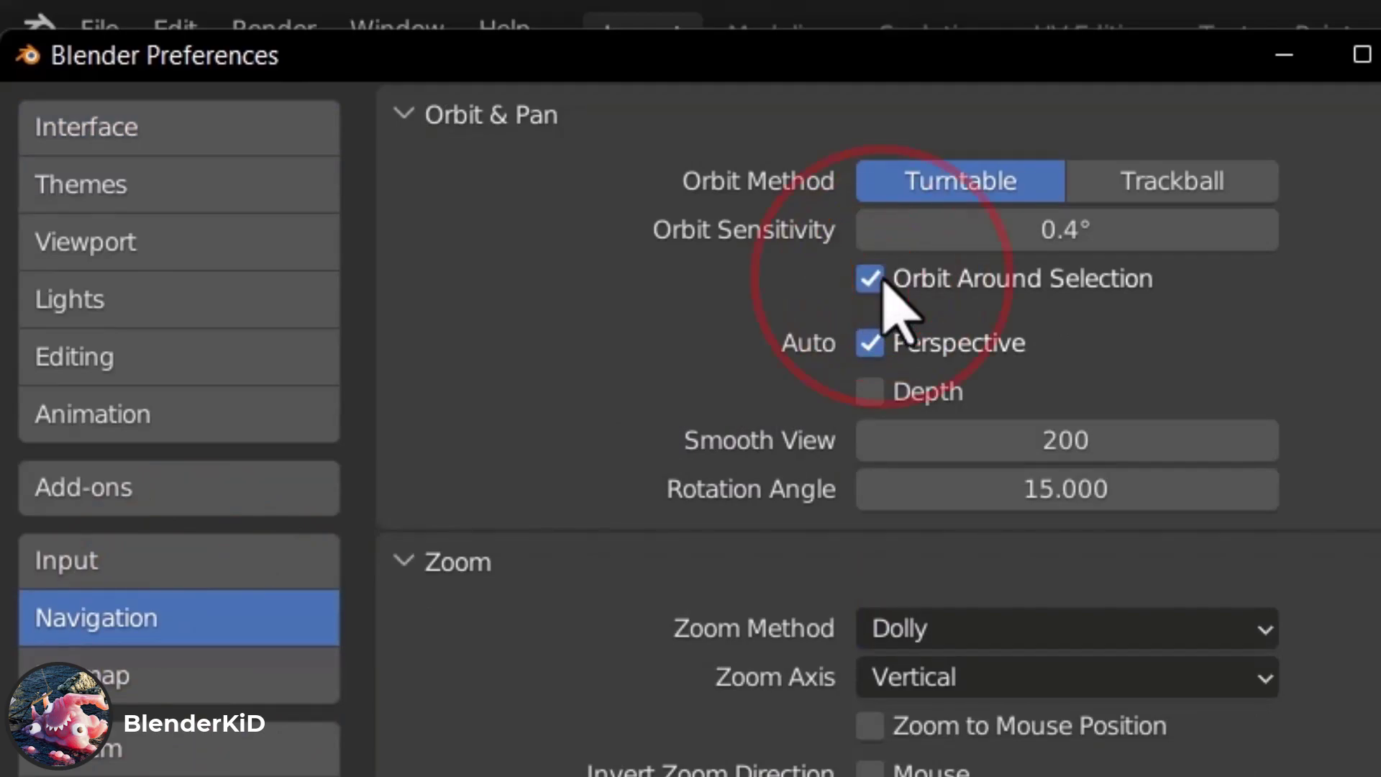
left_click(879, 398)
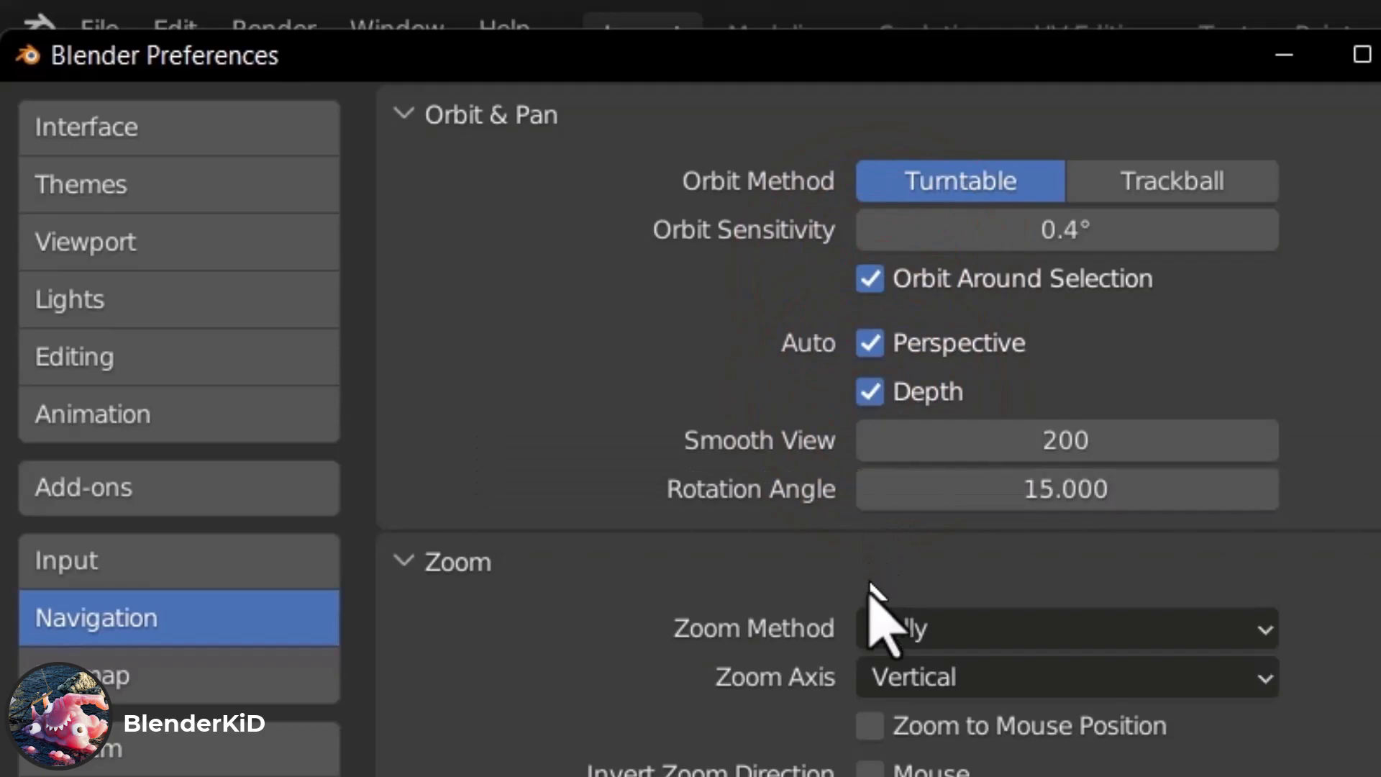
left_click(873, 726)
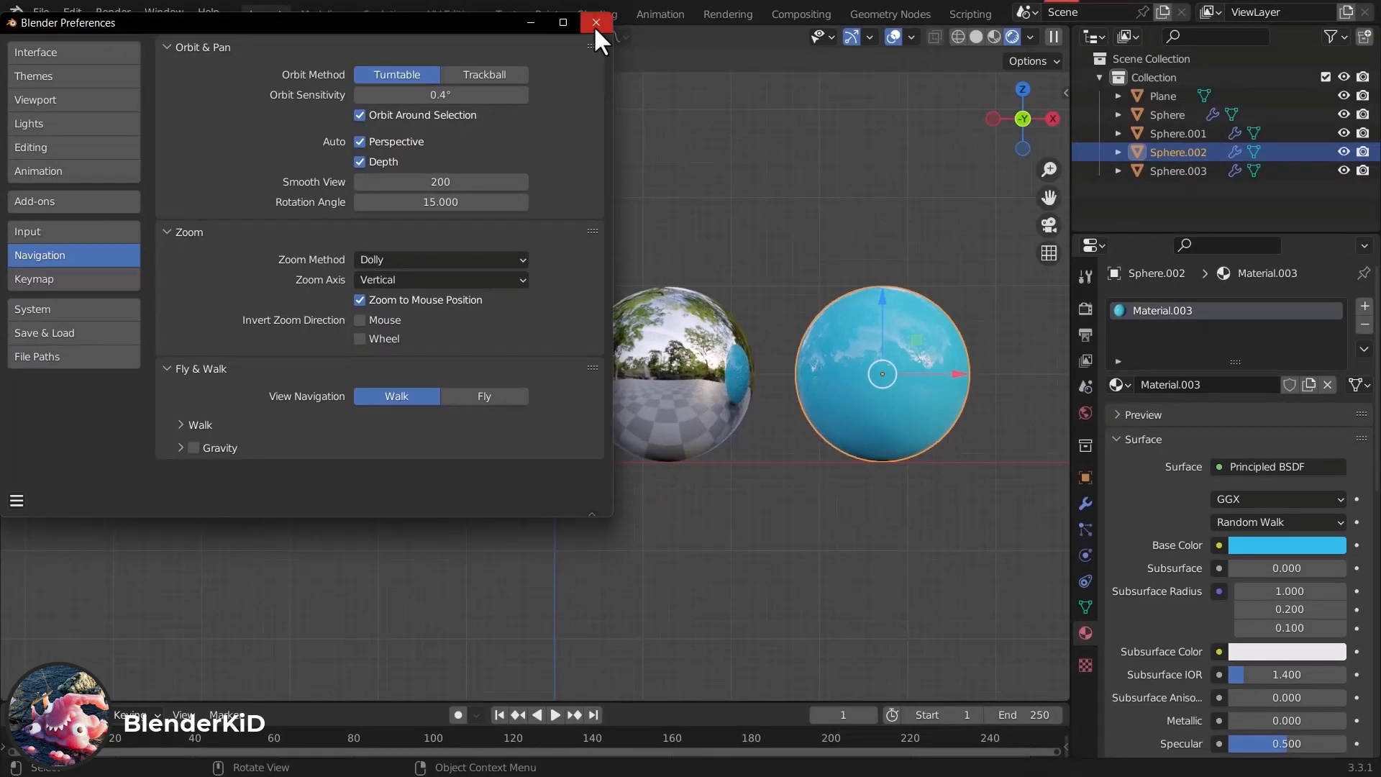
left_click(596, 26)
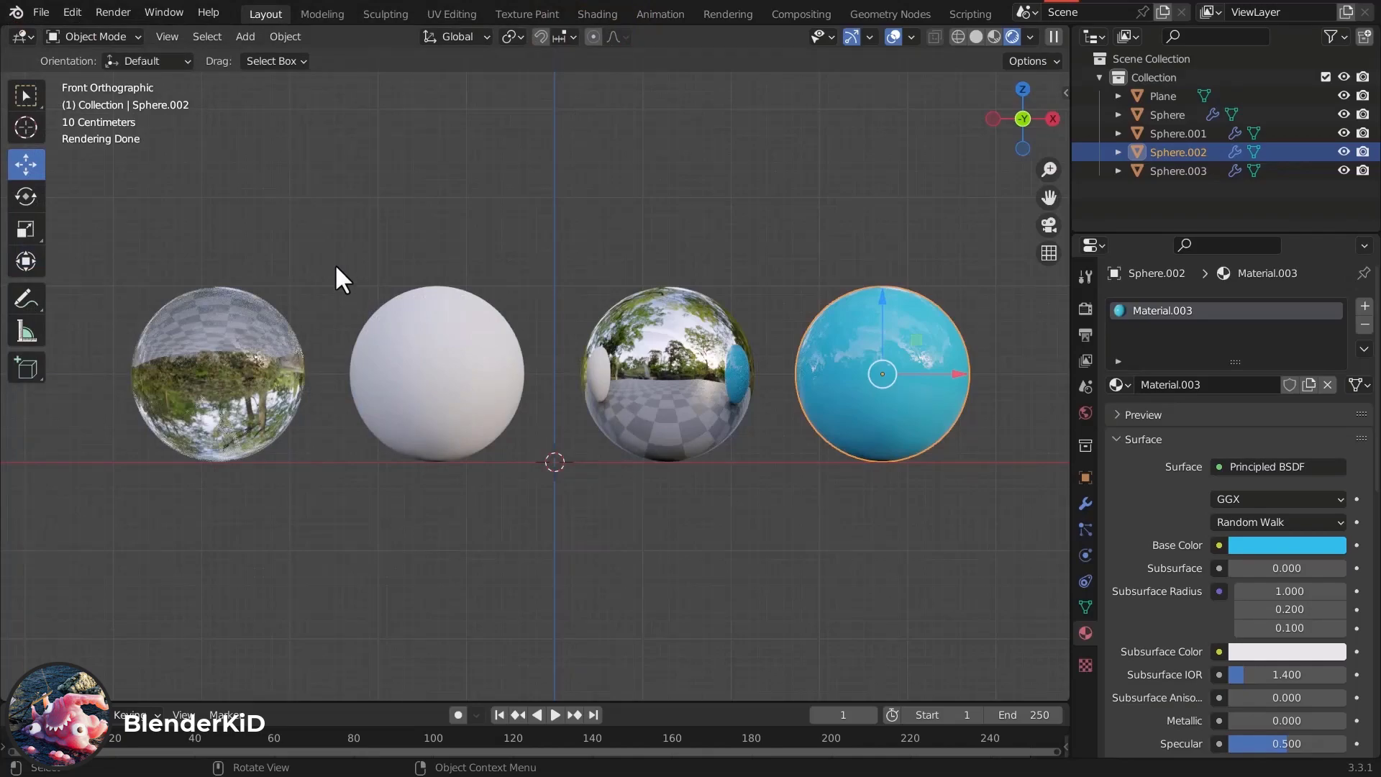
Add a camera to the scene and align the active camera to the current front view
left_click(257, 40)
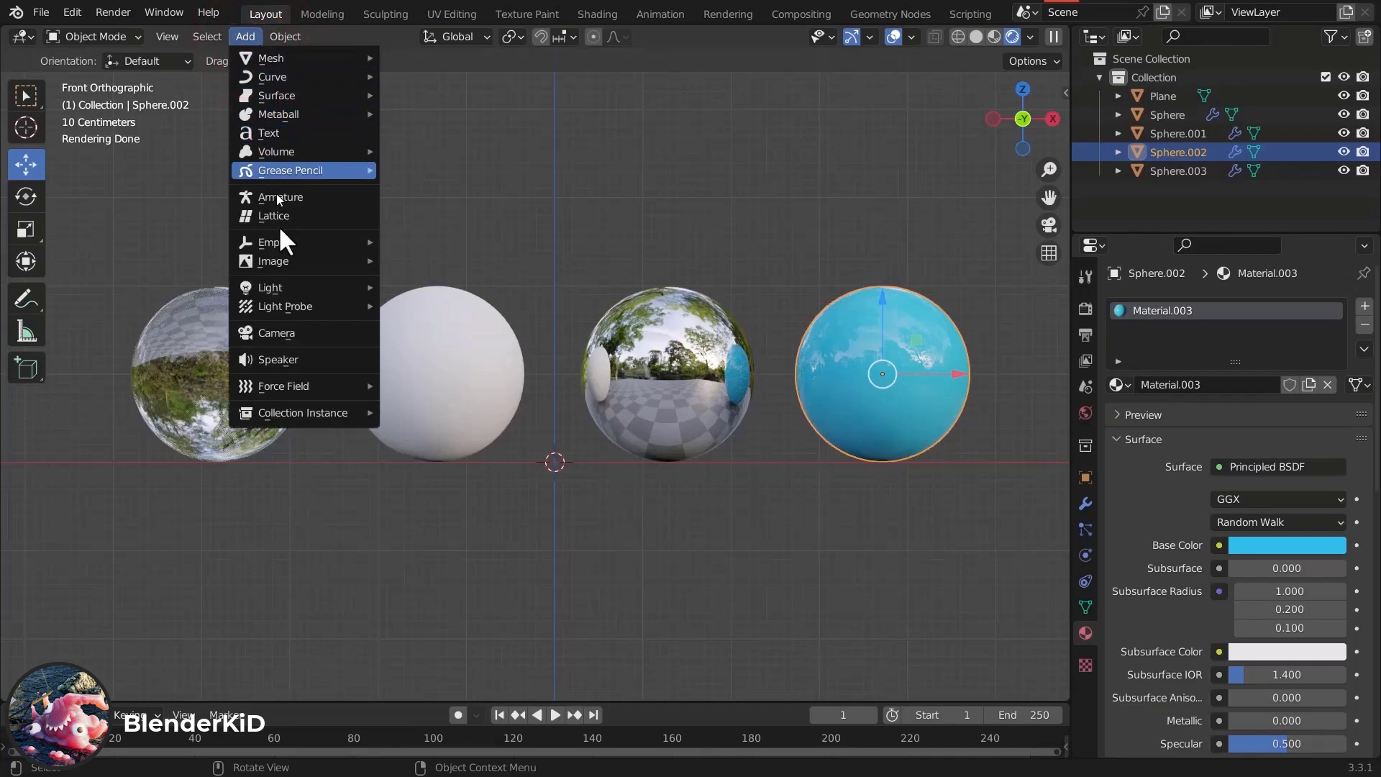
left_click(287, 339)
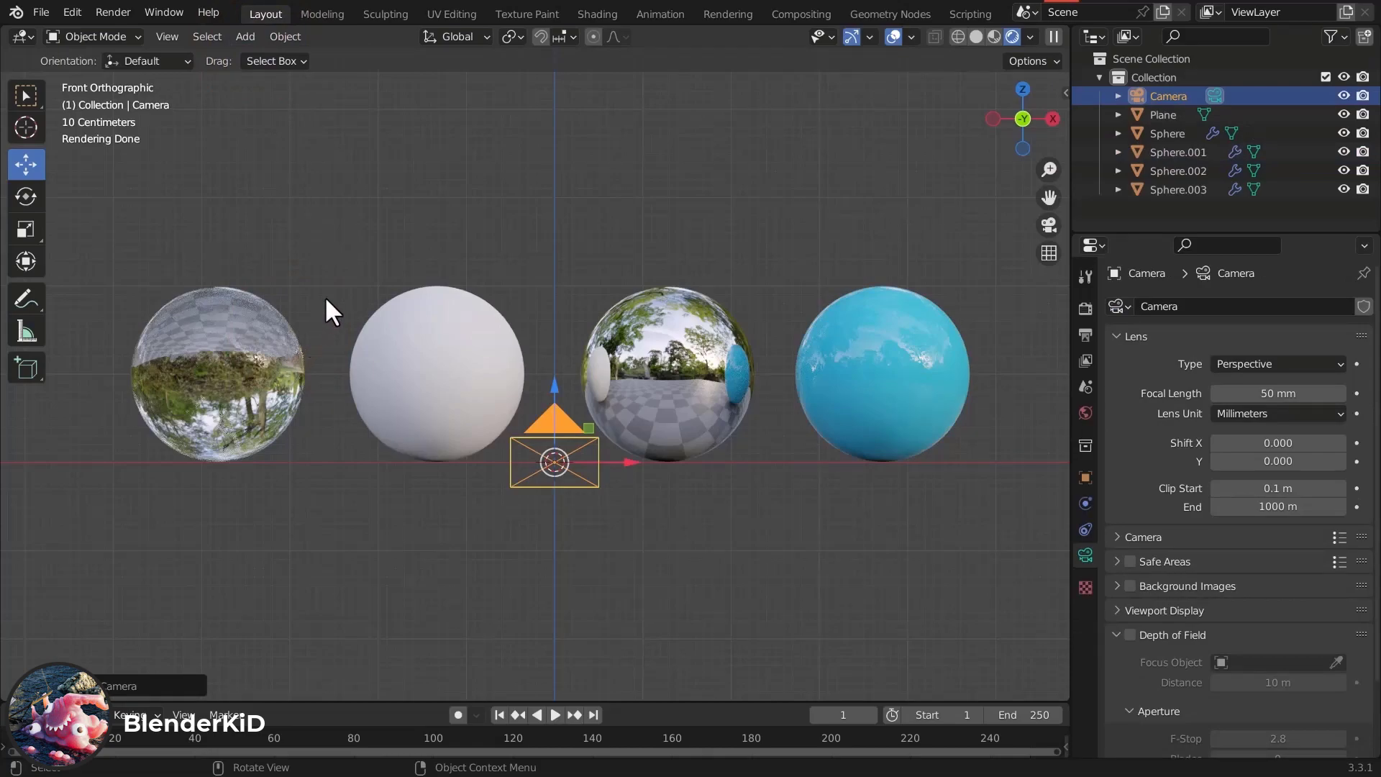
left_click(177, 36)
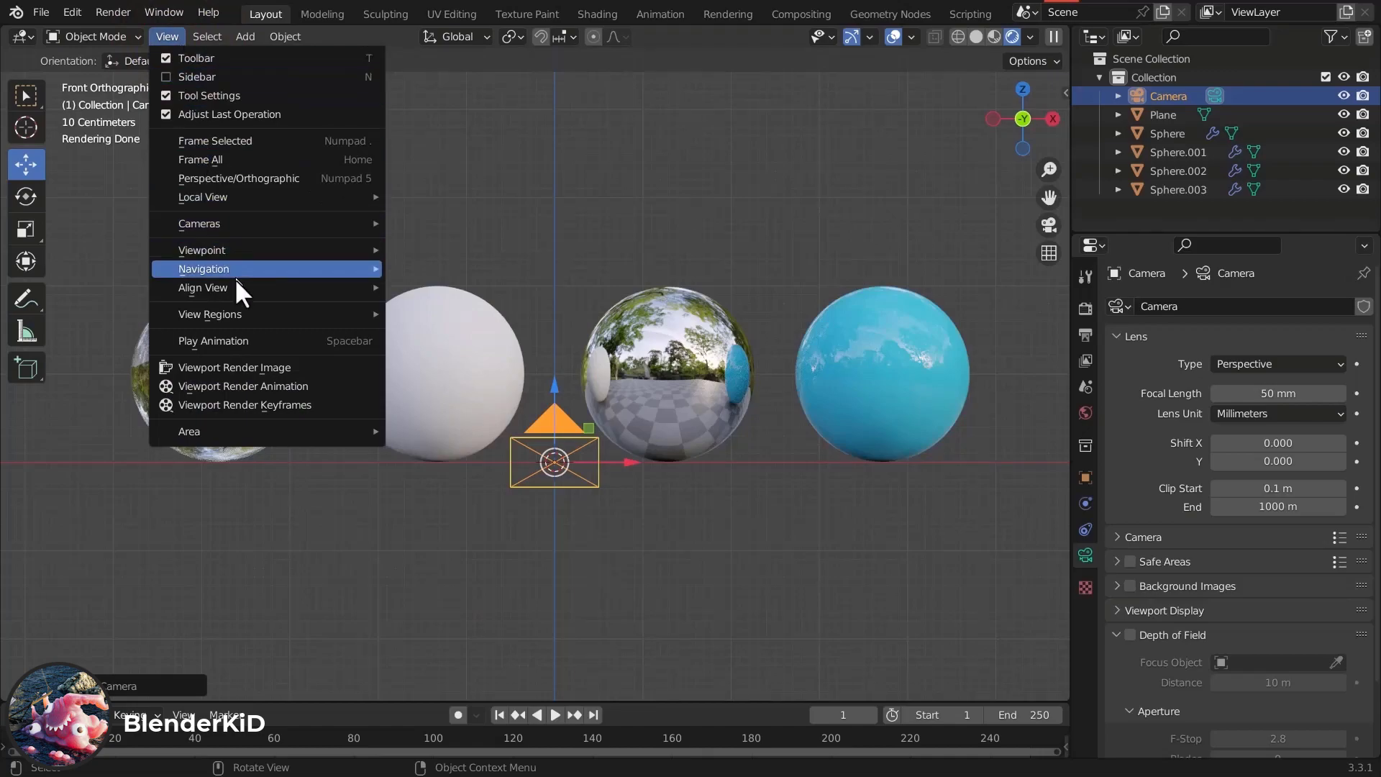
mouse_move(237, 283)
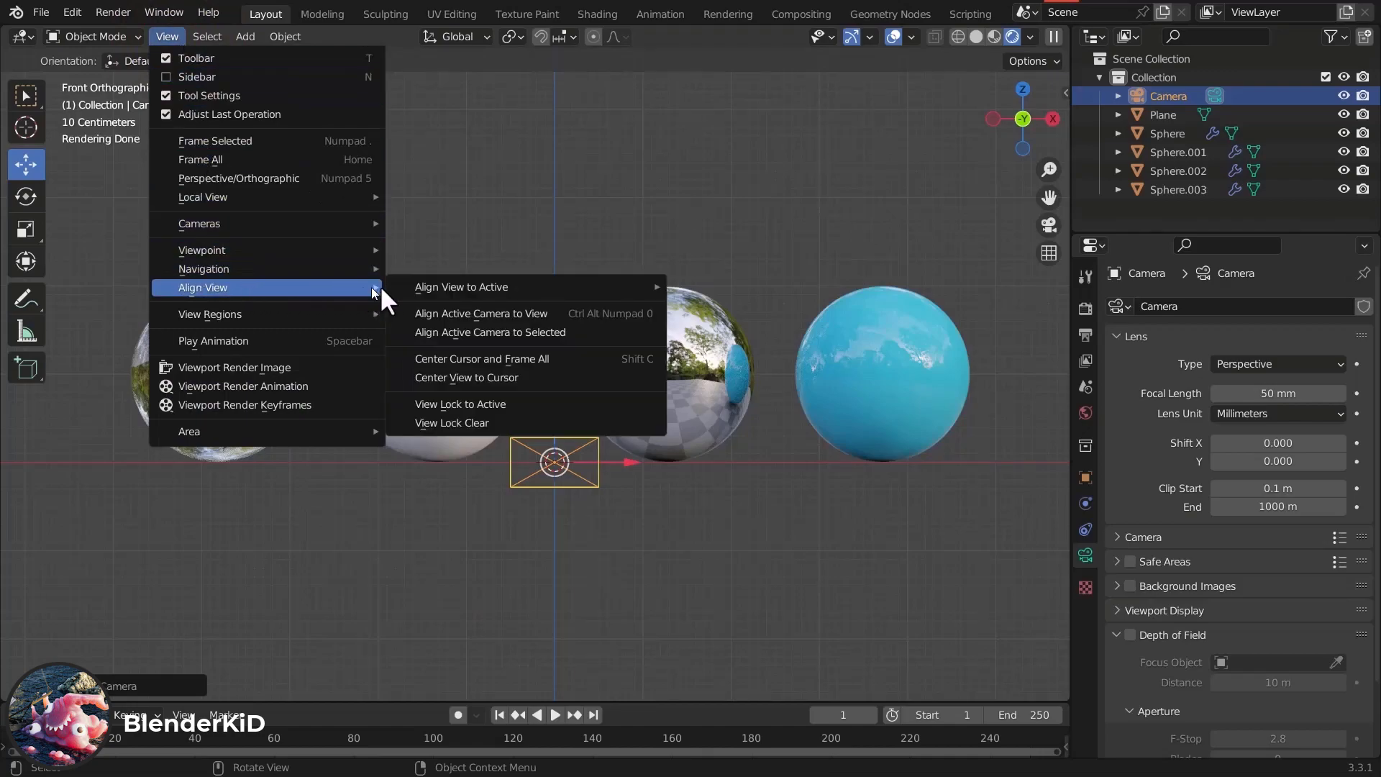
mouse_move(526, 291)
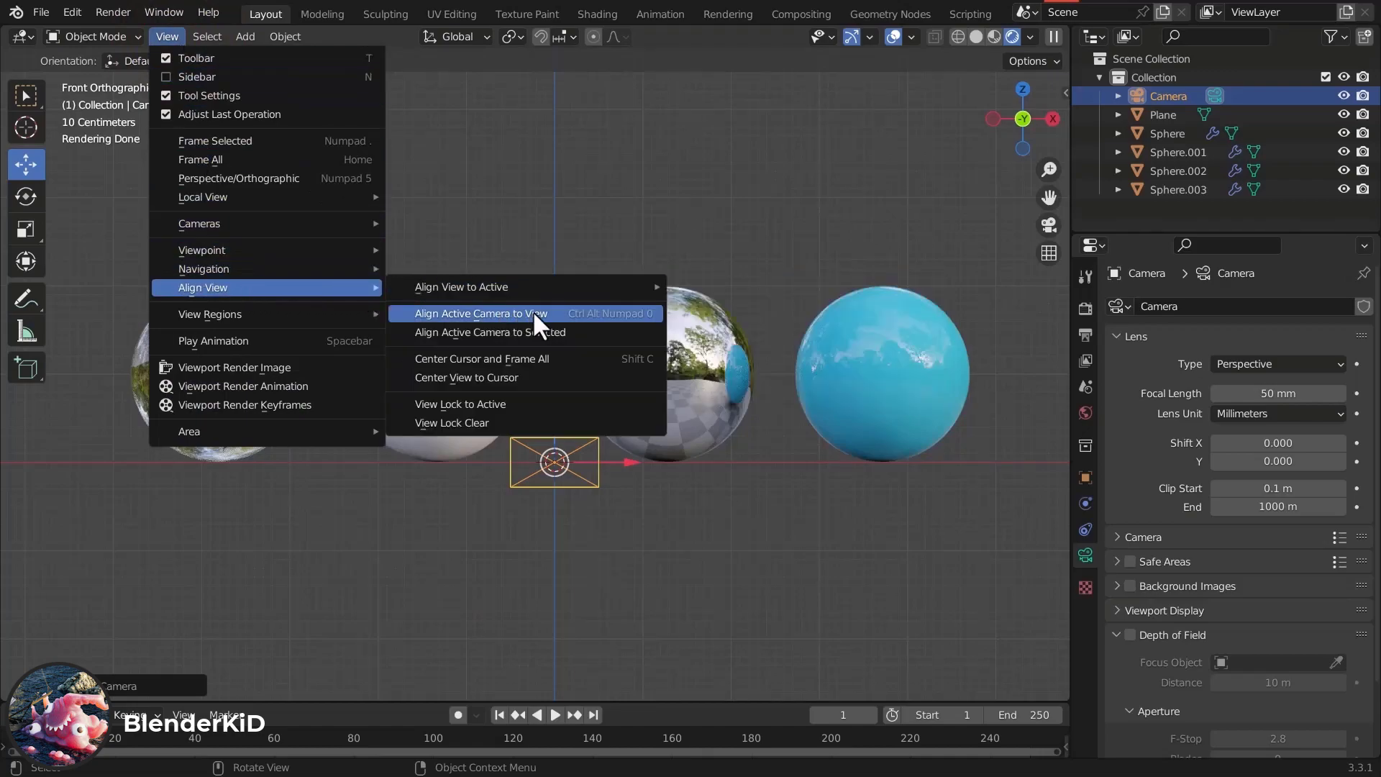
left_click(533, 313)
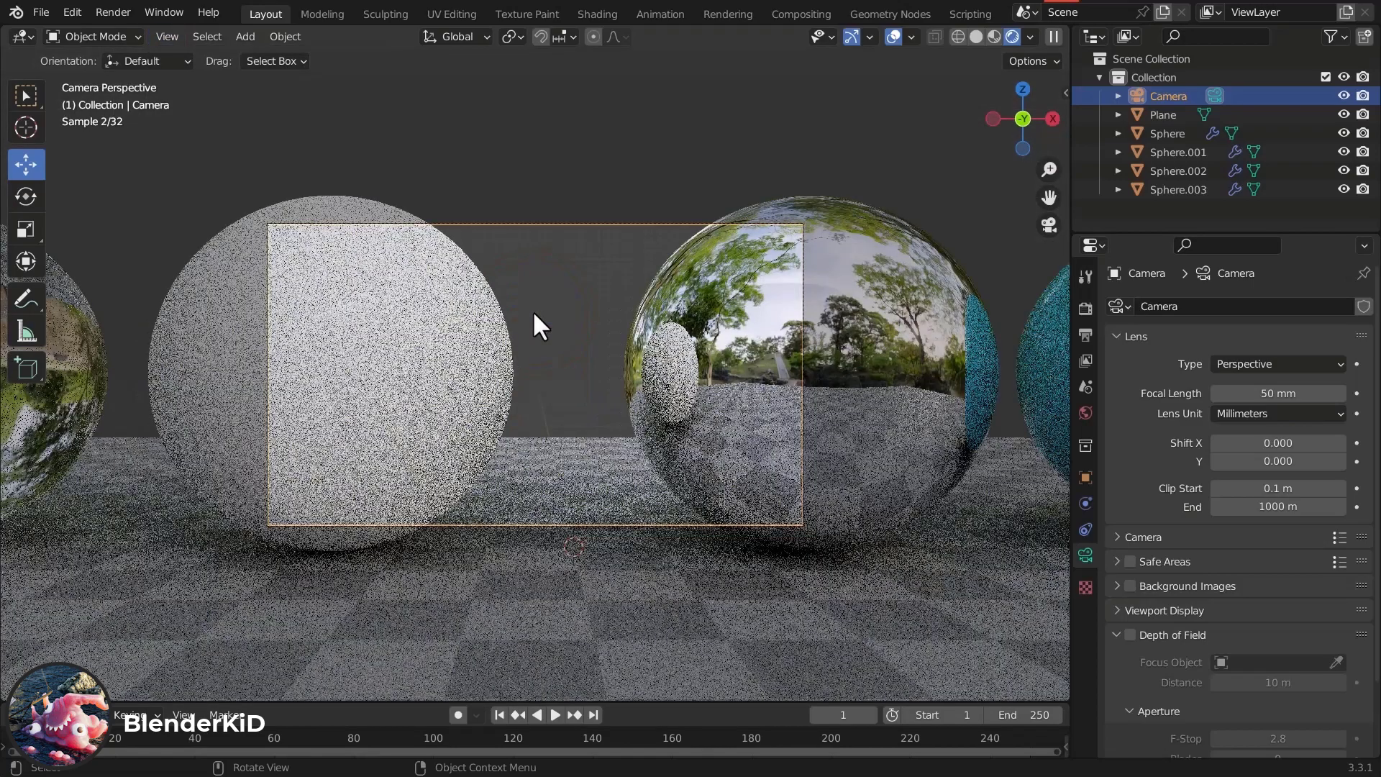
left_click(533, 313)
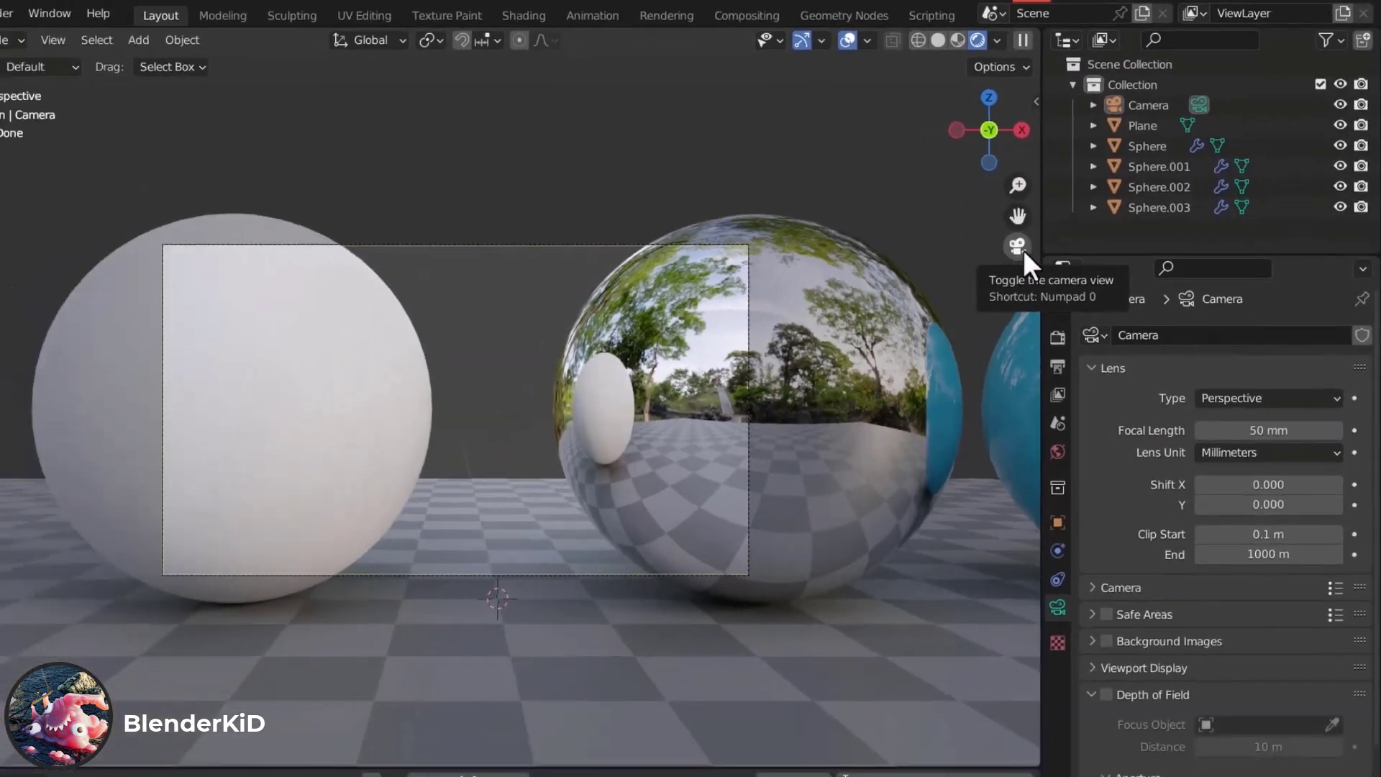
Toggle between the camera view and the front view, finishing in the camera view
left_click(719, 455)
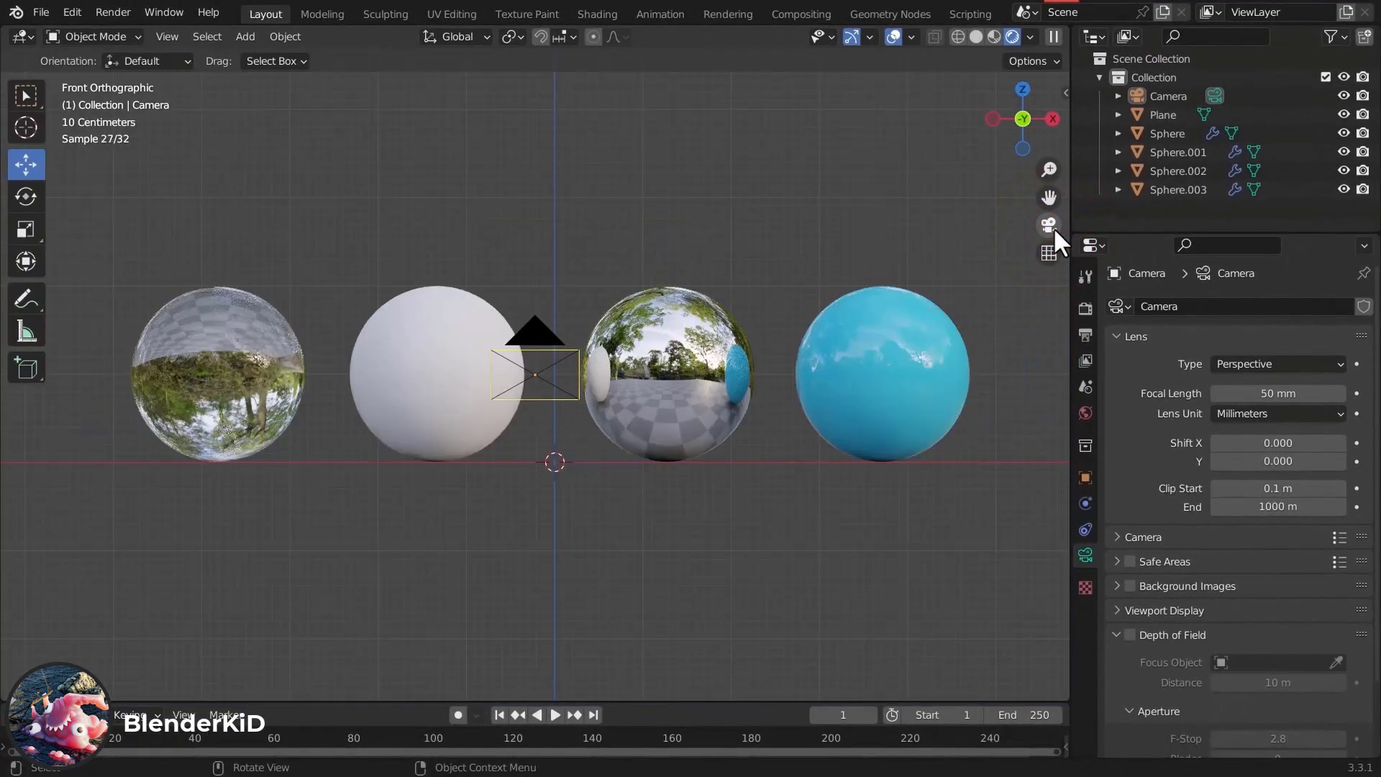
left_click(1049, 226)
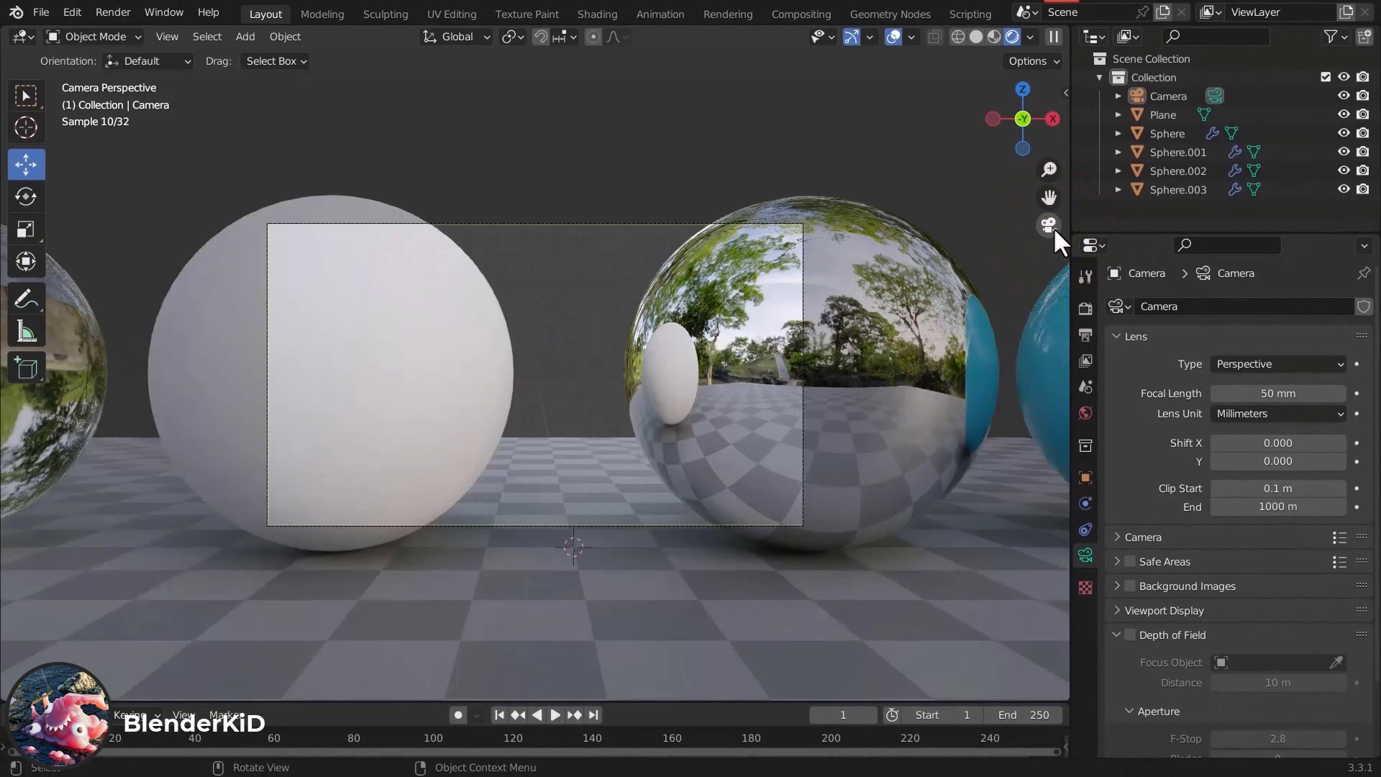
left_click(1053, 227)
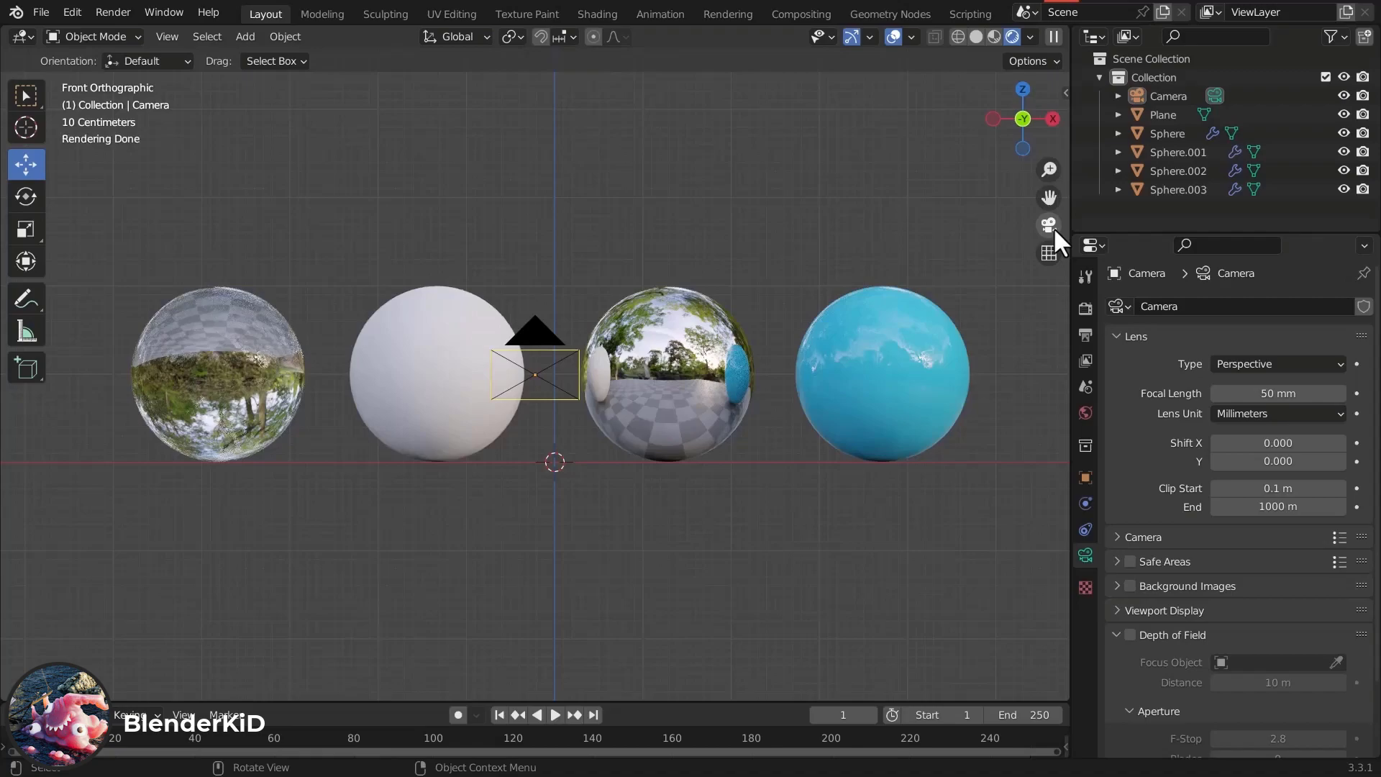
left_click(1053, 227)
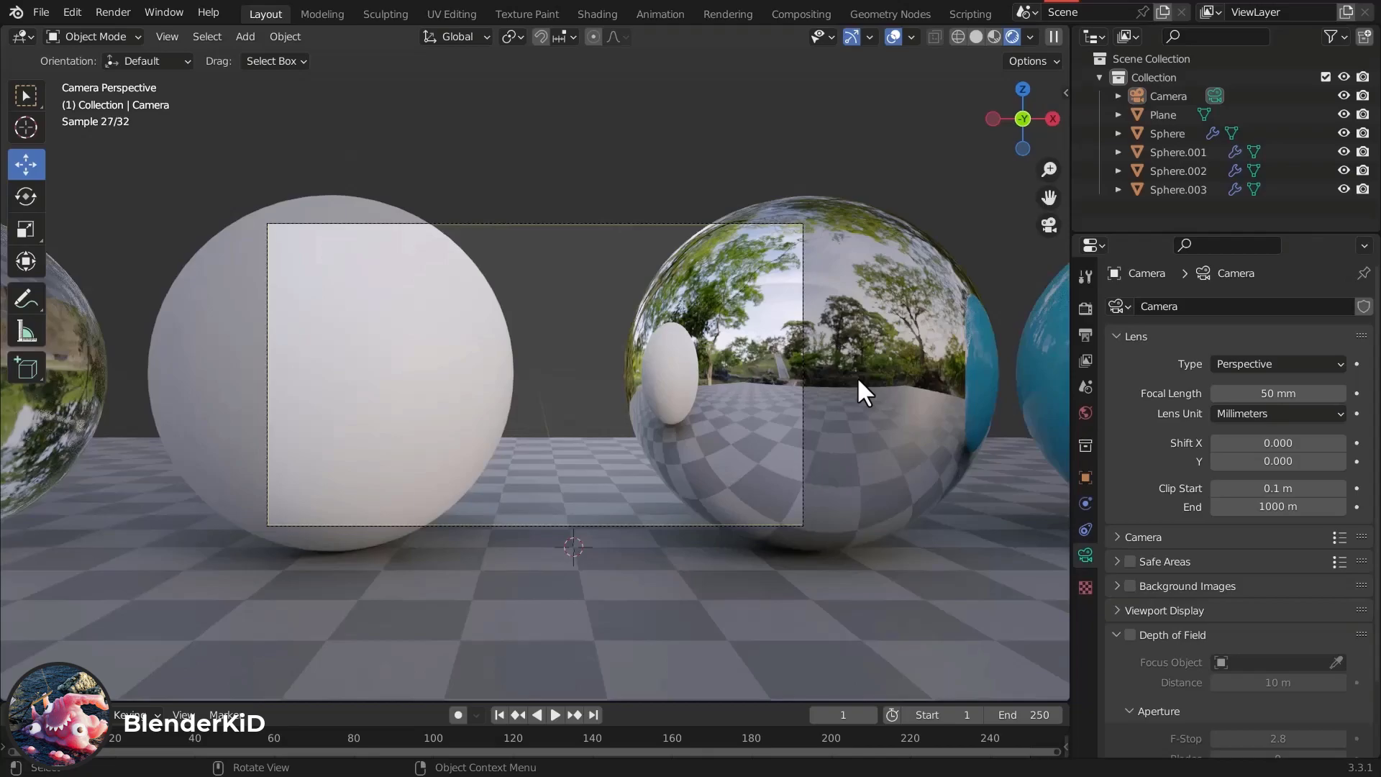
Lock the camera to the view in the sidebar's View Lock settings
key("n")
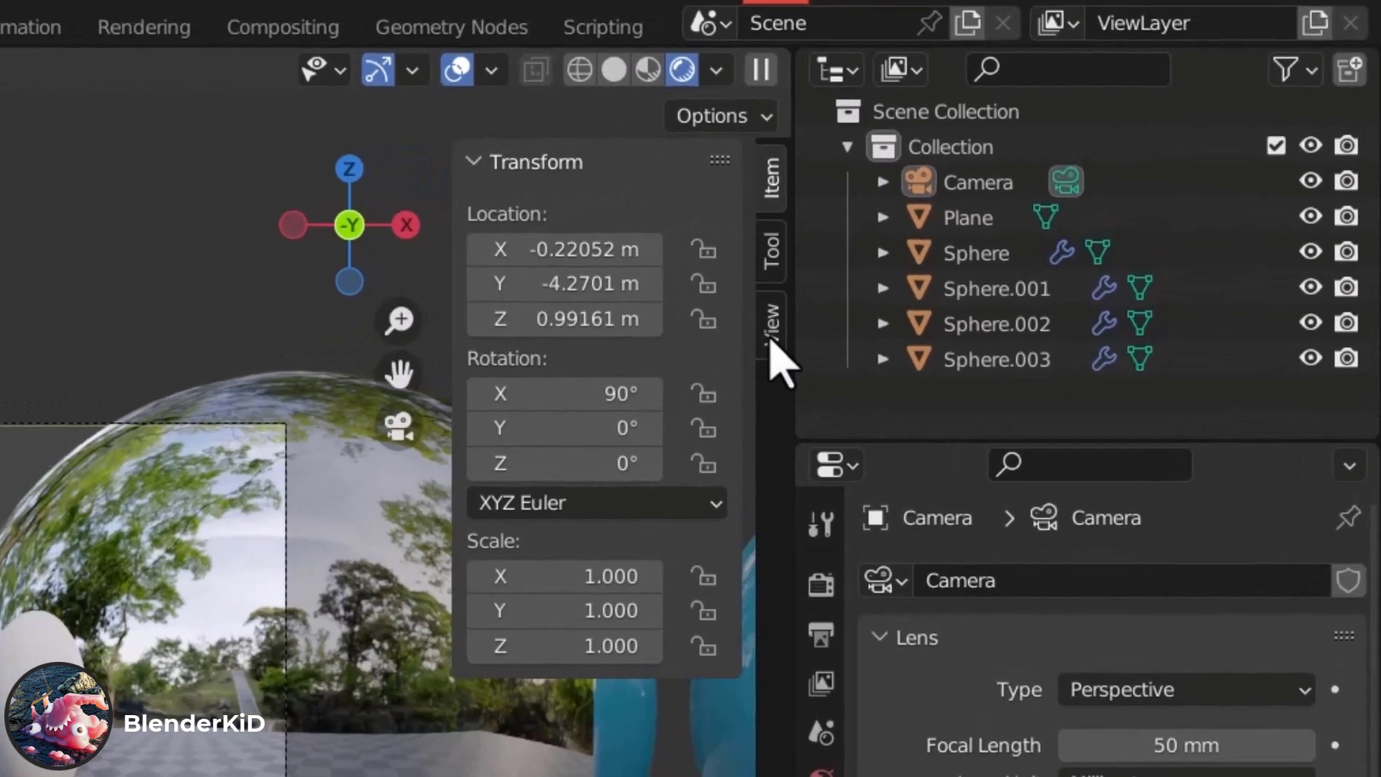
left_click(775, 351)
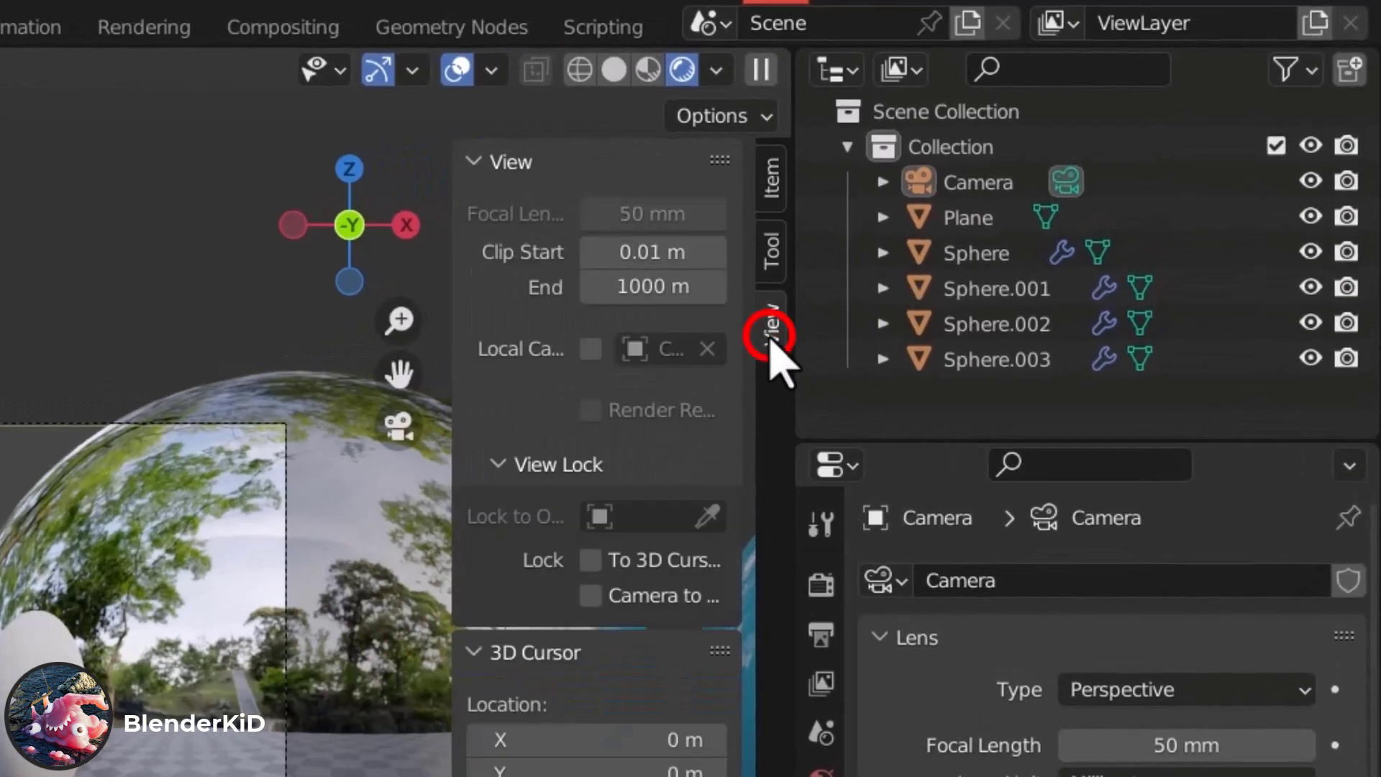
left_click_drag(453, 585, 388, 591)
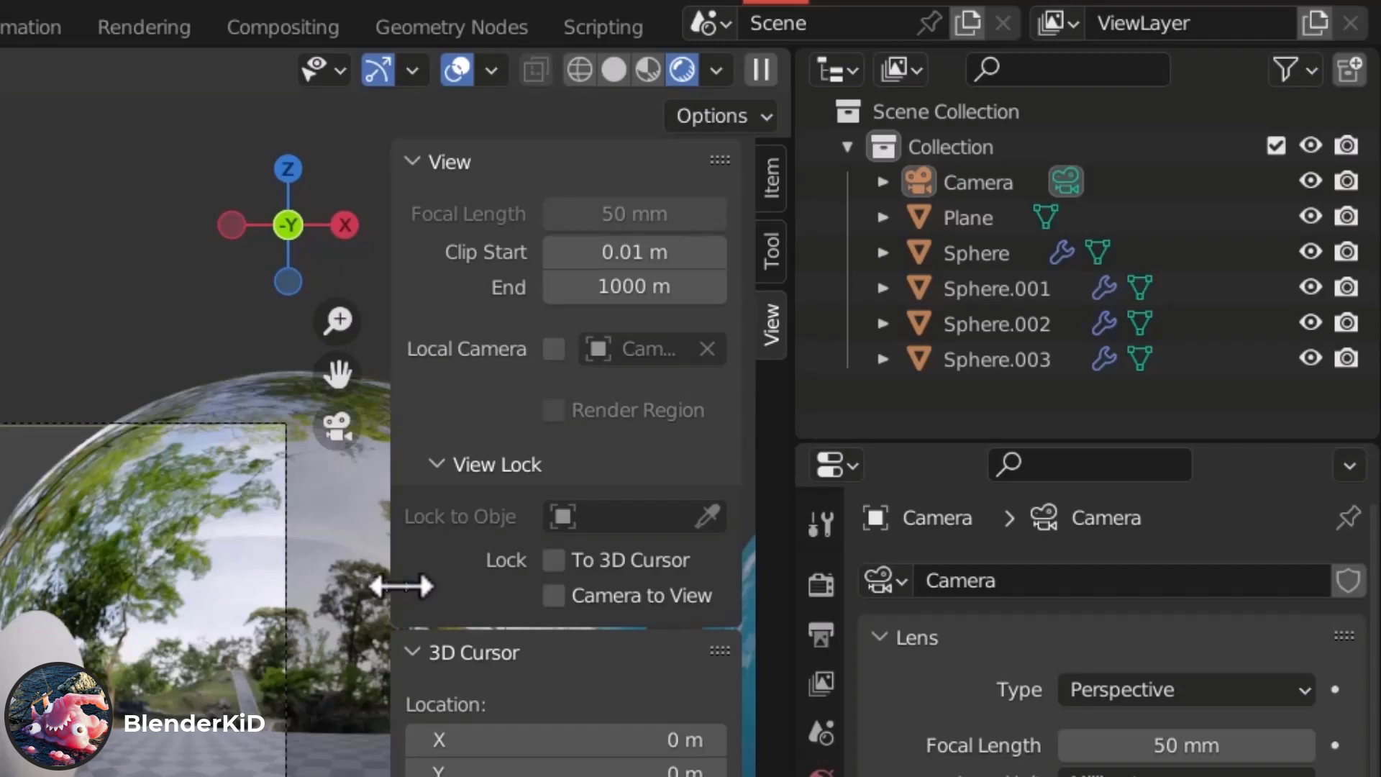
left_click(554, 596)
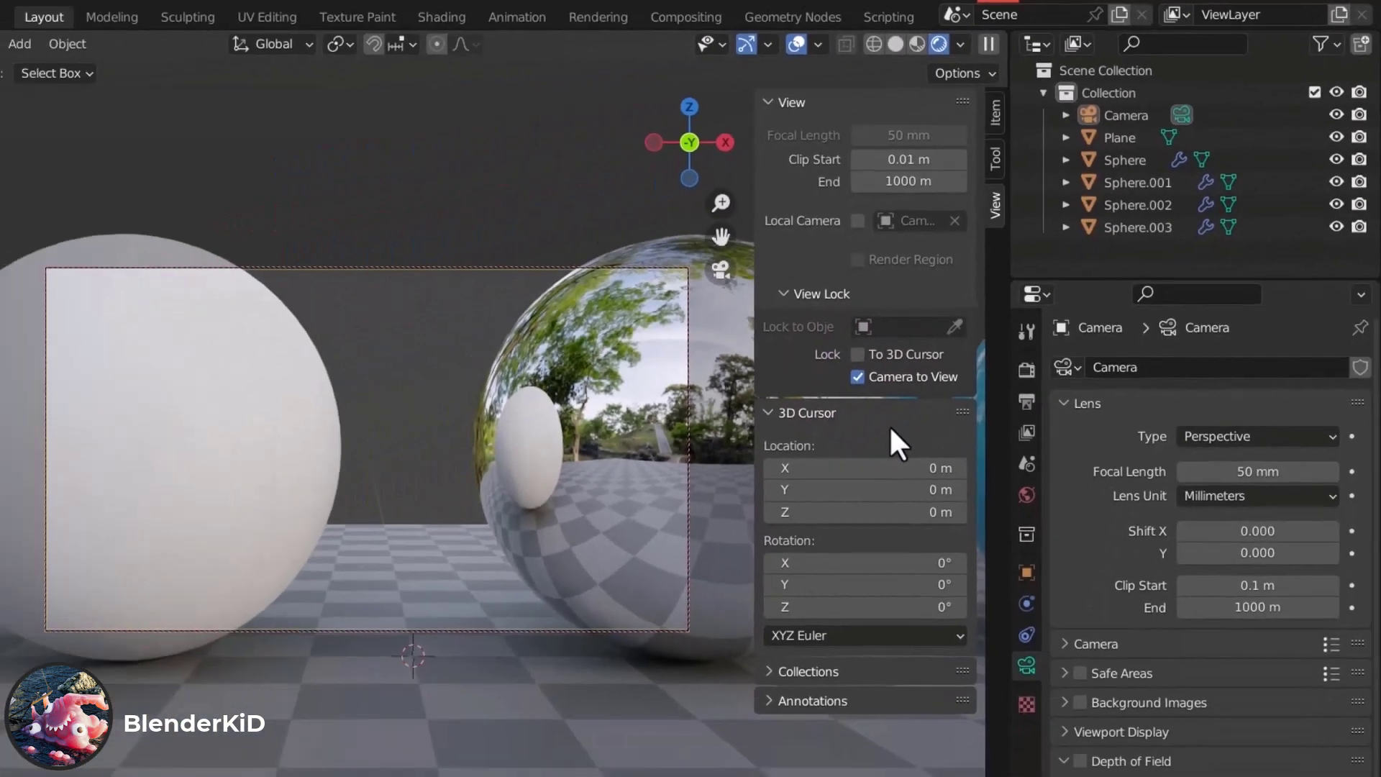
Hide the sidebar, then pull back, raise and tilt the locked camera until all four spheres fit in its frame
left_click(757, 585)
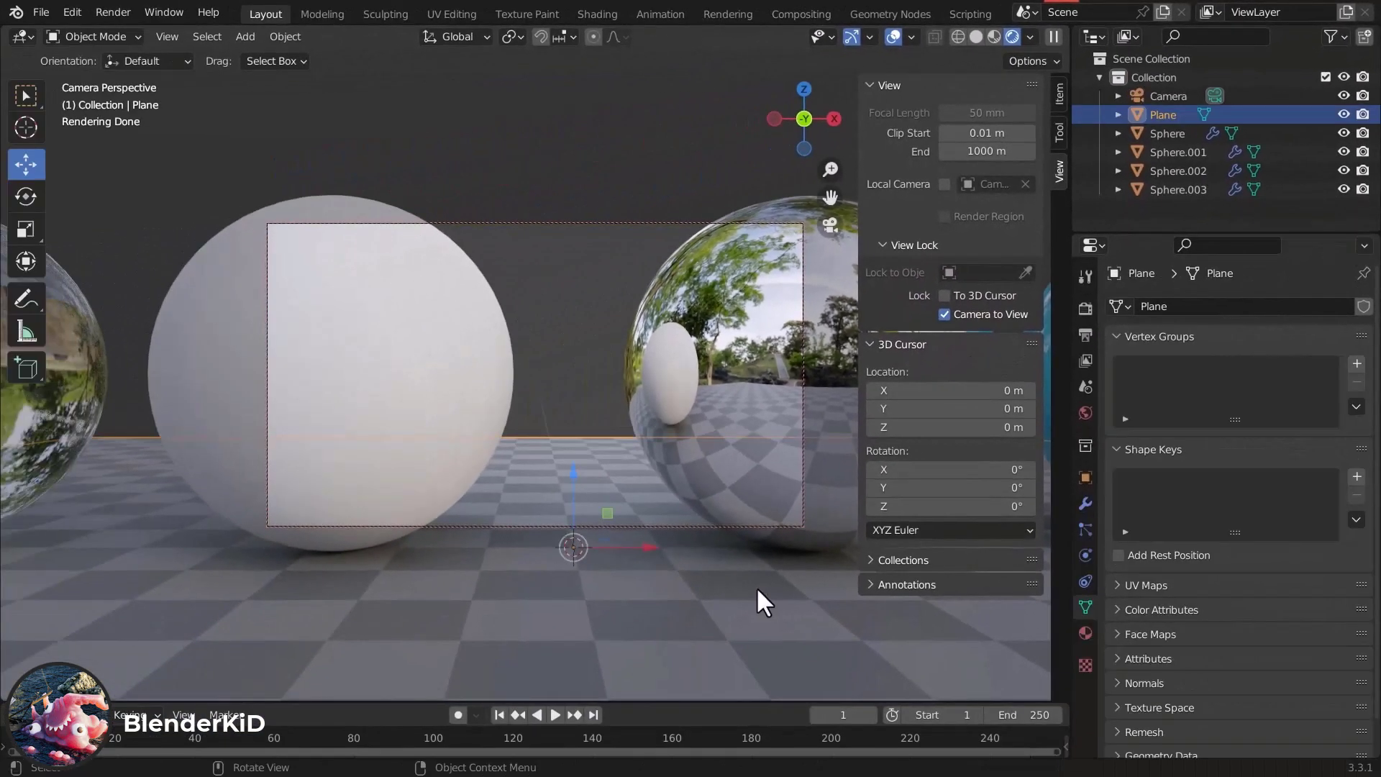
key("n")
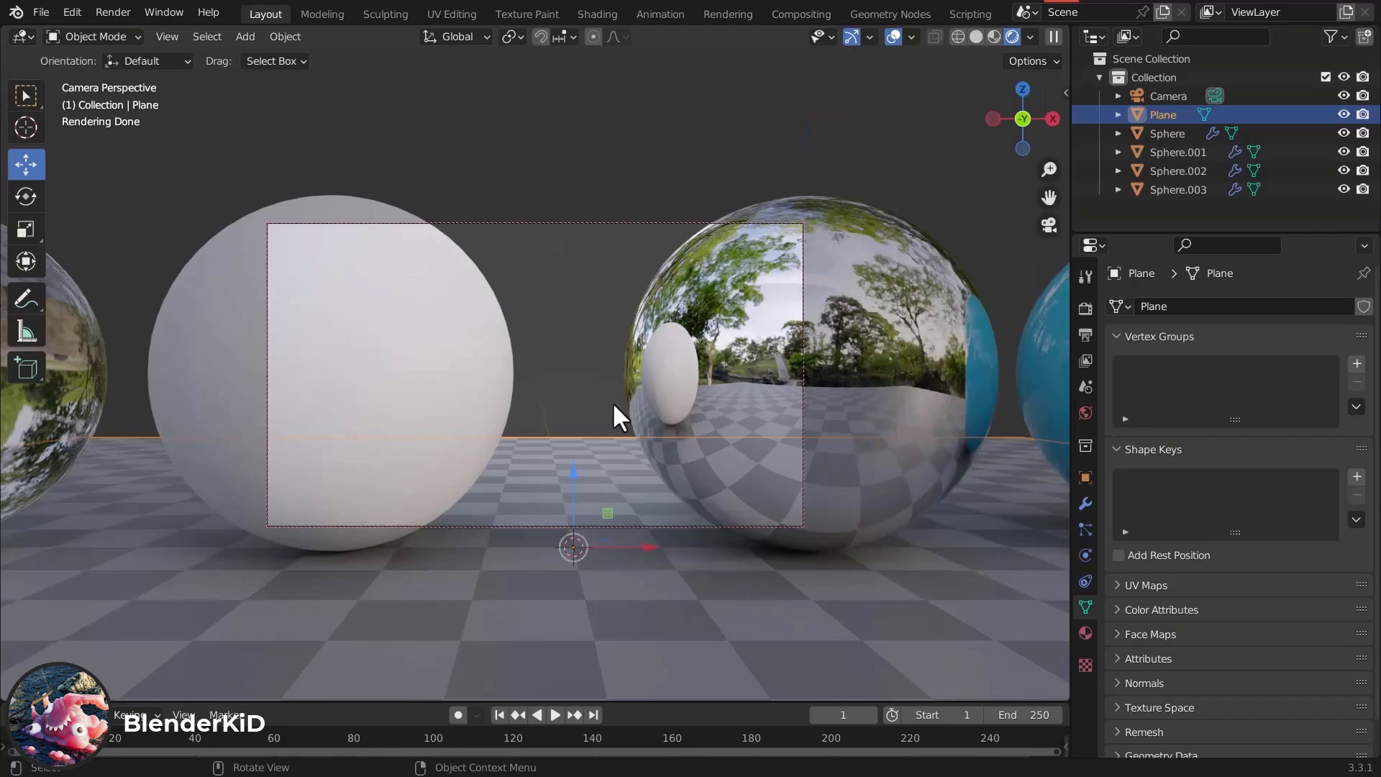
scroll(586, 325, "down", 6)
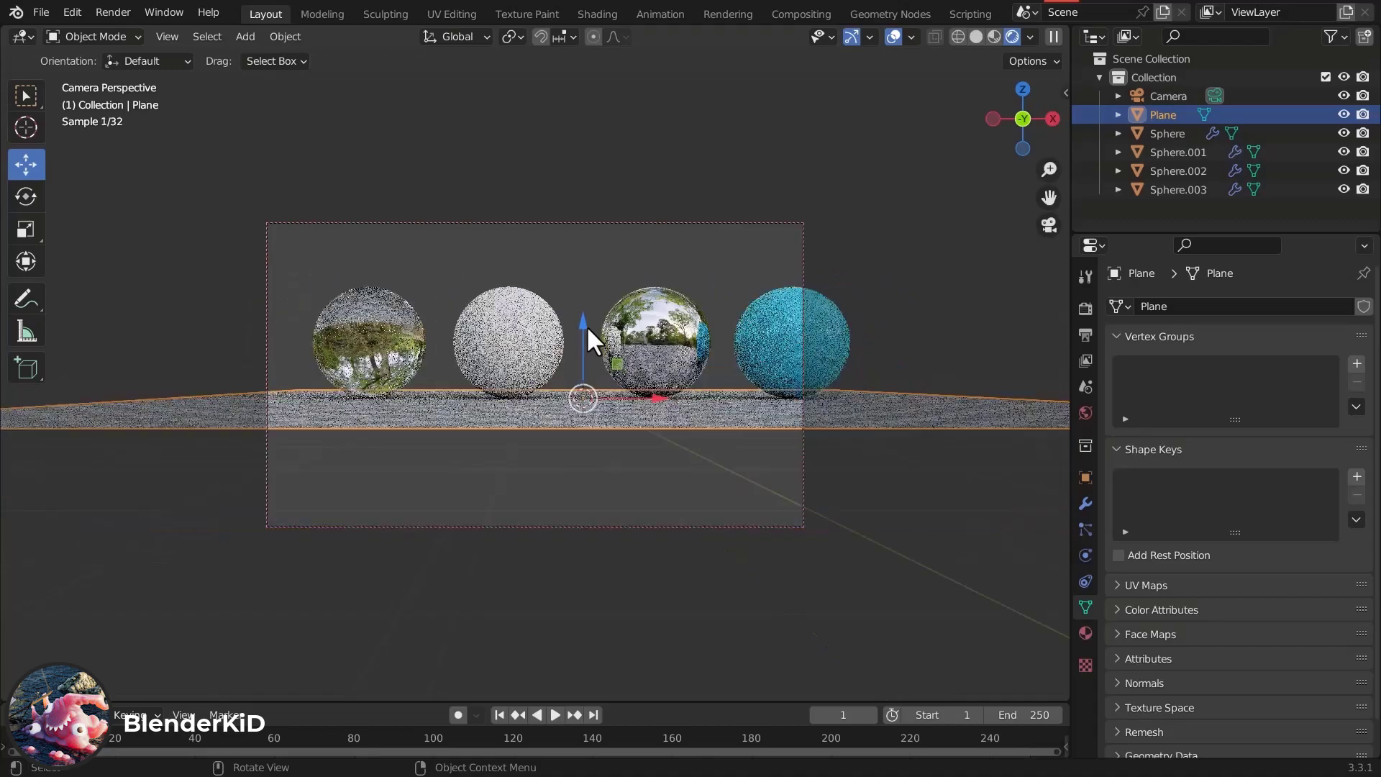
middle_click_drag(619, 335, 576, 369, "shift")
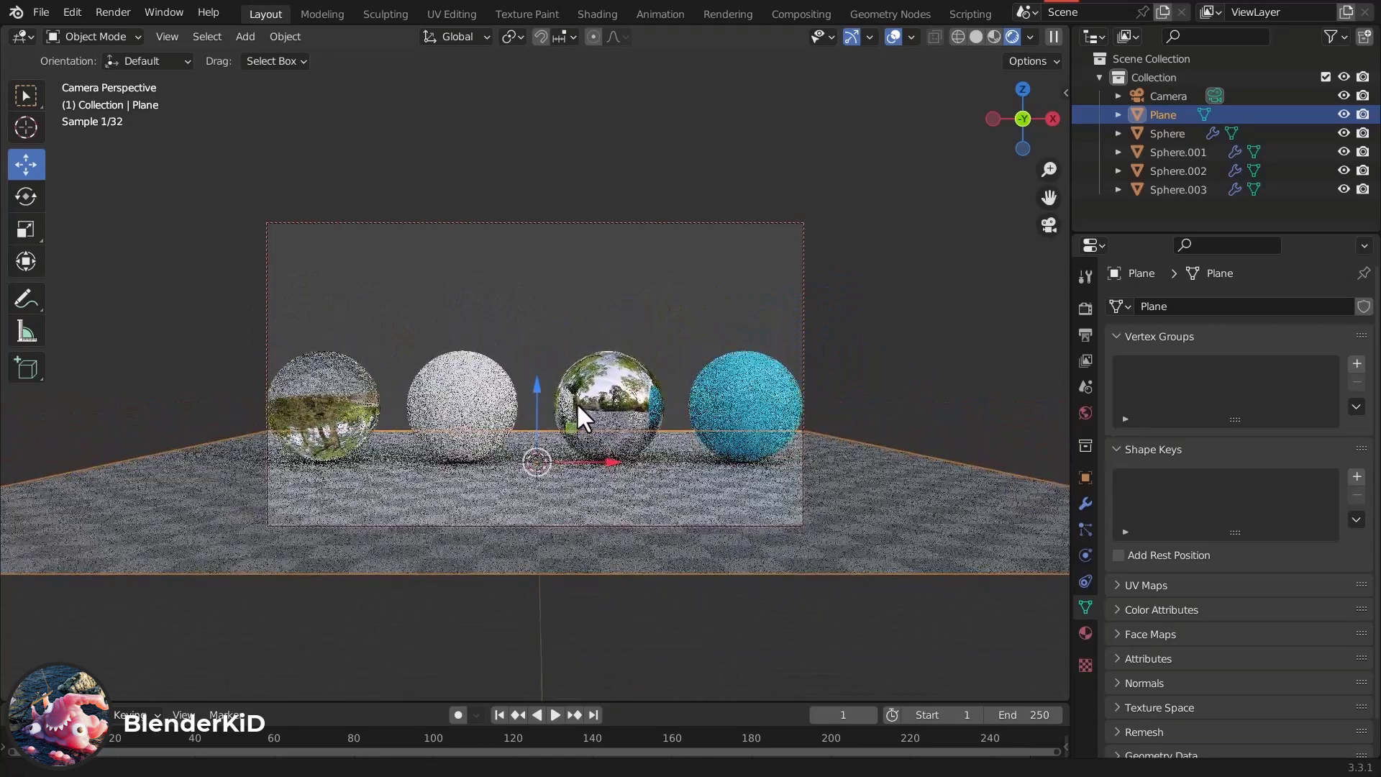
scroll(575, 385, "down", 1)
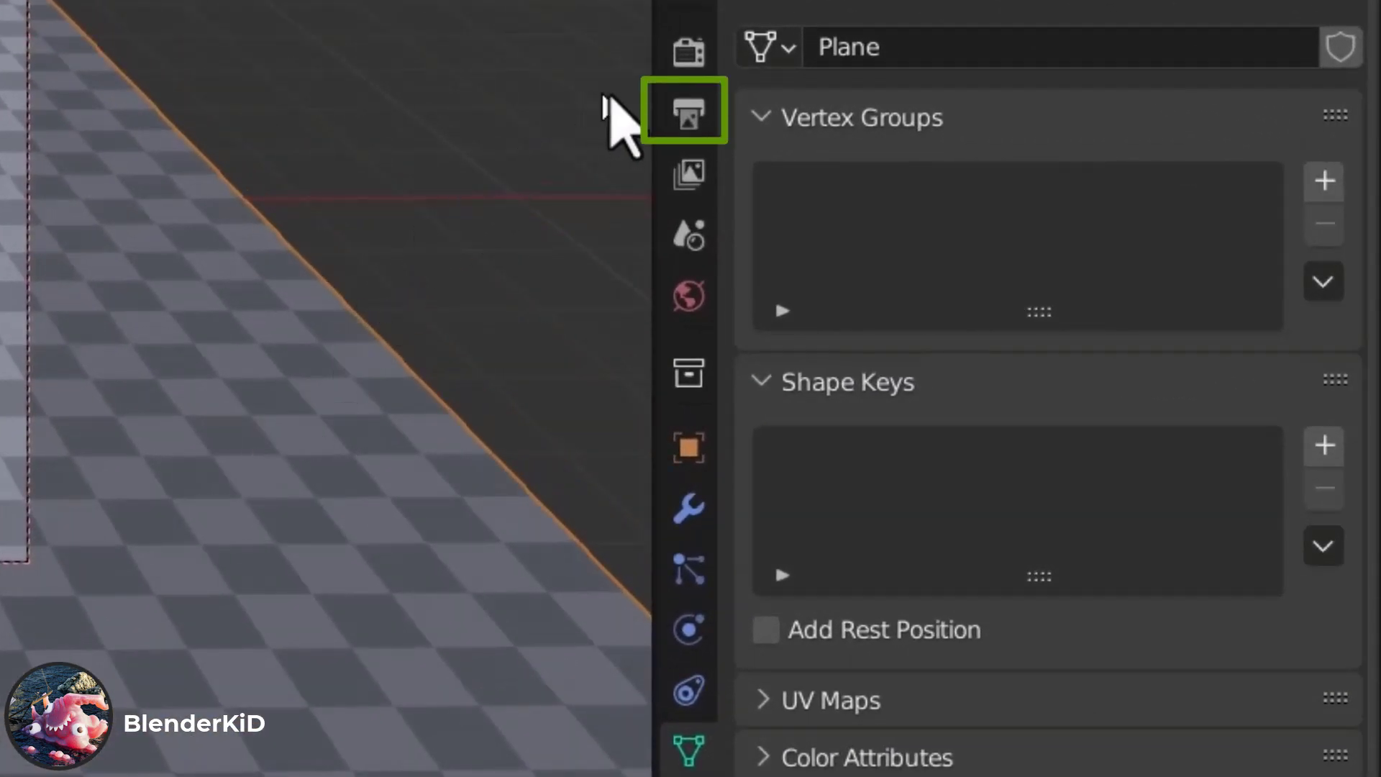
Set the output resolution Y to 800 px and enable Render Region with Crop to Render Region
left_click(690, 119)
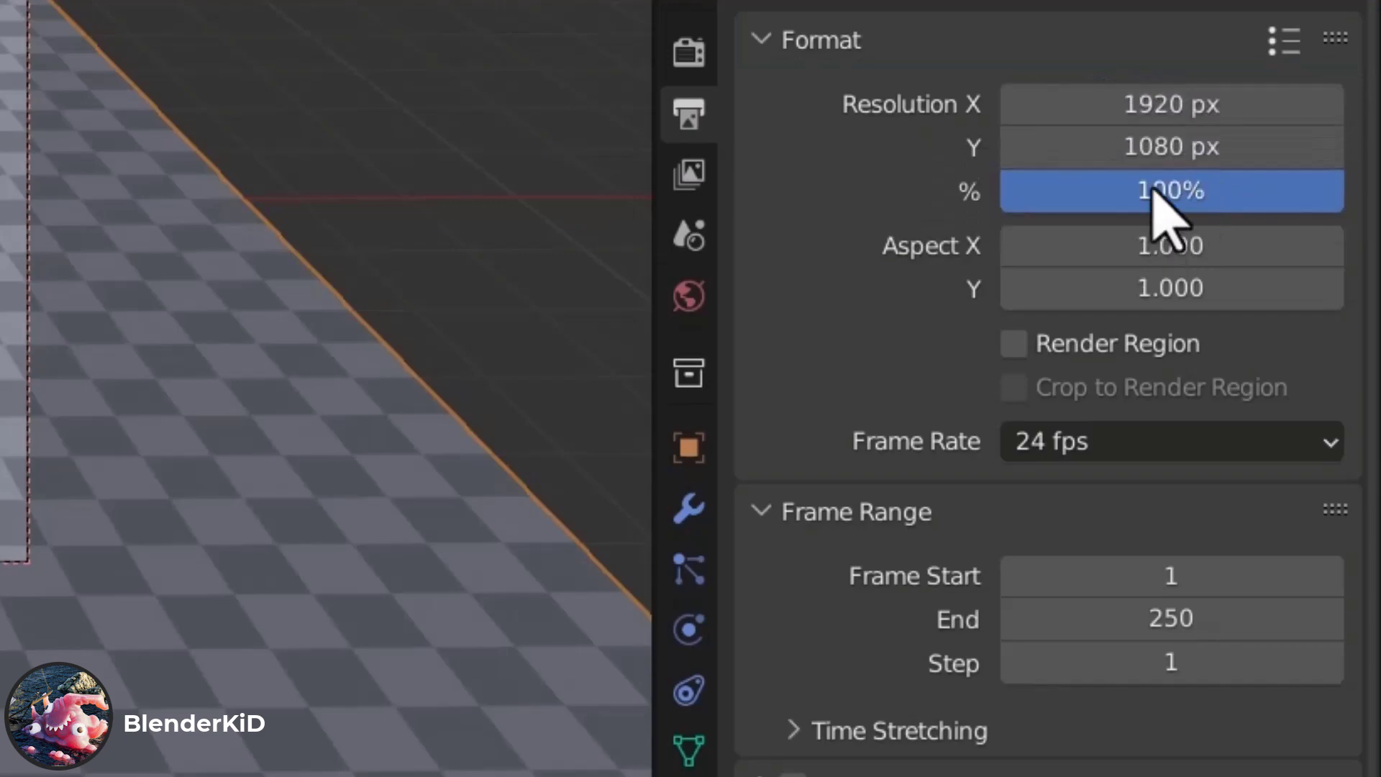
left_click(1172, 158)
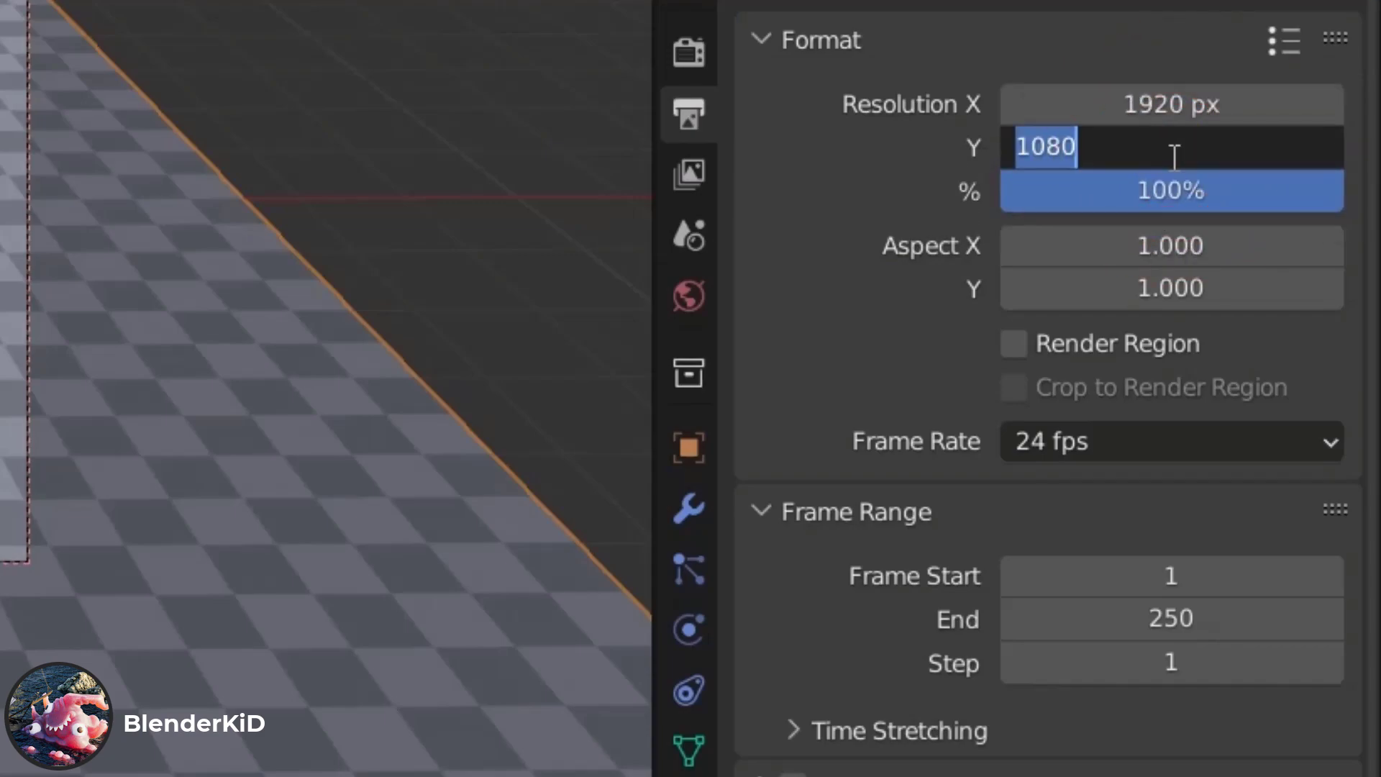
type("800")
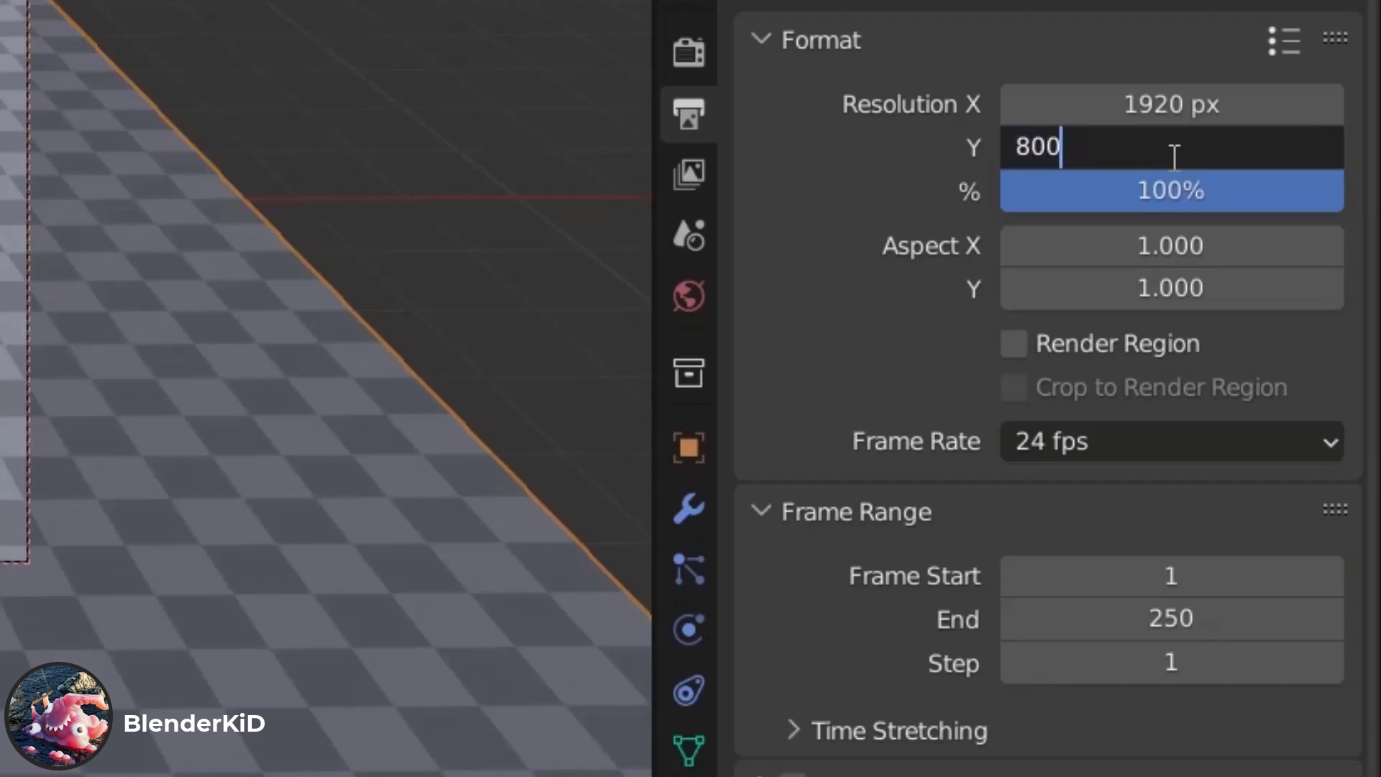
key("Return")
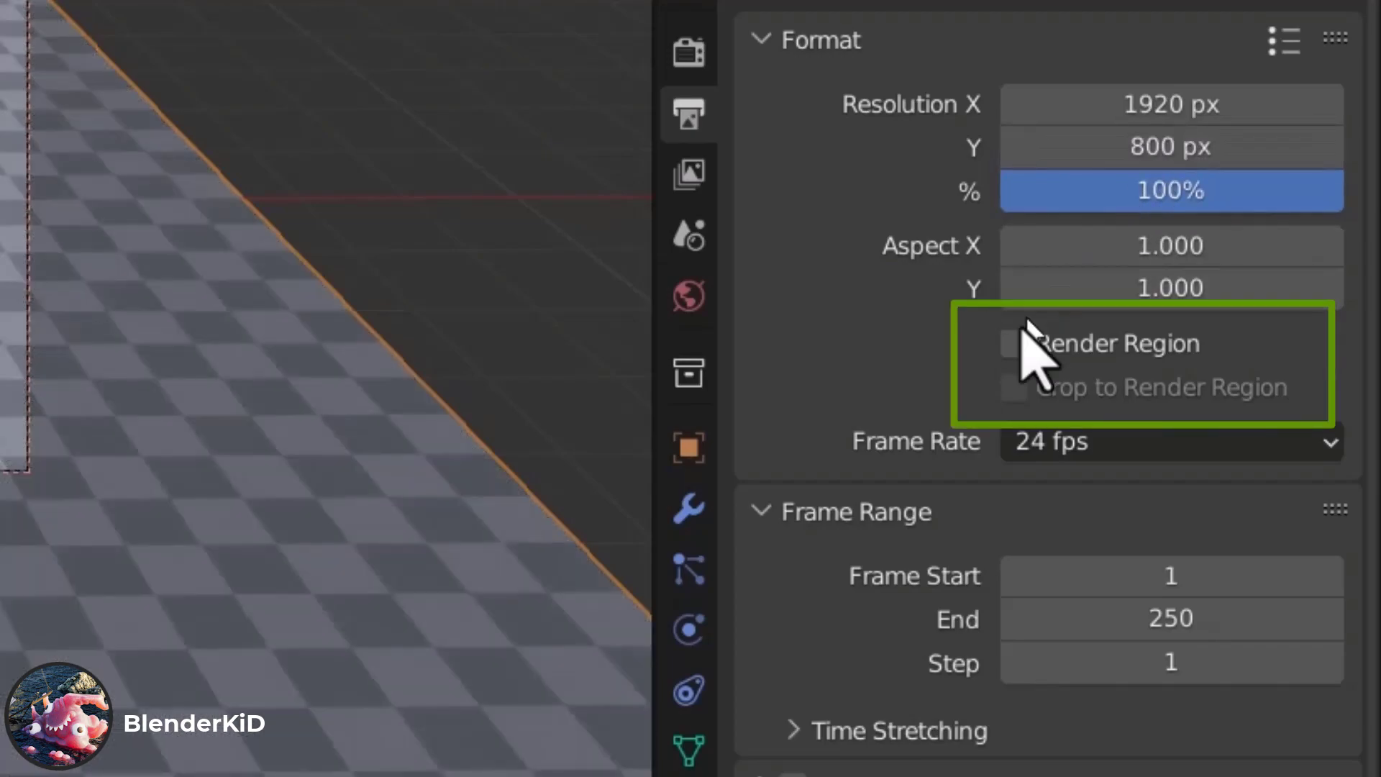
left_click(1013, 341)
left_click(1014, 388)
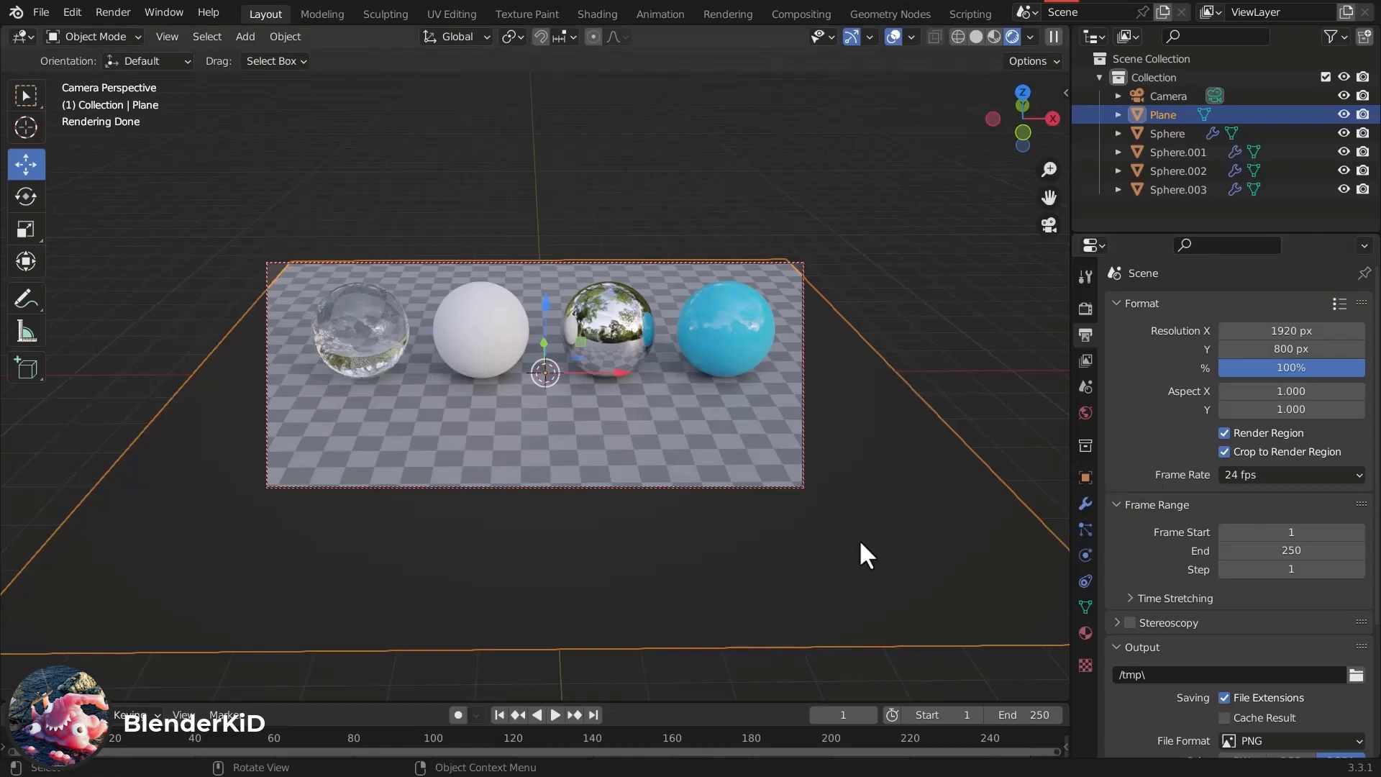
Set the output resolution Y to 650 px and shift the camera so the spheres sit fully inside the frame
left_click(1288, 349)
type("650")
key("Return")
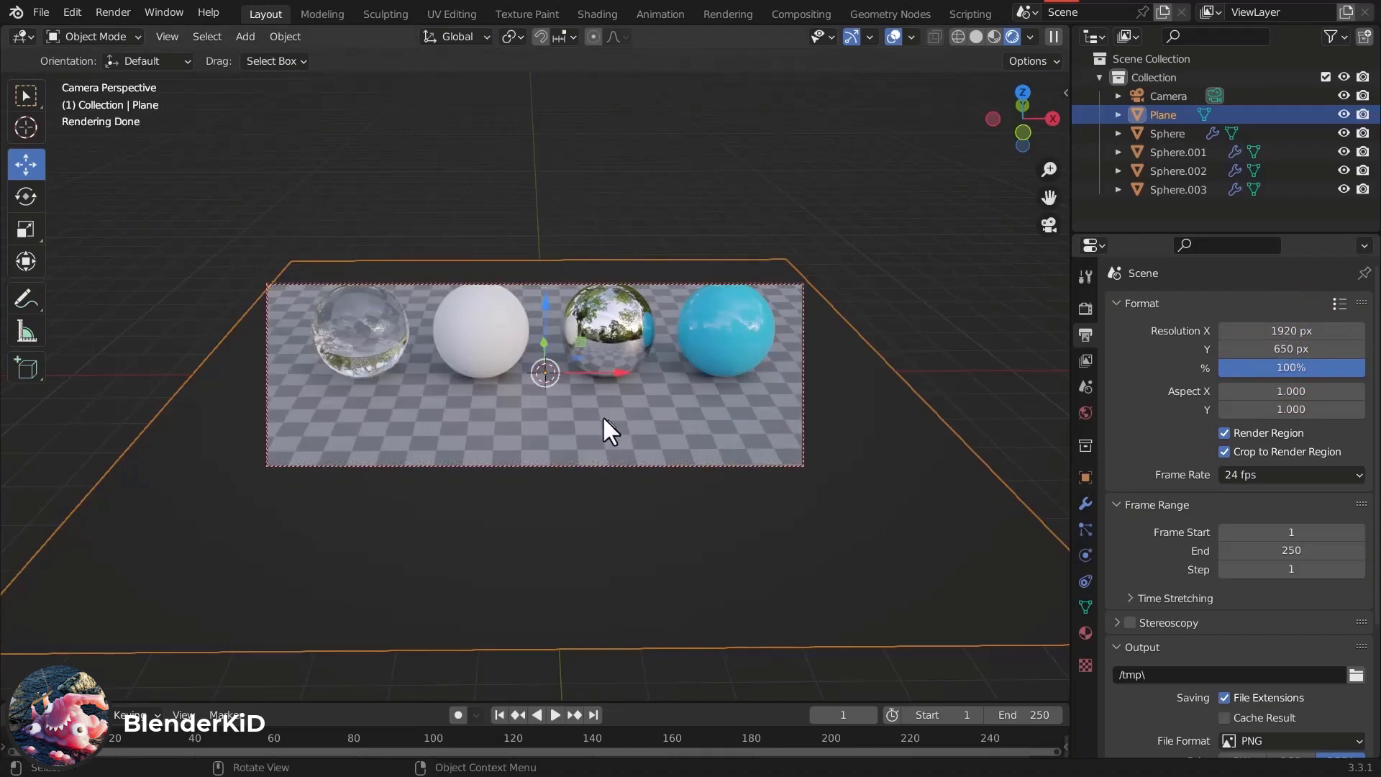
middle_click_drag(565, 407, 562, 463, "shift")
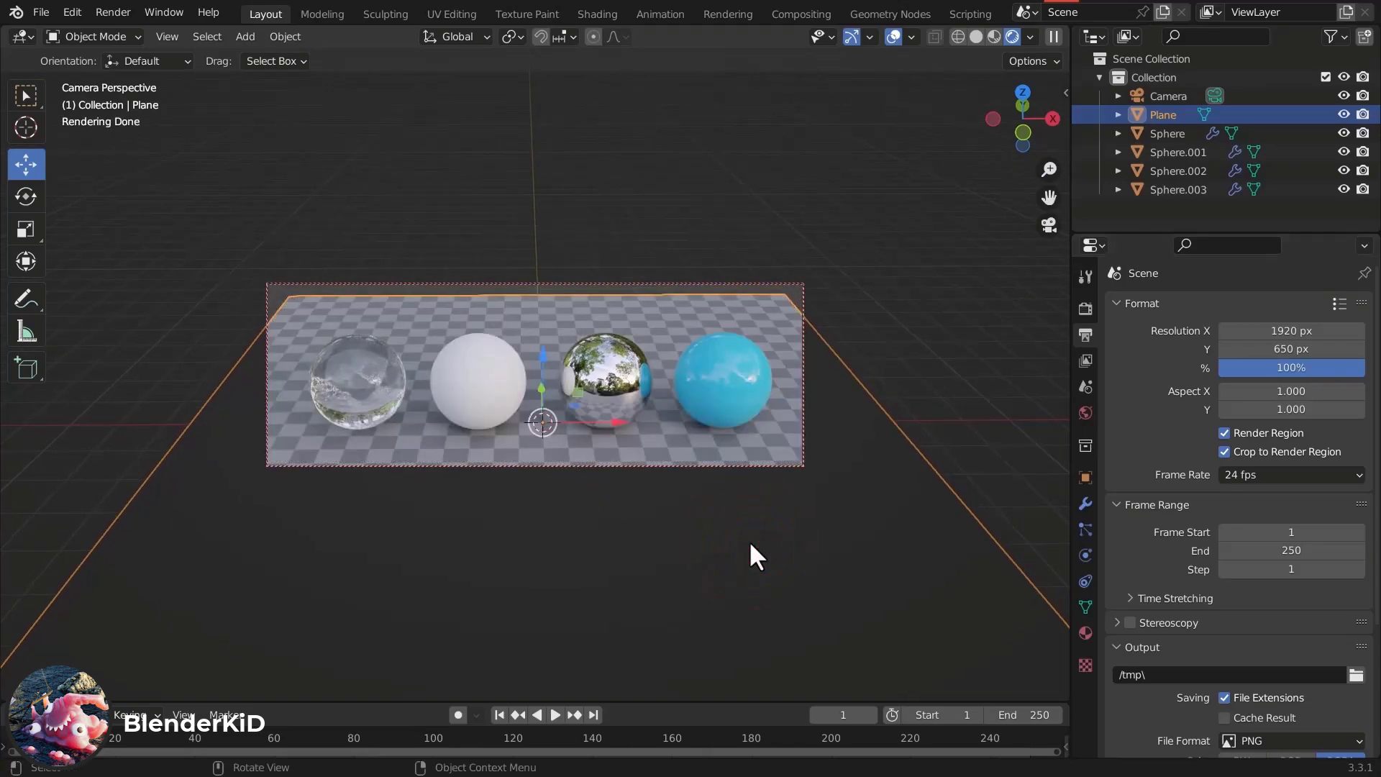
Scale up the checkered floor plane until it fills the whole camera frame and deselect it
key("s")
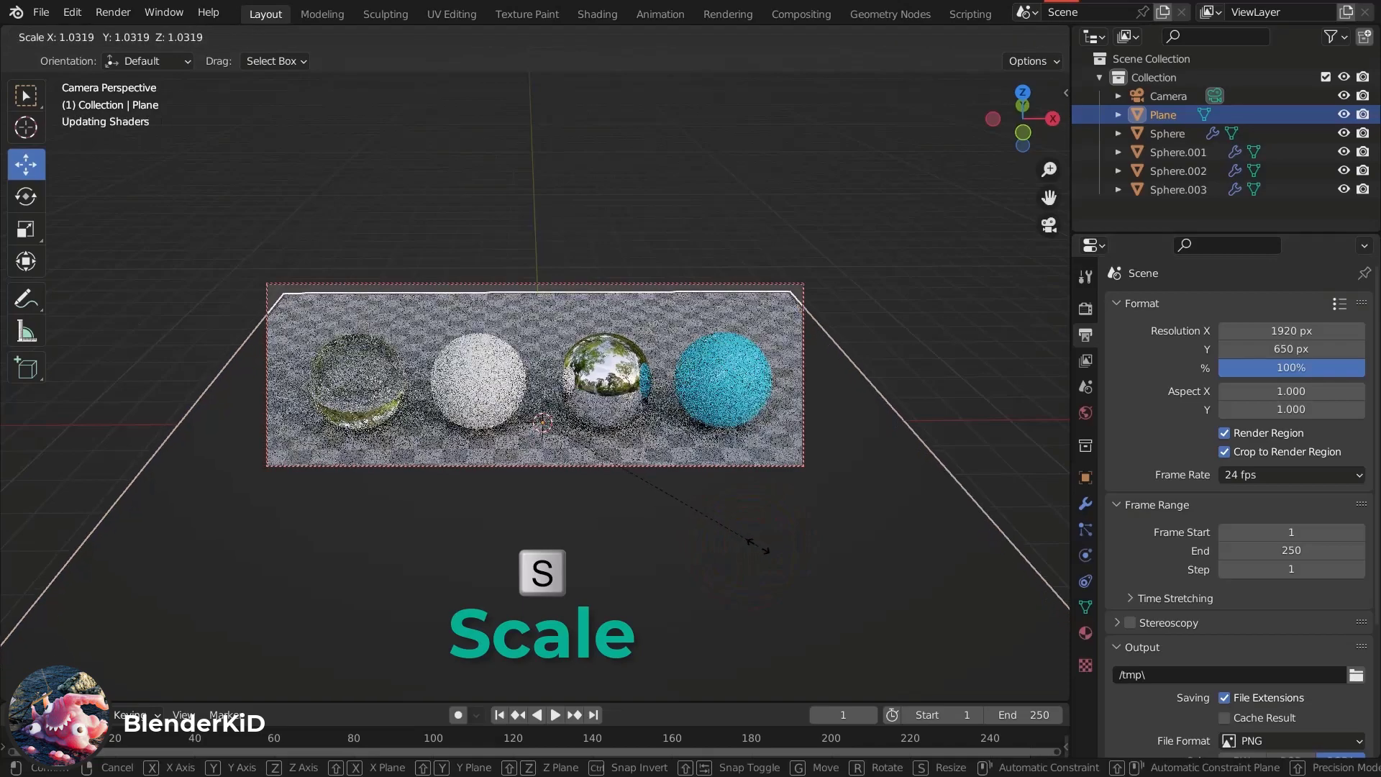
left_click(787, 571)
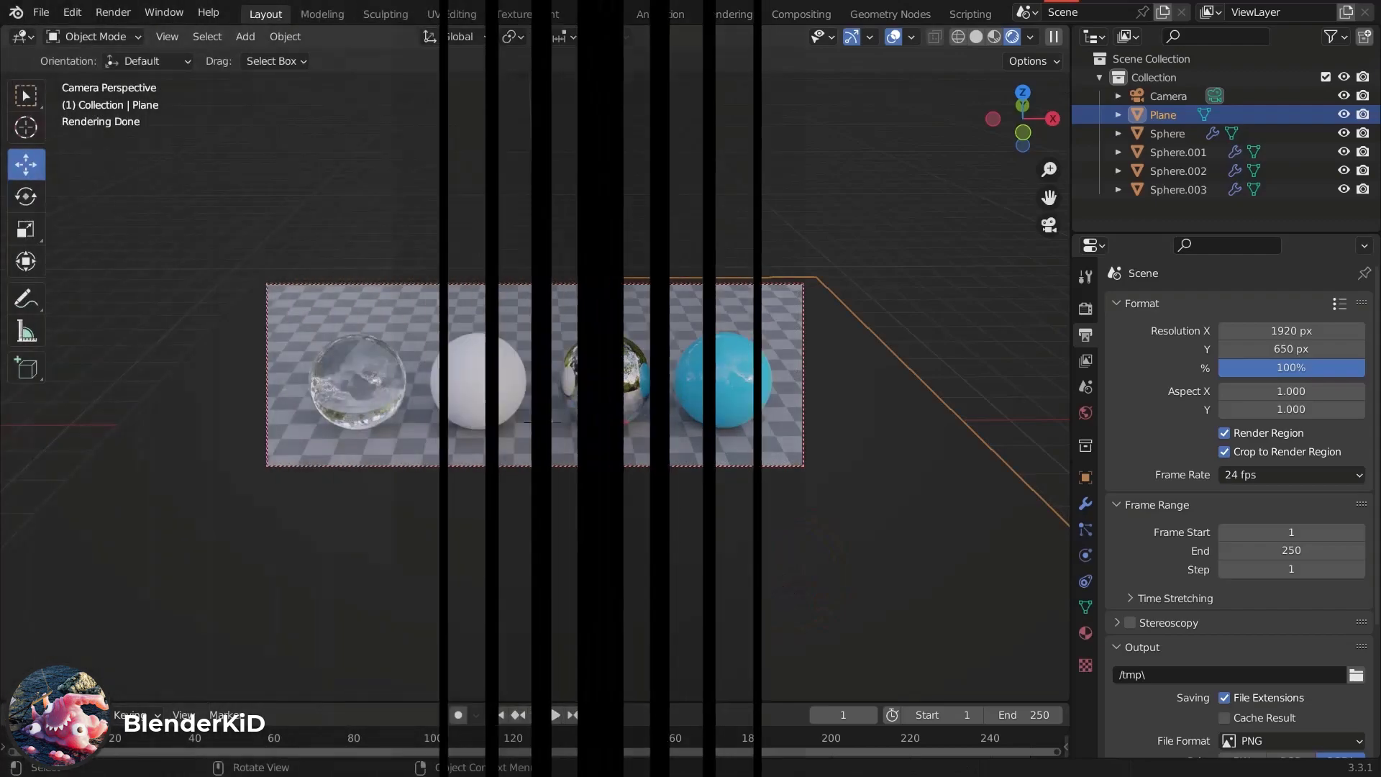
left_click(902, 505)
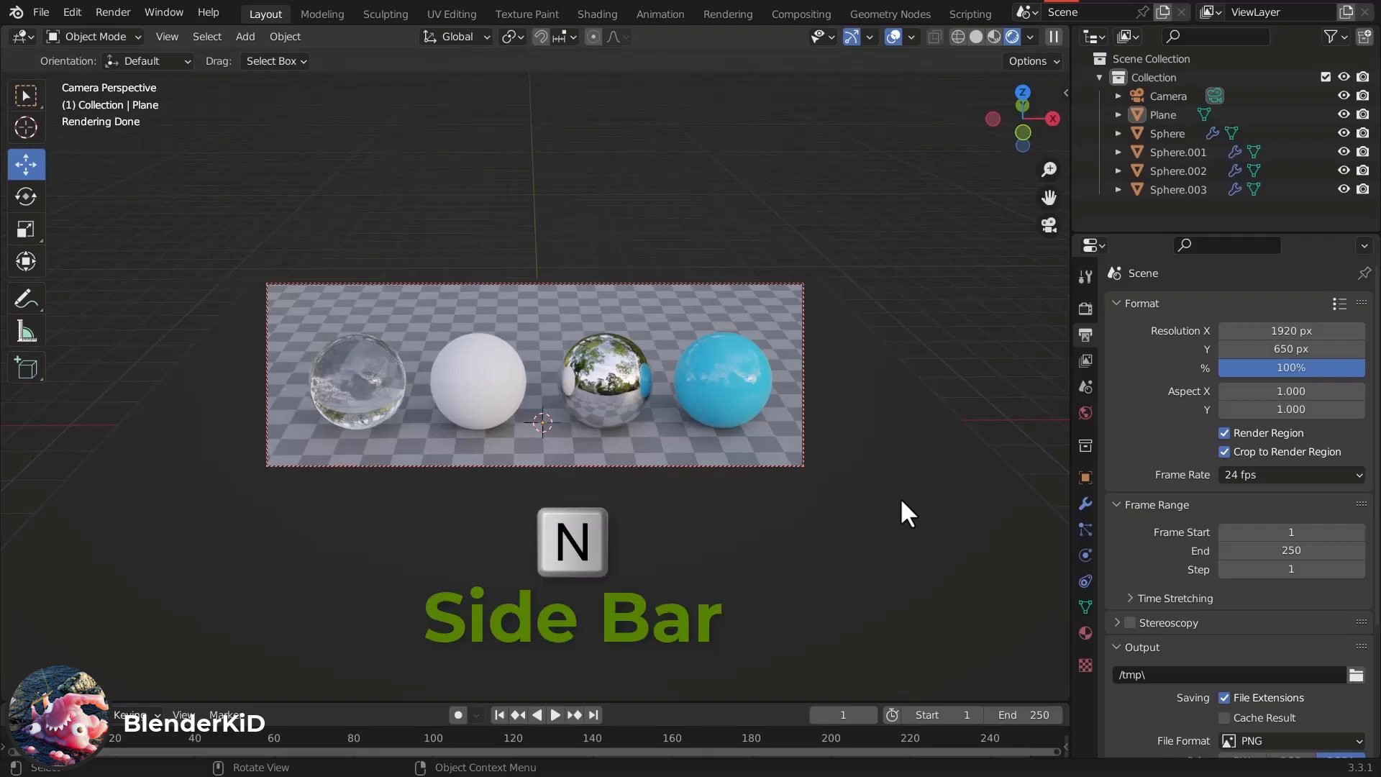
Unlock the camera from the view in the View Lock settings and hide the sidebar
key("n")
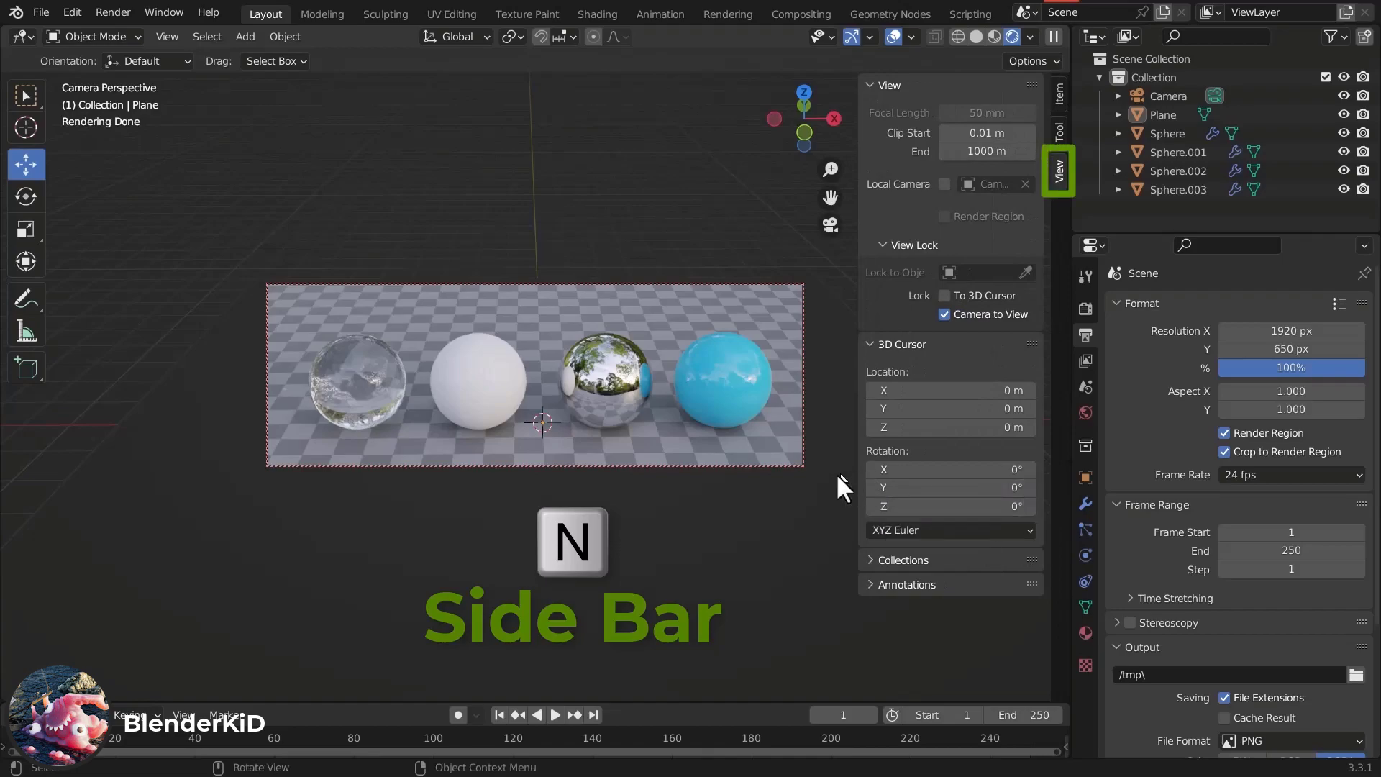
left_click(941, 315)
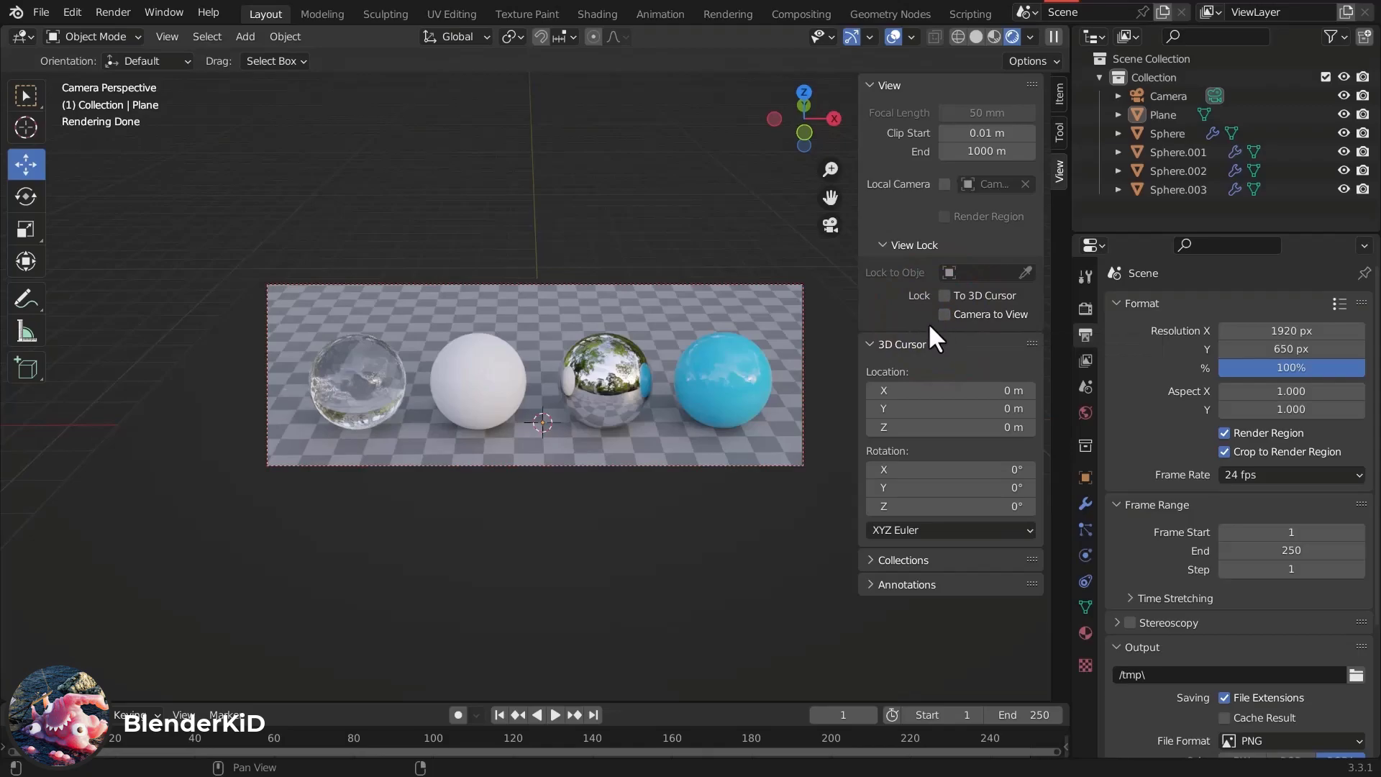
key("n")
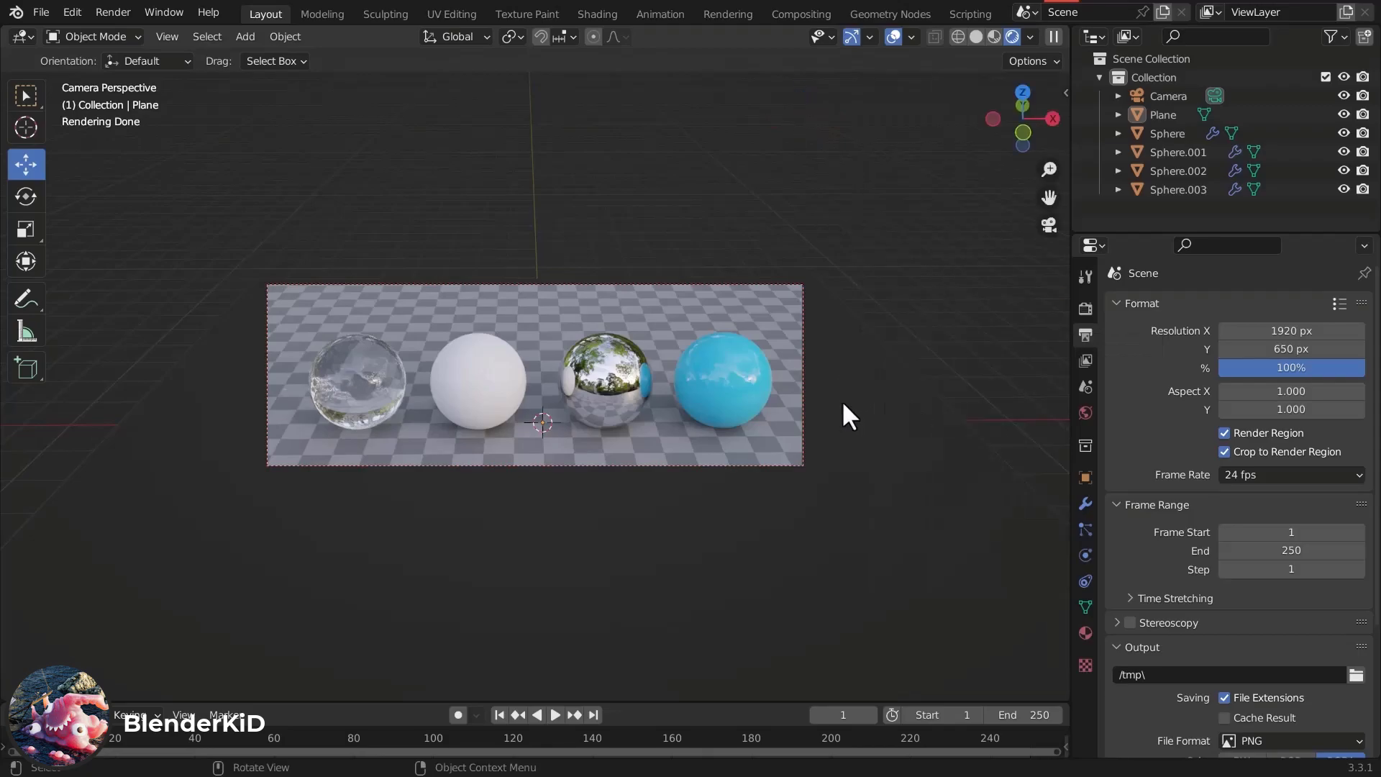
Orbit around the scene outside the camera, return to the camera view and fit the camera frame to the viewport
middle_click_drag(899, 322, 827, 313)
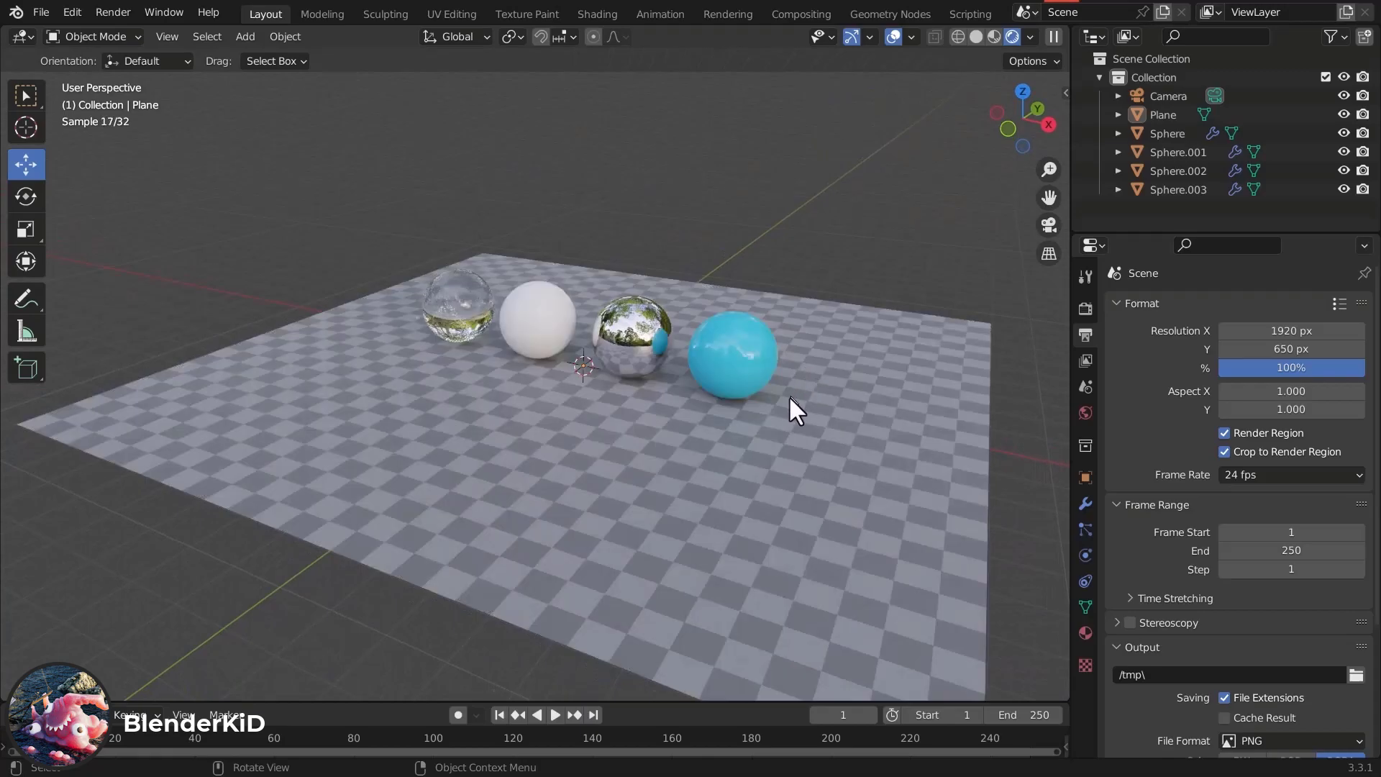
mouse_move(770, 428)
middle_mouse_down()
mouse_move(866, 408)
mouse_move(751, 418)
mouse_move(748, 432)
middle_mouse_up()
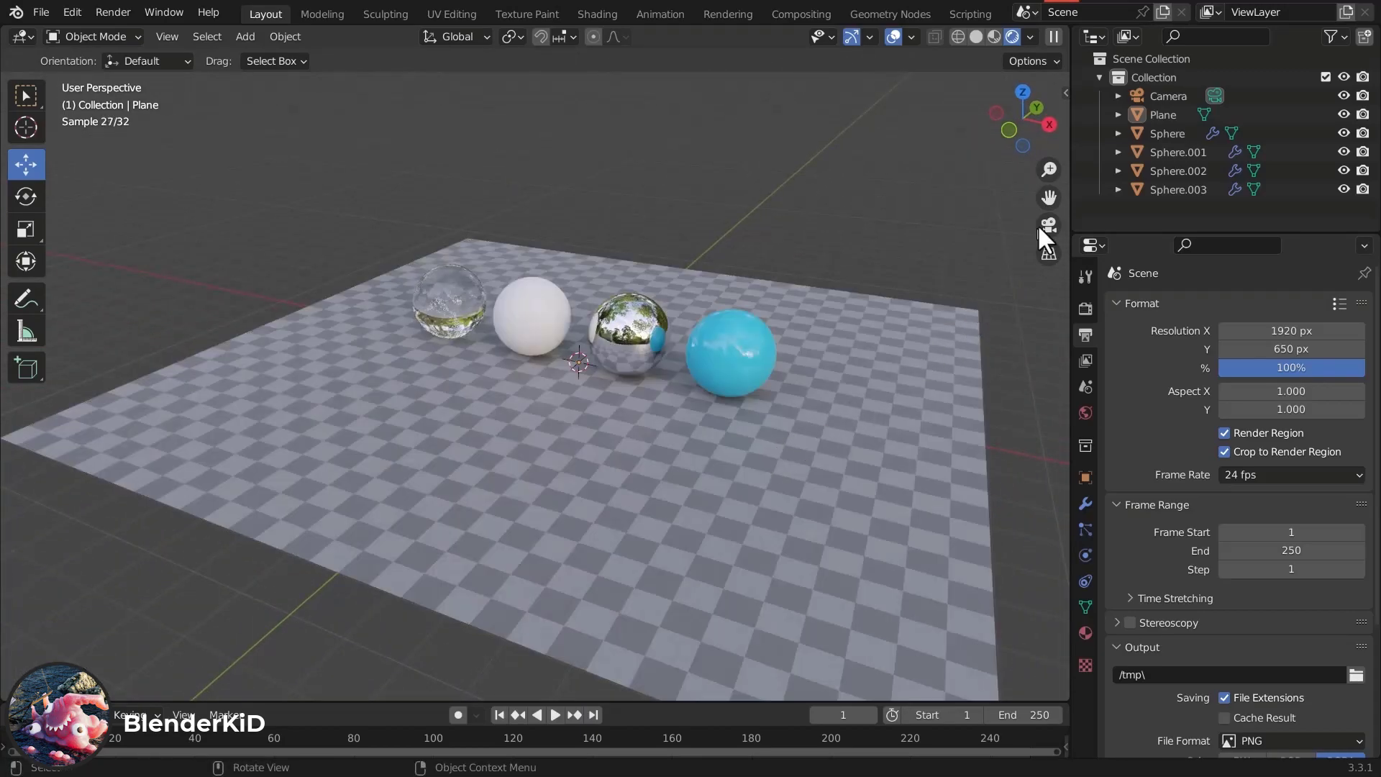
left_click(1048, 223)
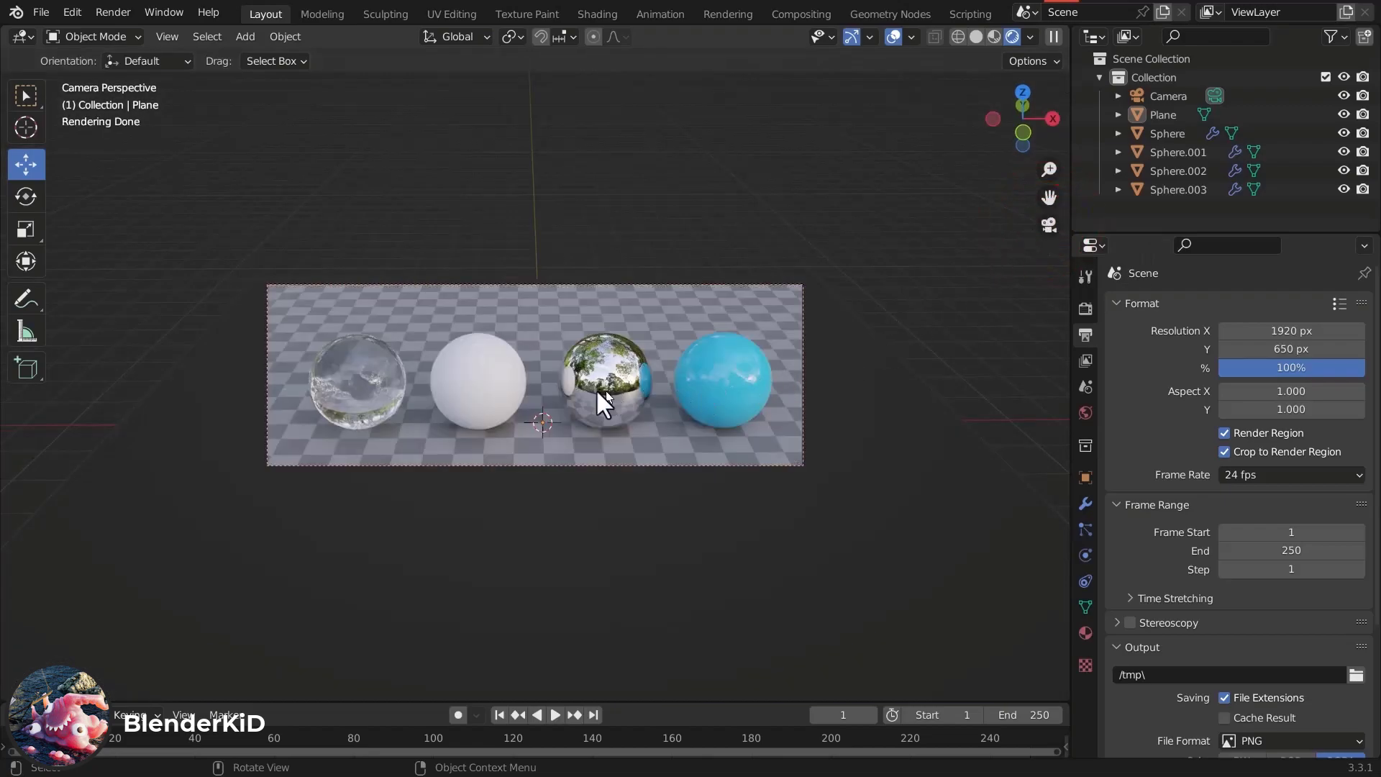
key("Home")
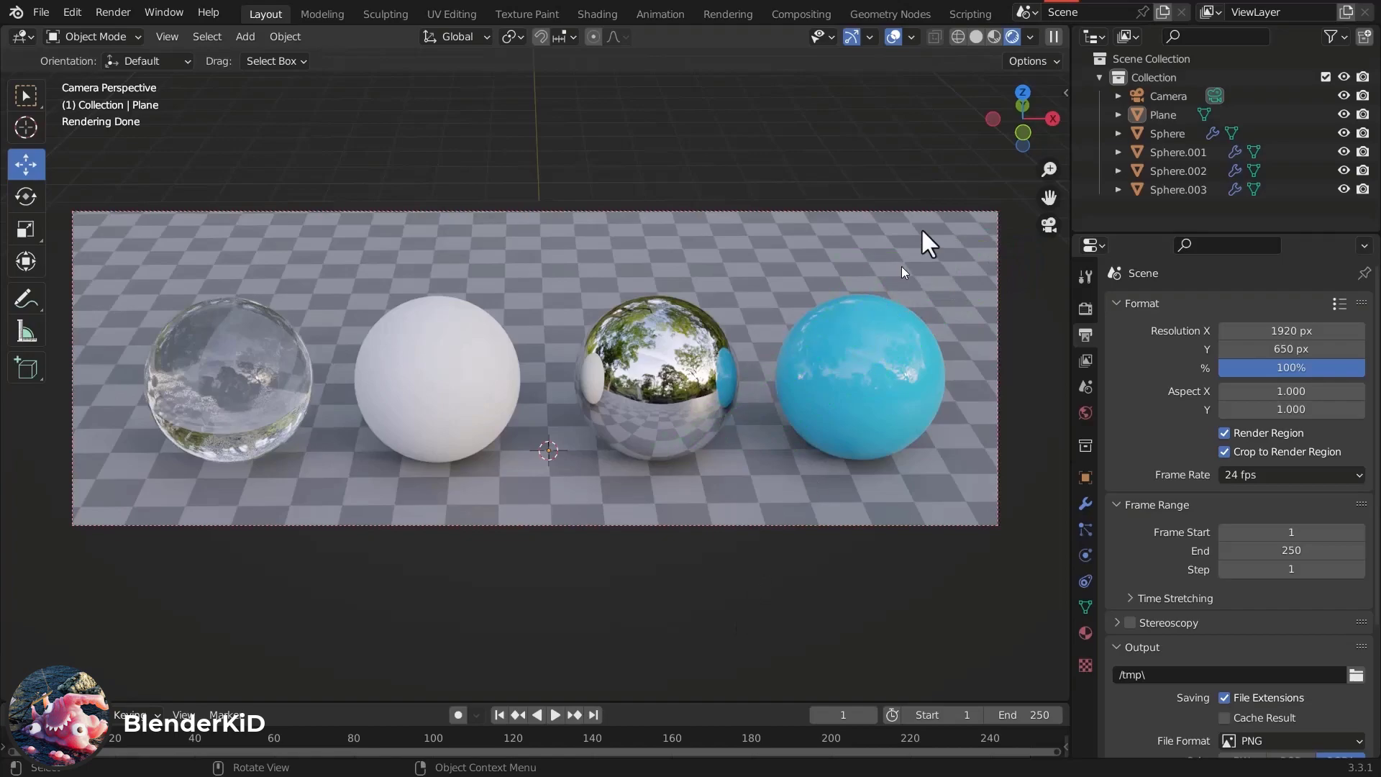
Try the city, warm courtyard and bright interior environments as the rendered viewport lighting
left_click(1030, 34)
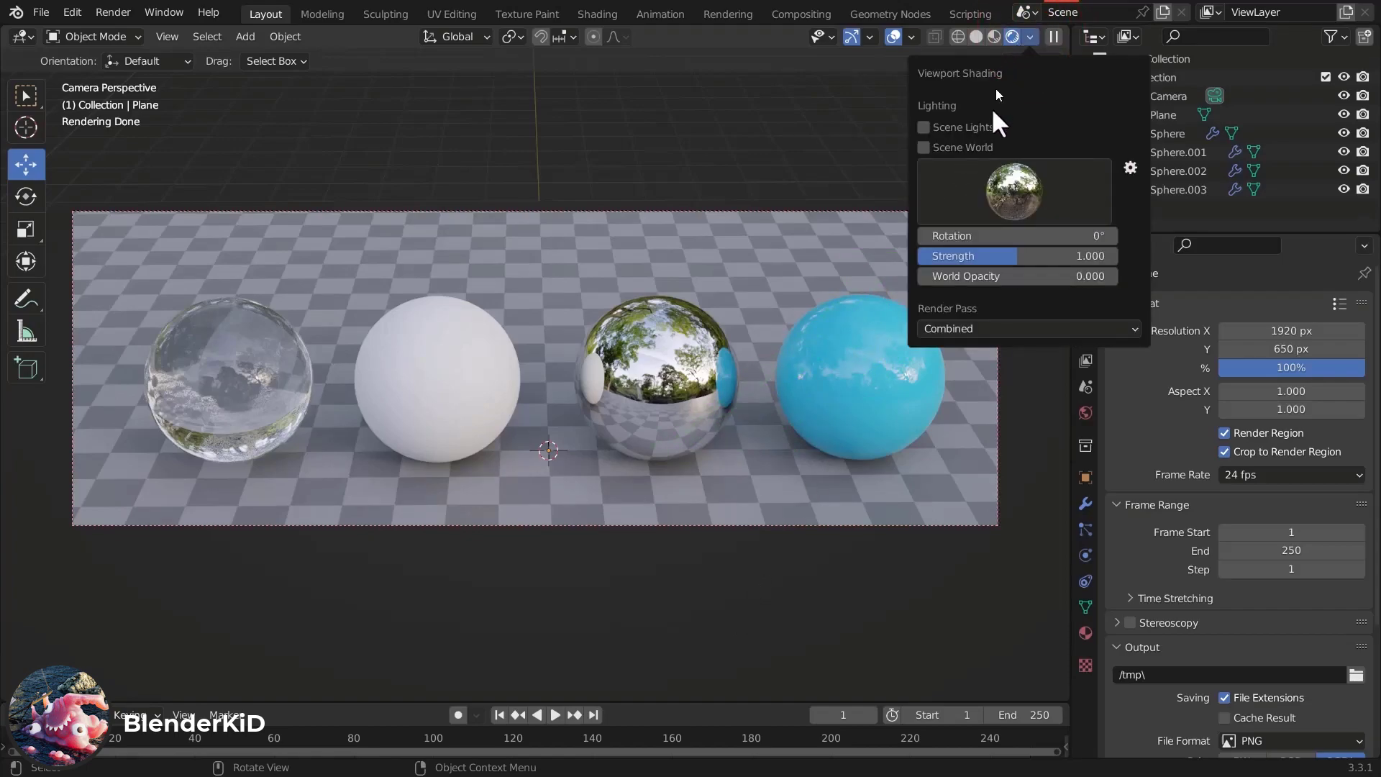
left_click(1000, 189)
left_click(695, 257)
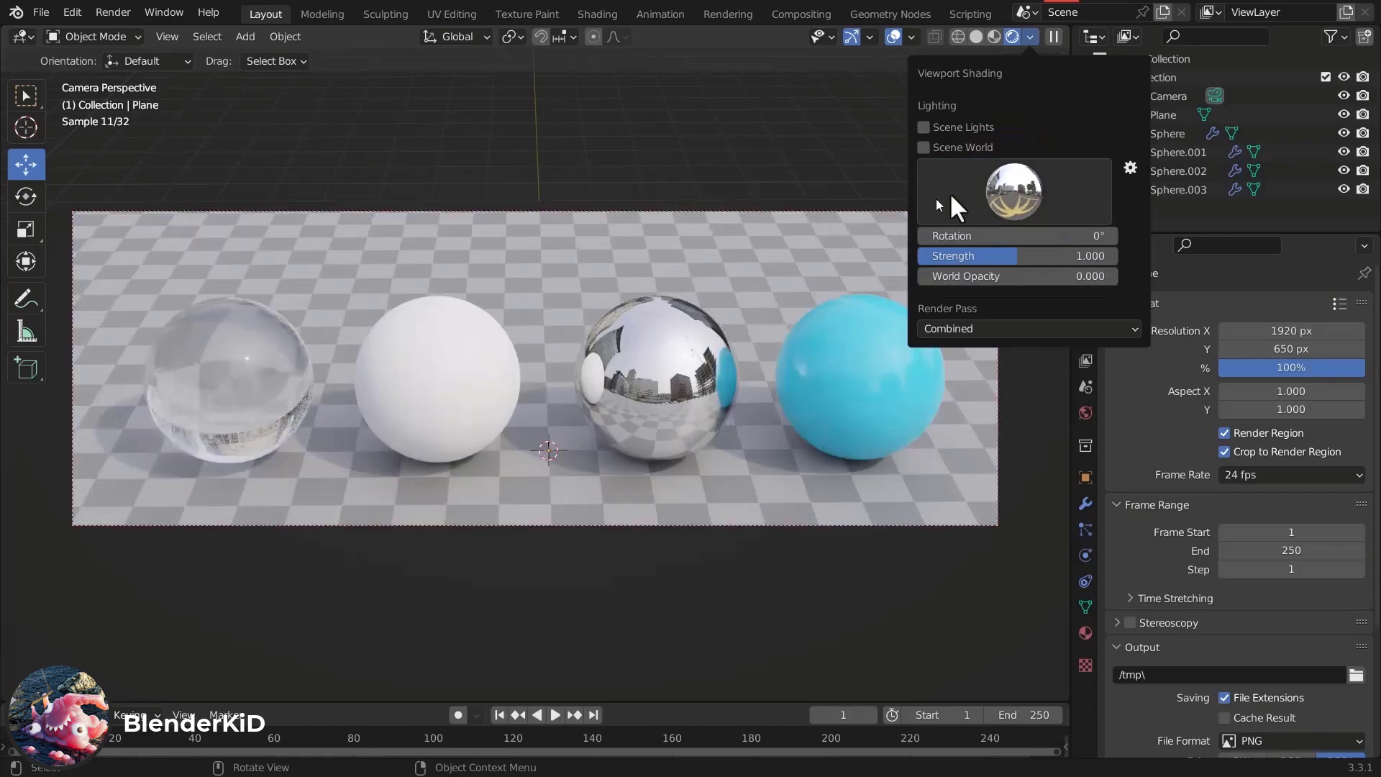
left_click(1011, 191)
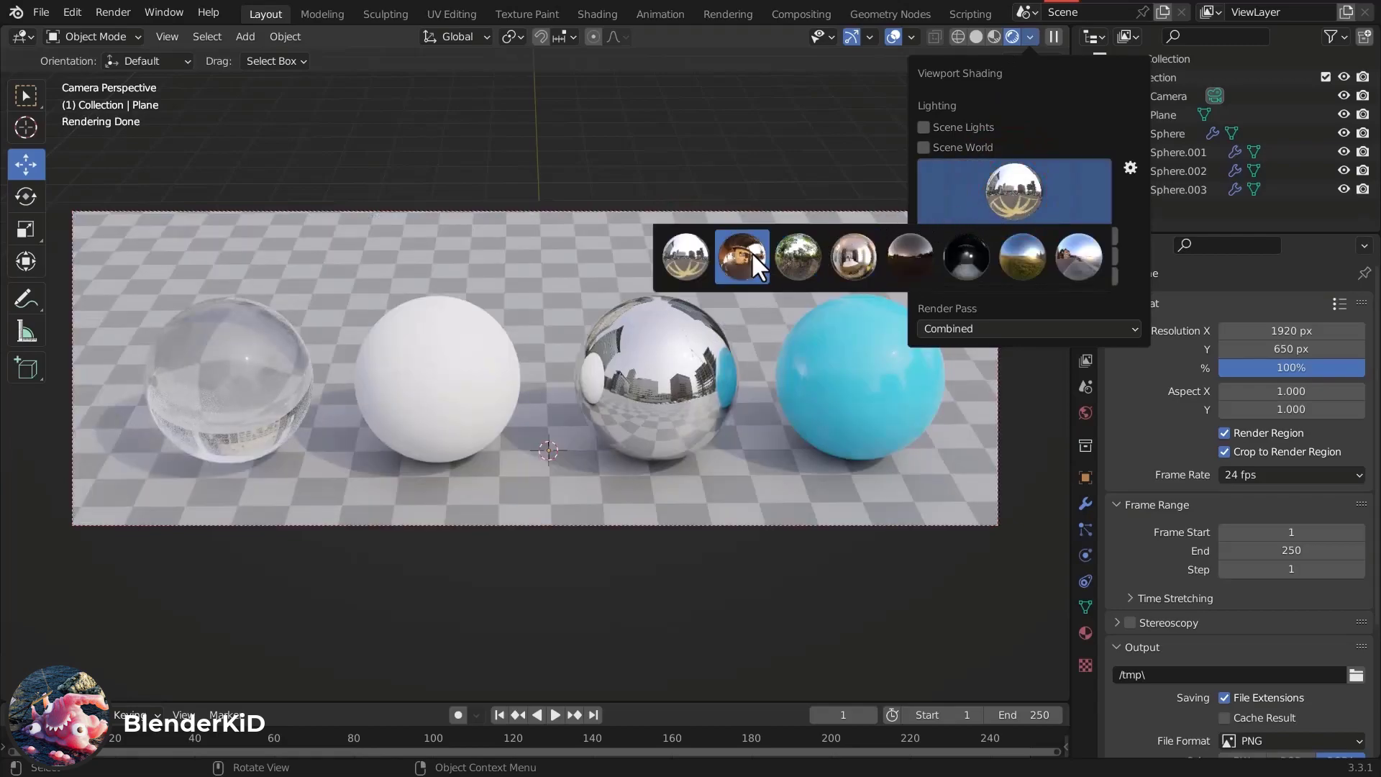
left_click(751, 253)
left_click(1021, 184)
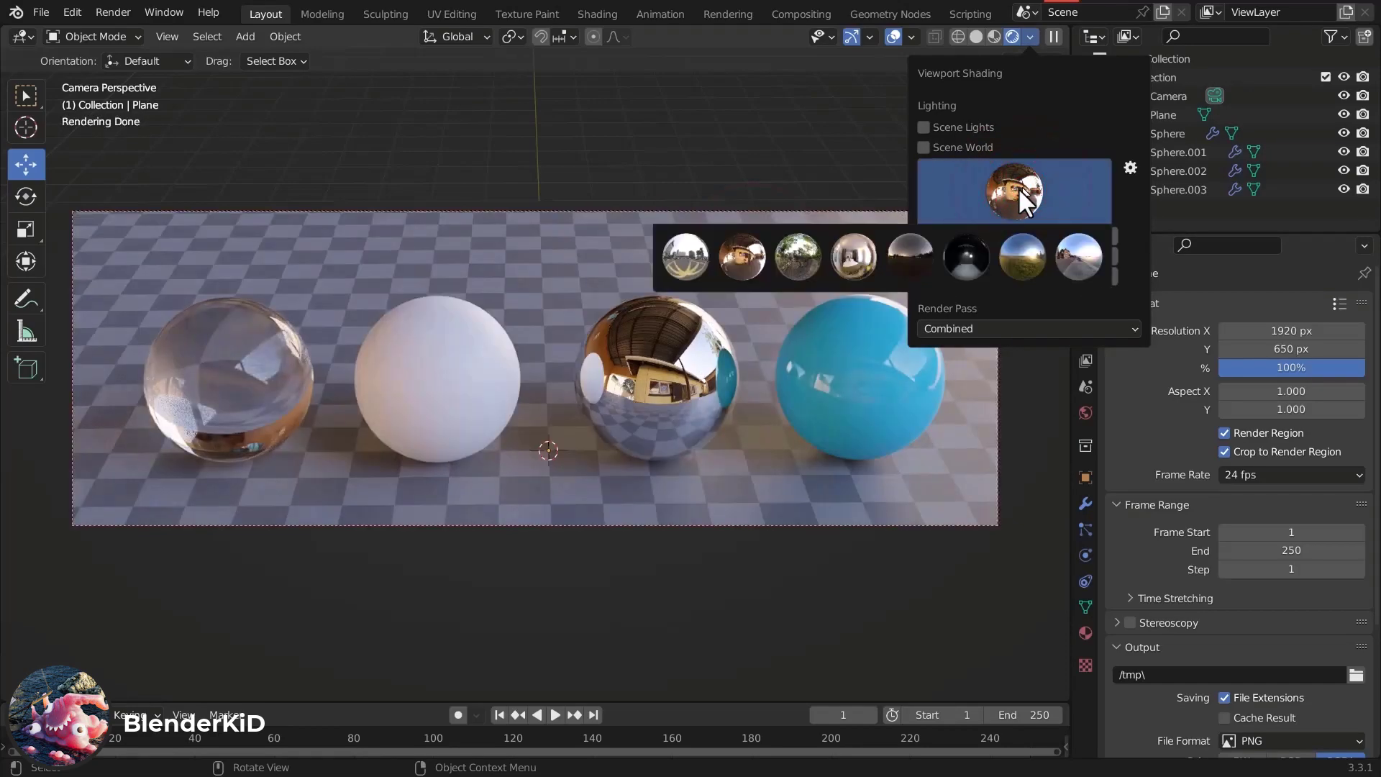
left_click(856, 240)
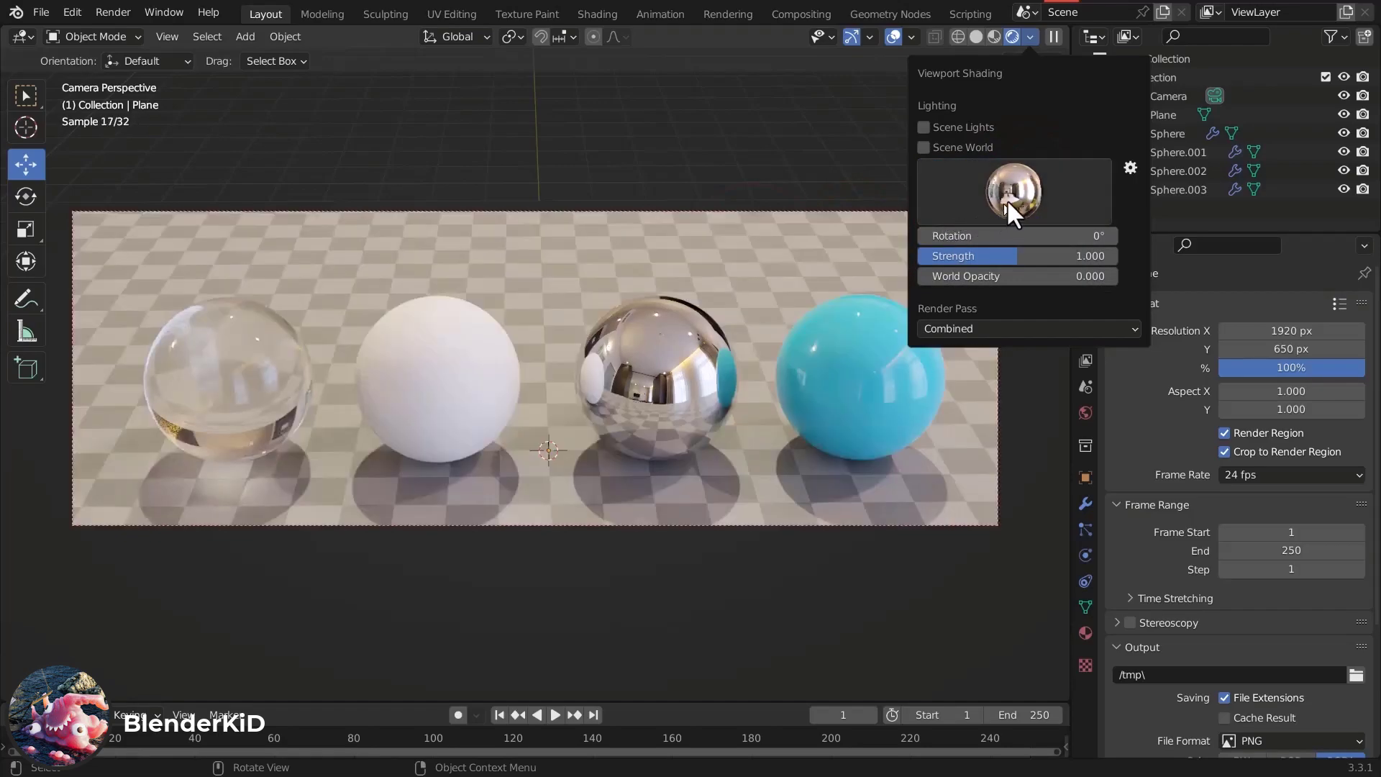
Try the dusk, dark studio and sunny field environments, finishing with the last environment of the set as viewport lighting
left_click(1012, 196)
left_click(910, 250)
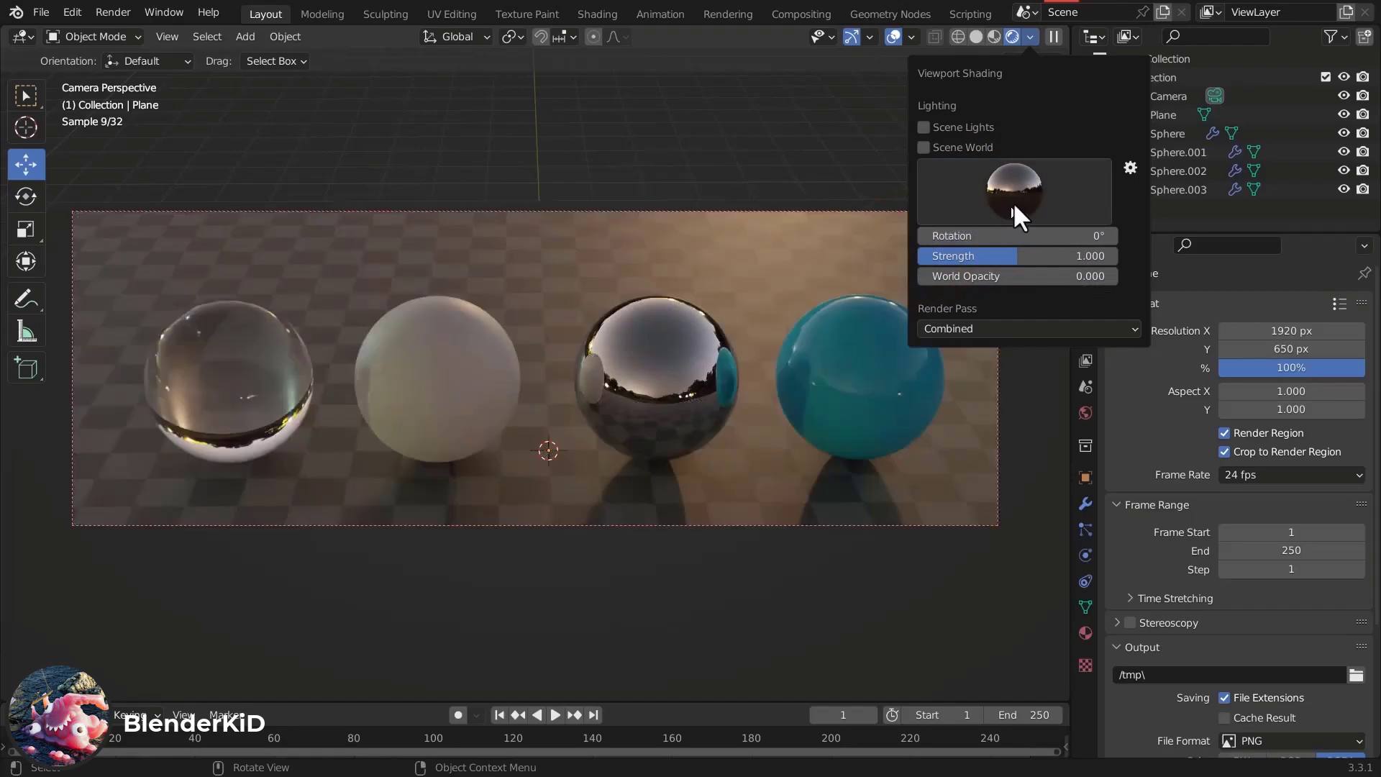
left_click(1026, 190)
left_click(980, 239)
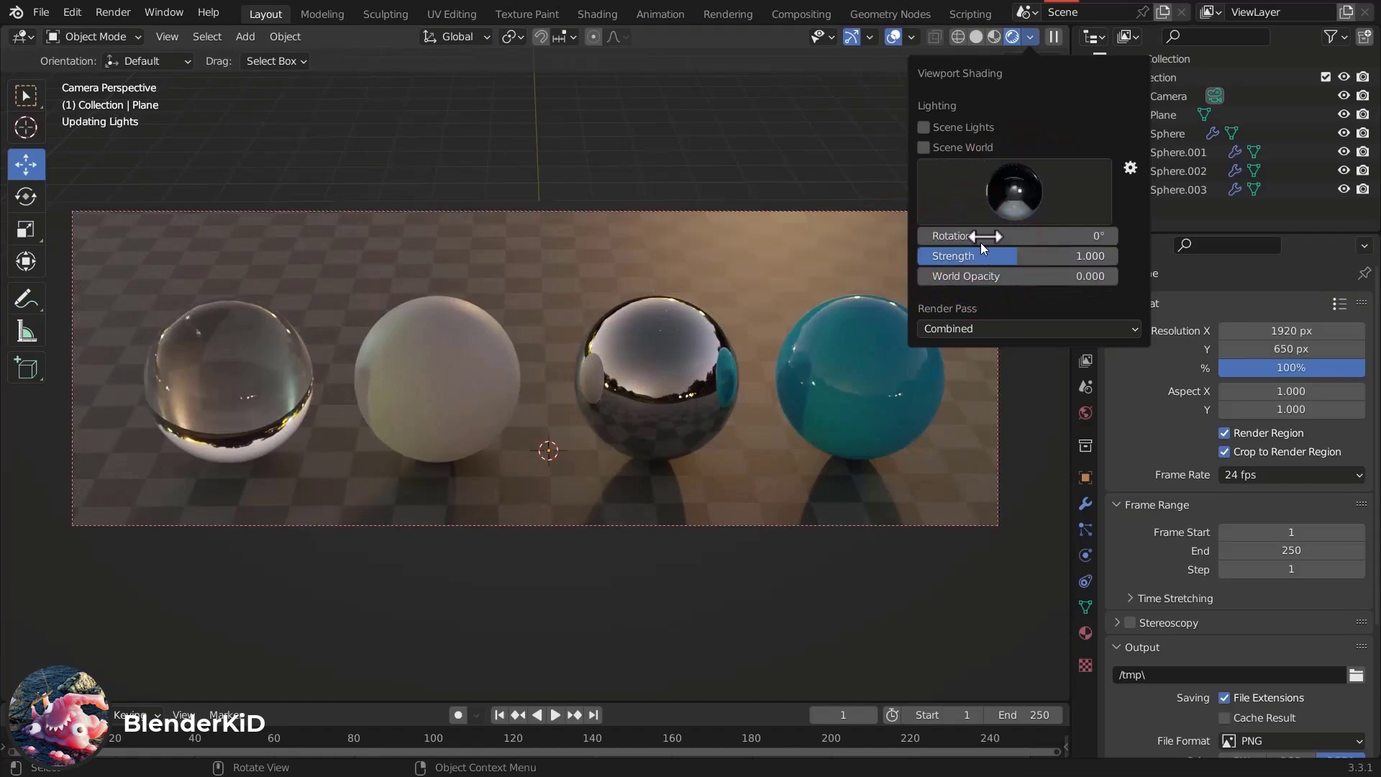
left_click(1037, 179)
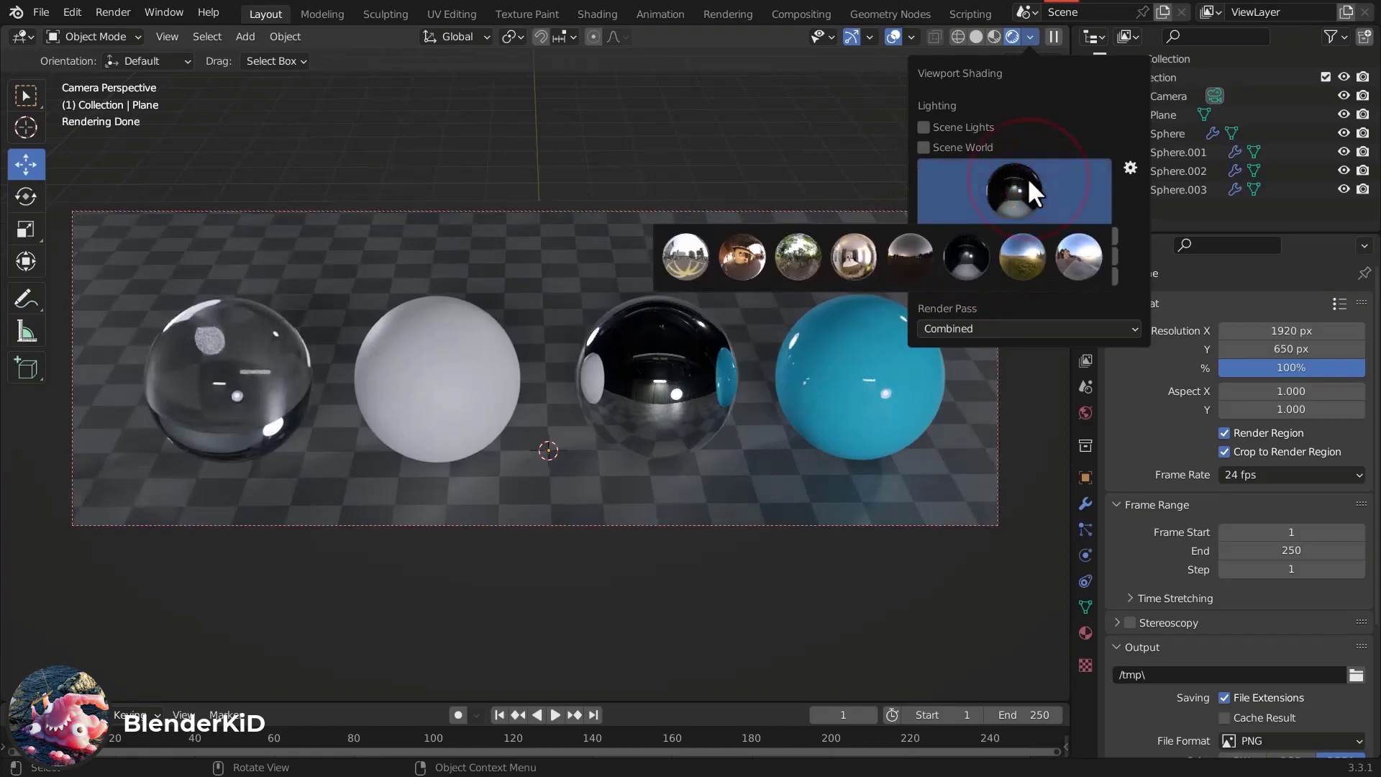
left_click(1024, 248)
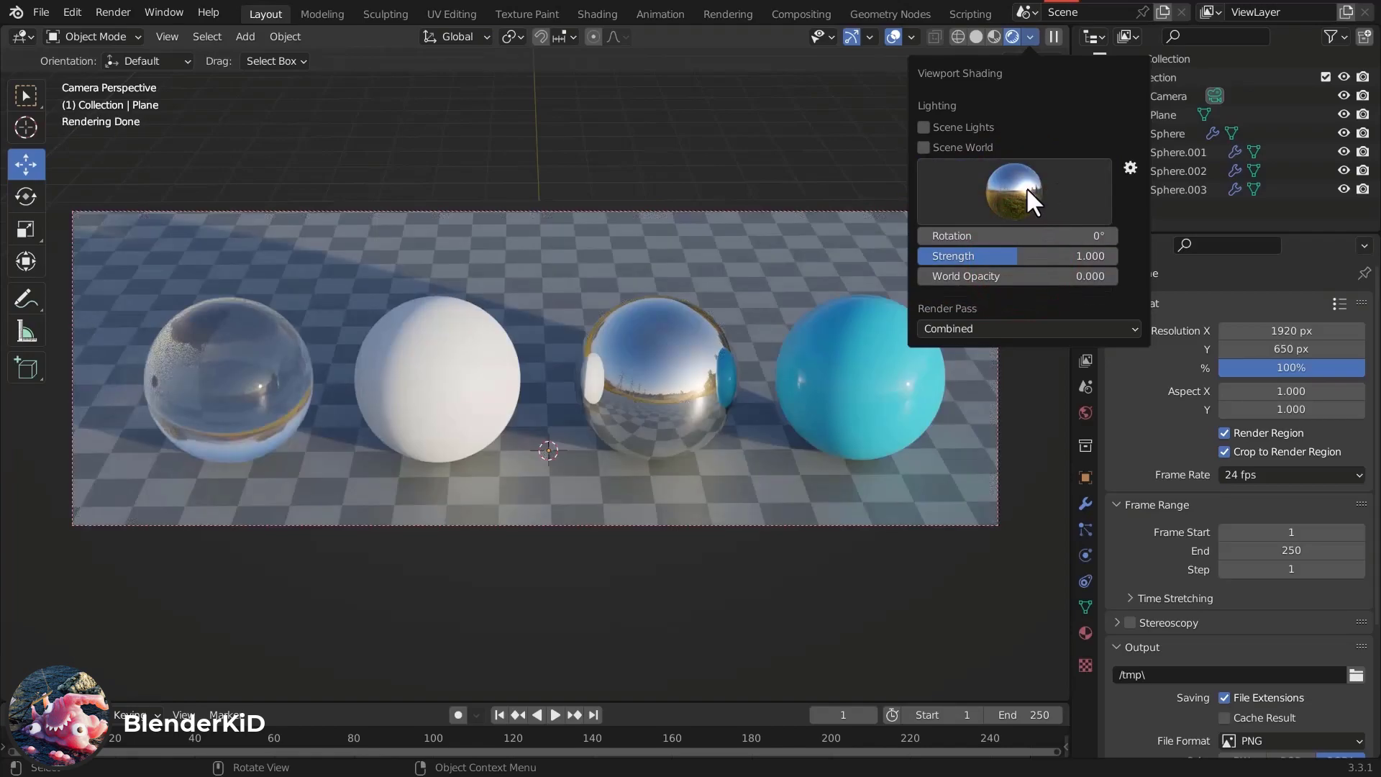
left_click(1025, 187)
left_click(1080, 253)
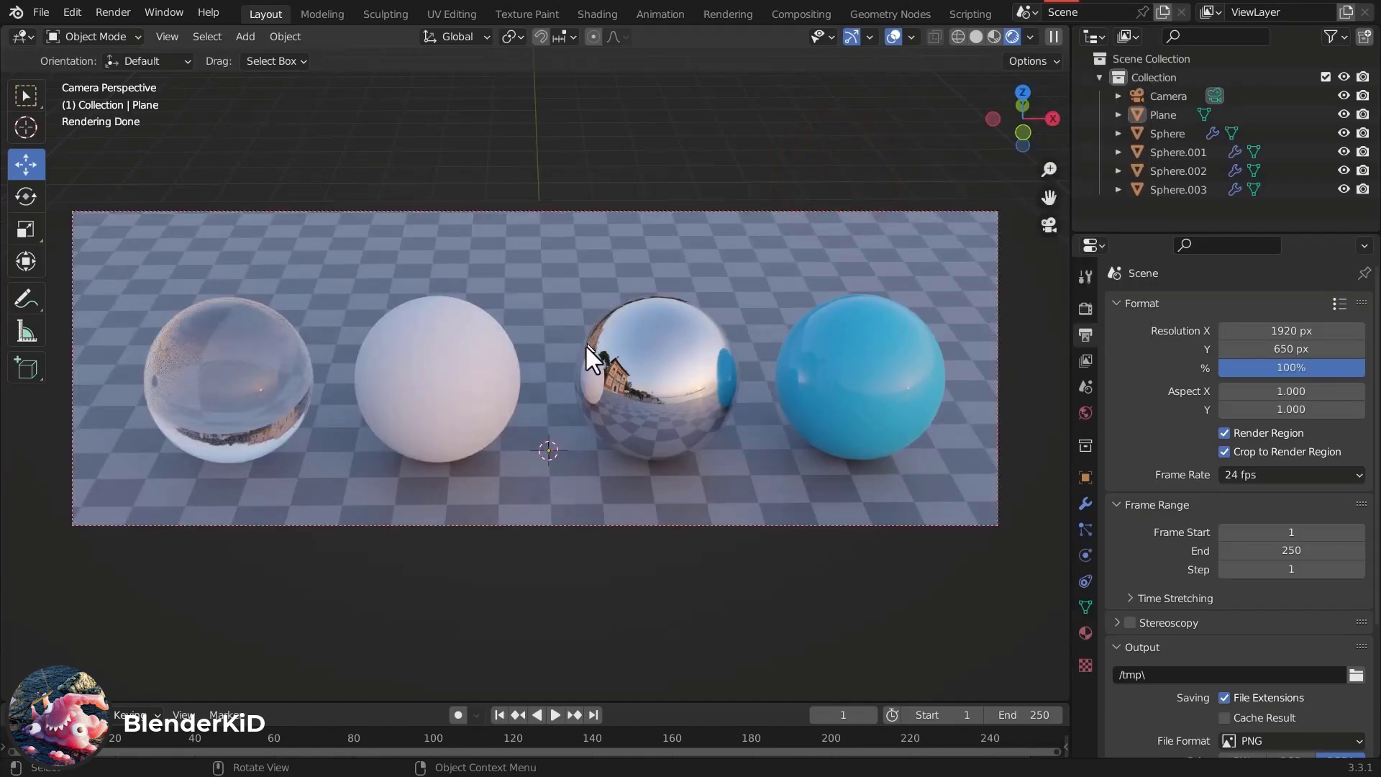
Lock the camera to the view again from the camera view and orbit it to a slightly lower angle on the spheres
middle_click_drag(568, 366, 577, 348)
left_click(1049, 225)
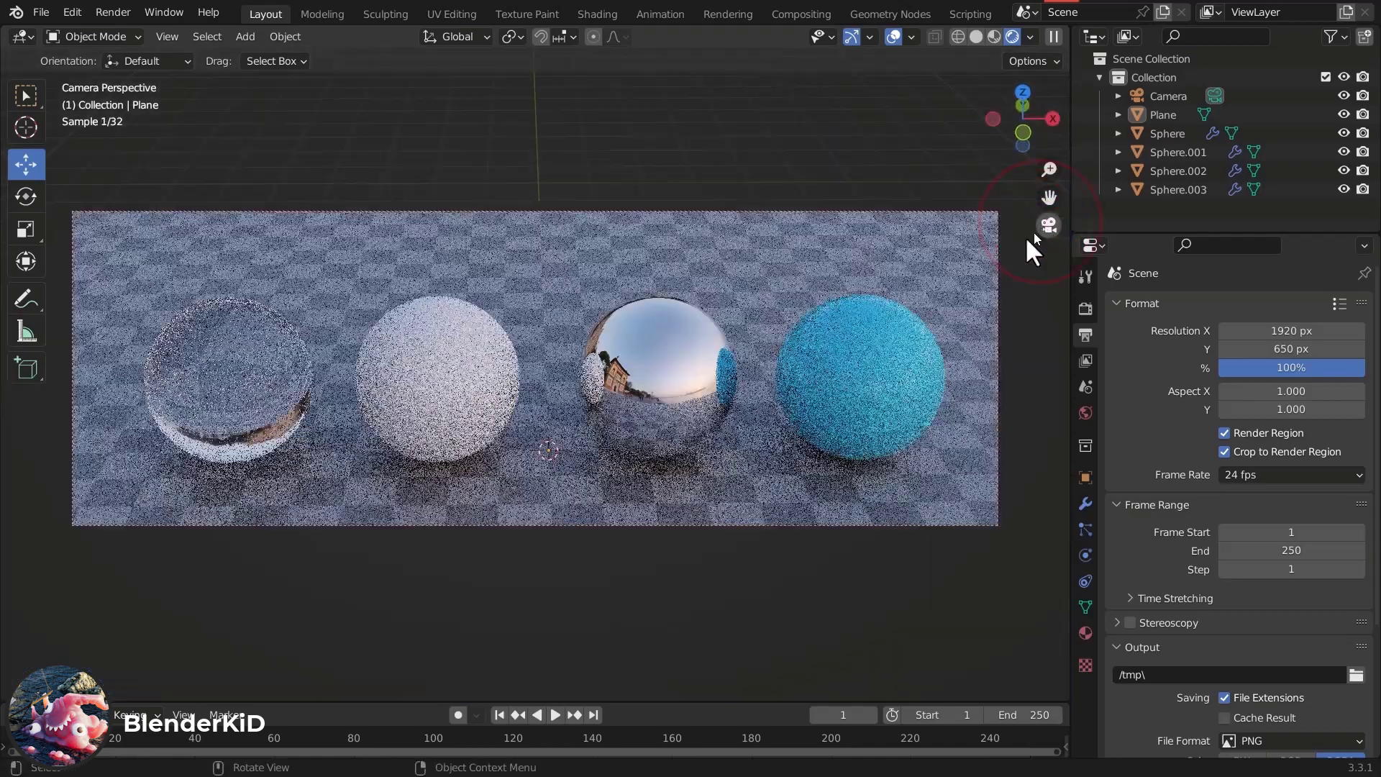
left_click(1063, 92)
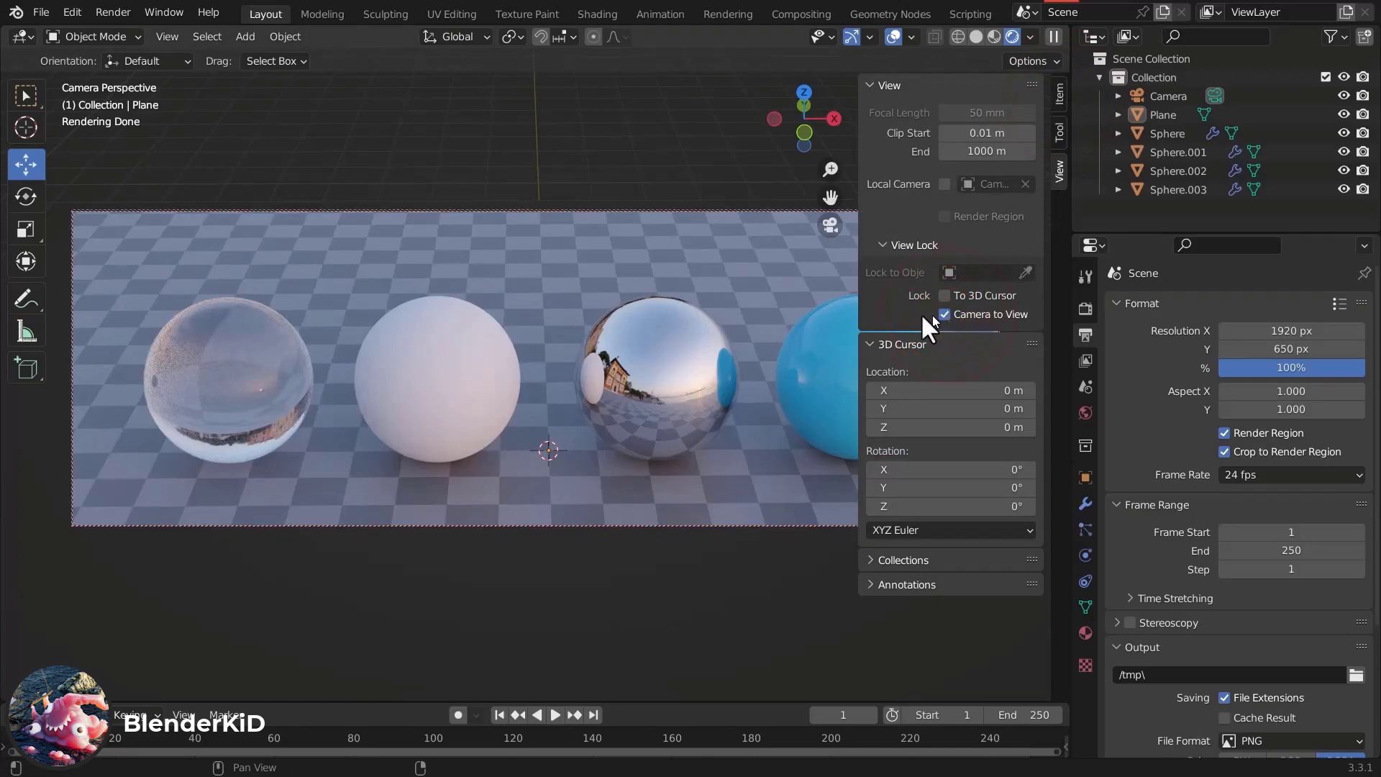
left_click_drag(857, 287, 1065, 288)
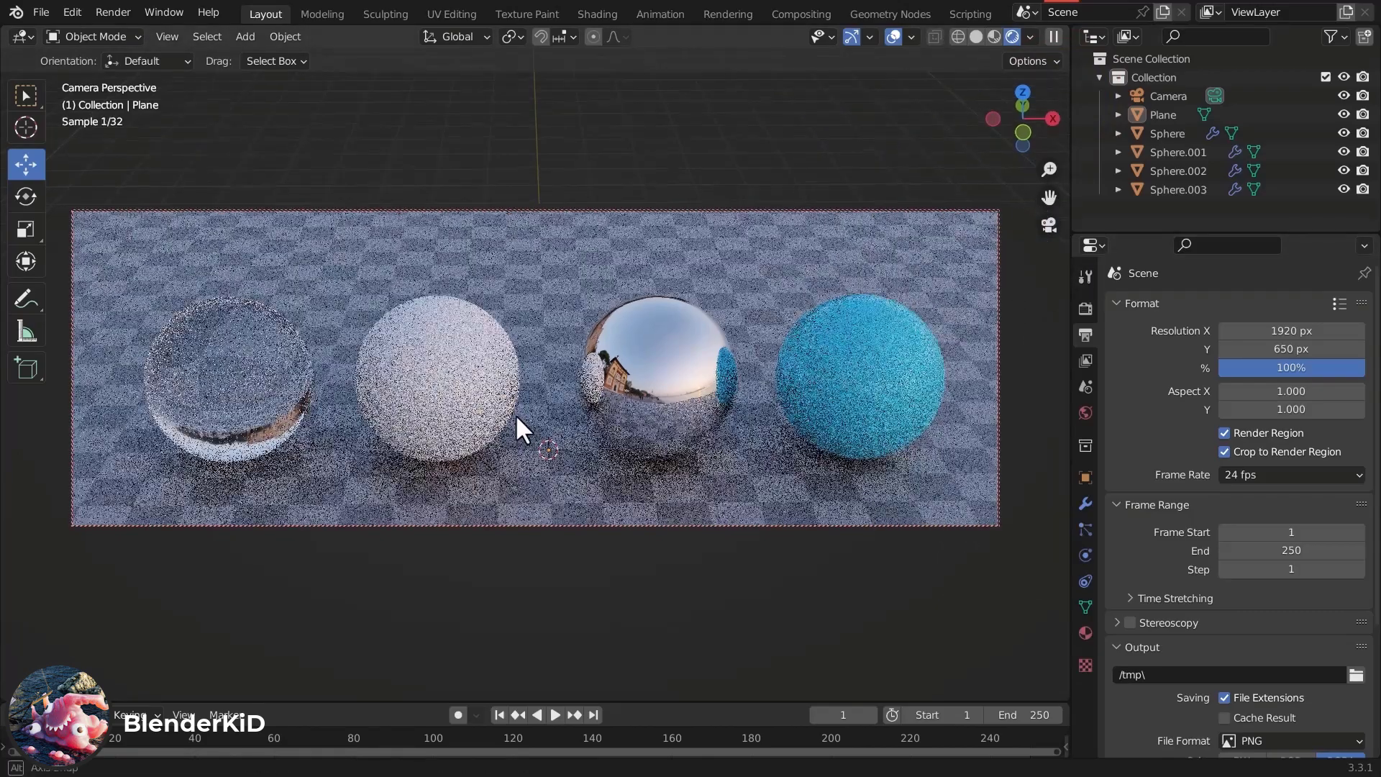
middle_click_drag(515, 398, 538, 389)
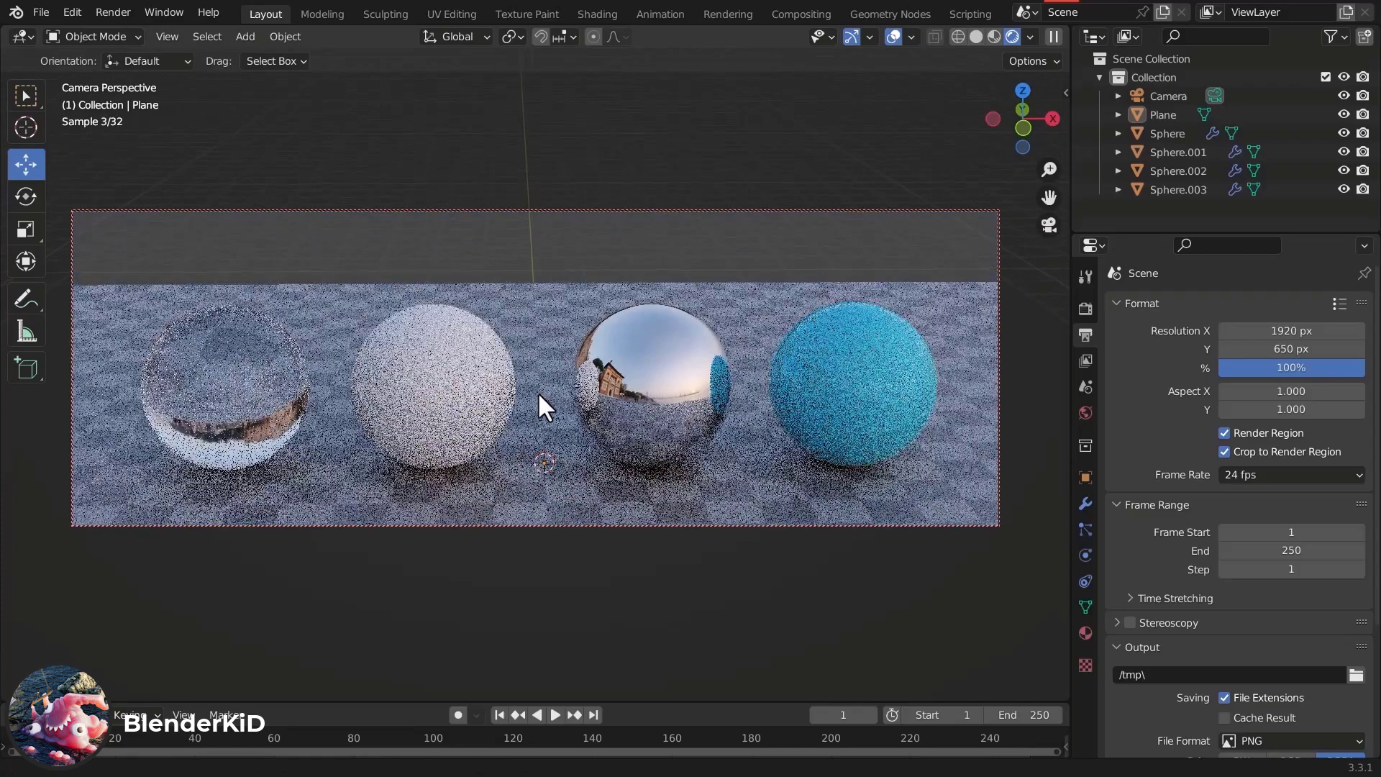
Scale up the floor plane by about 1.94 so it covers the empty background in the camera frame
left_click(705, 294)
key("s")
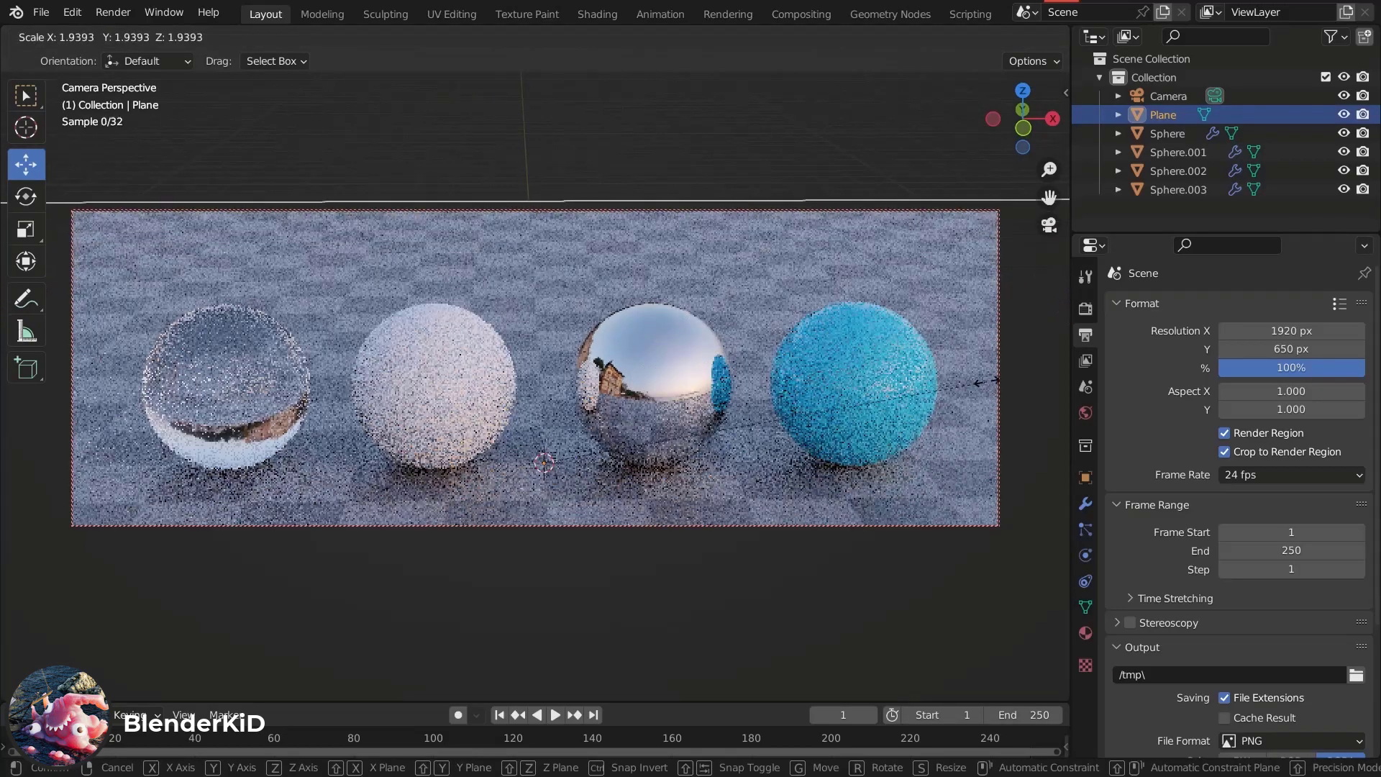
left_click(990, 384)
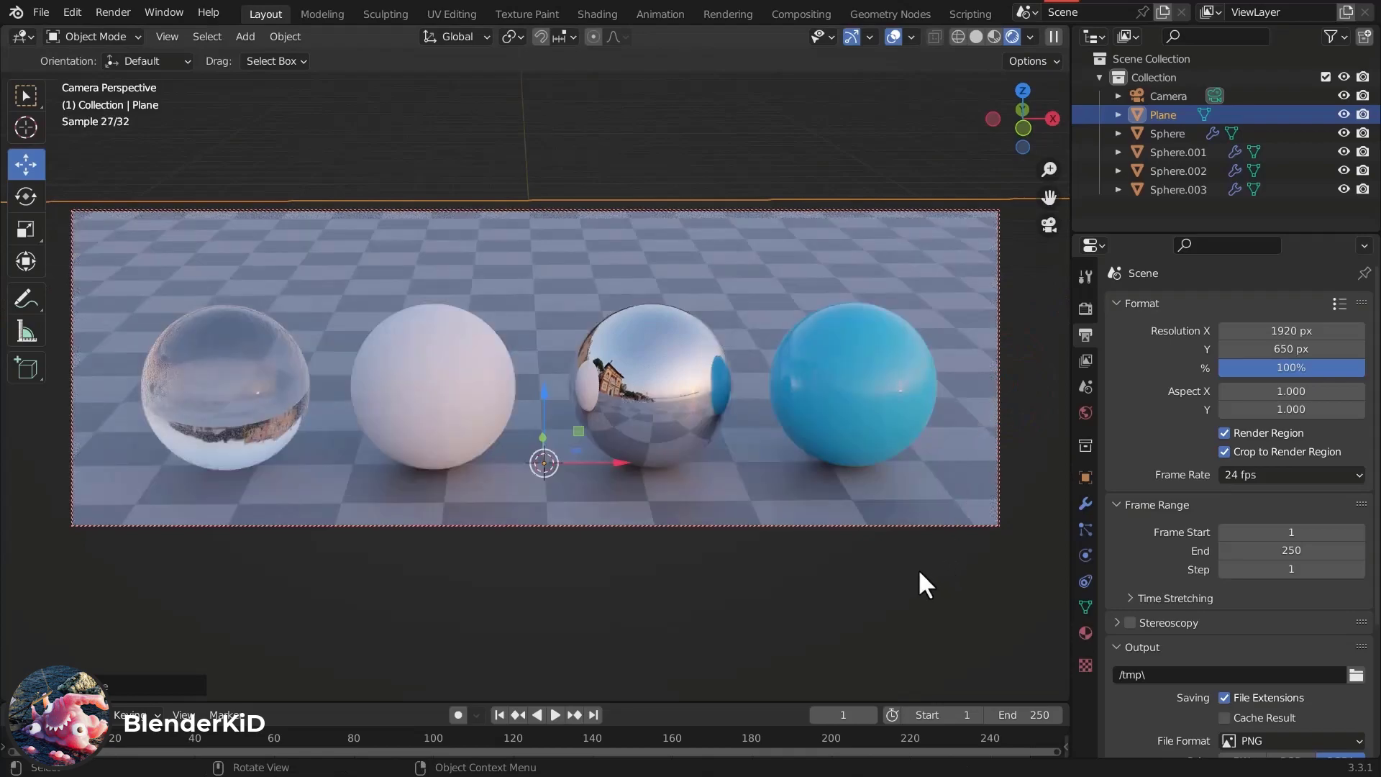